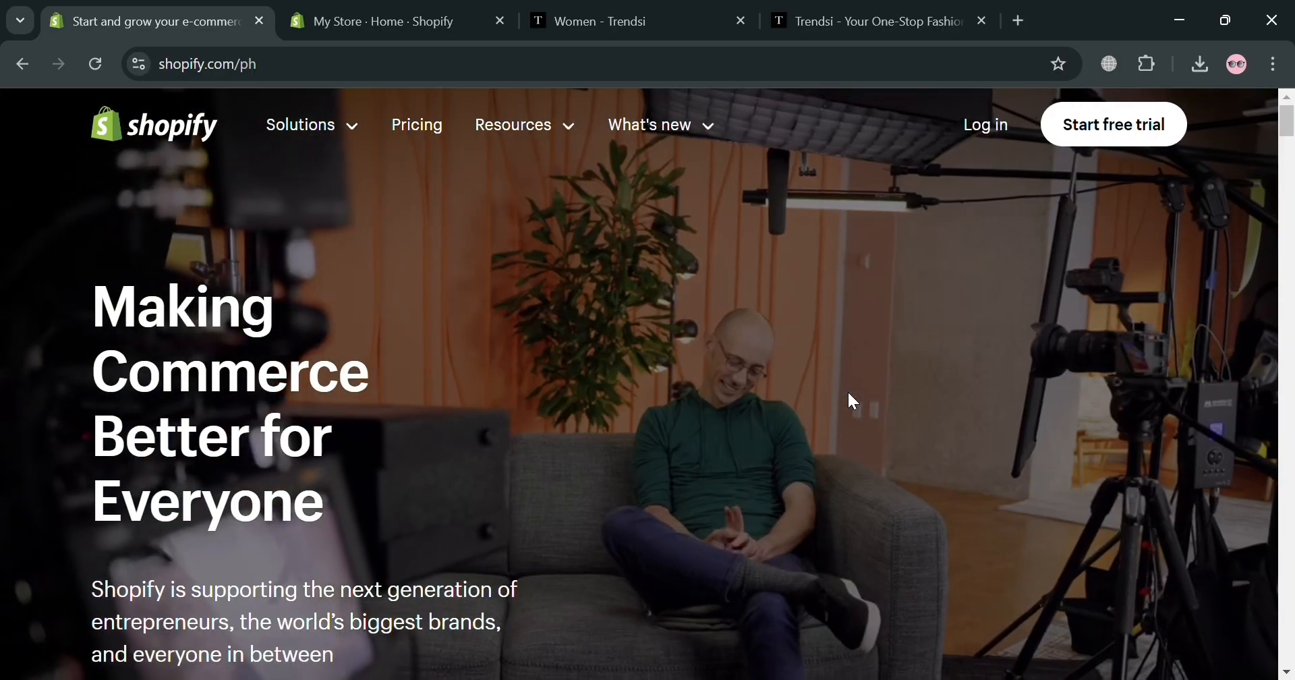
# Browse the shopify.com homepage, then switch to the My Store admin home tab
pyautogui.scroll(-10, 849, 393)
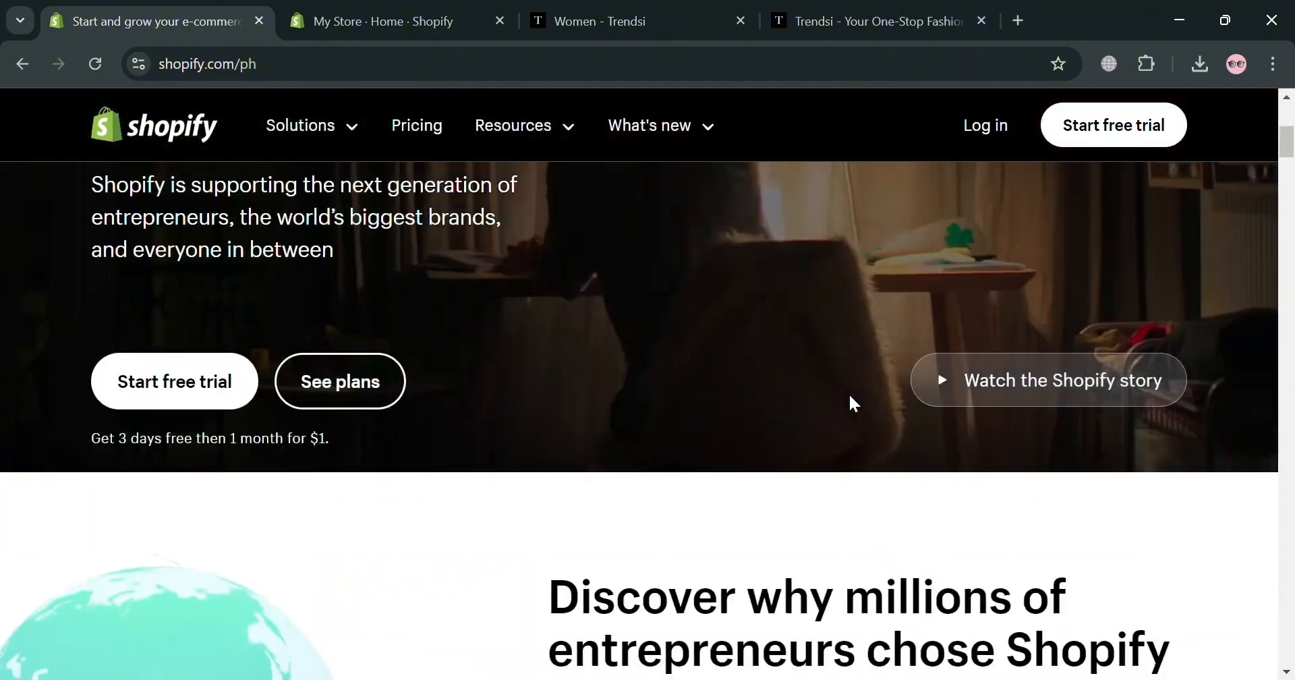
pyautogui.scroll(3, 909, 391)
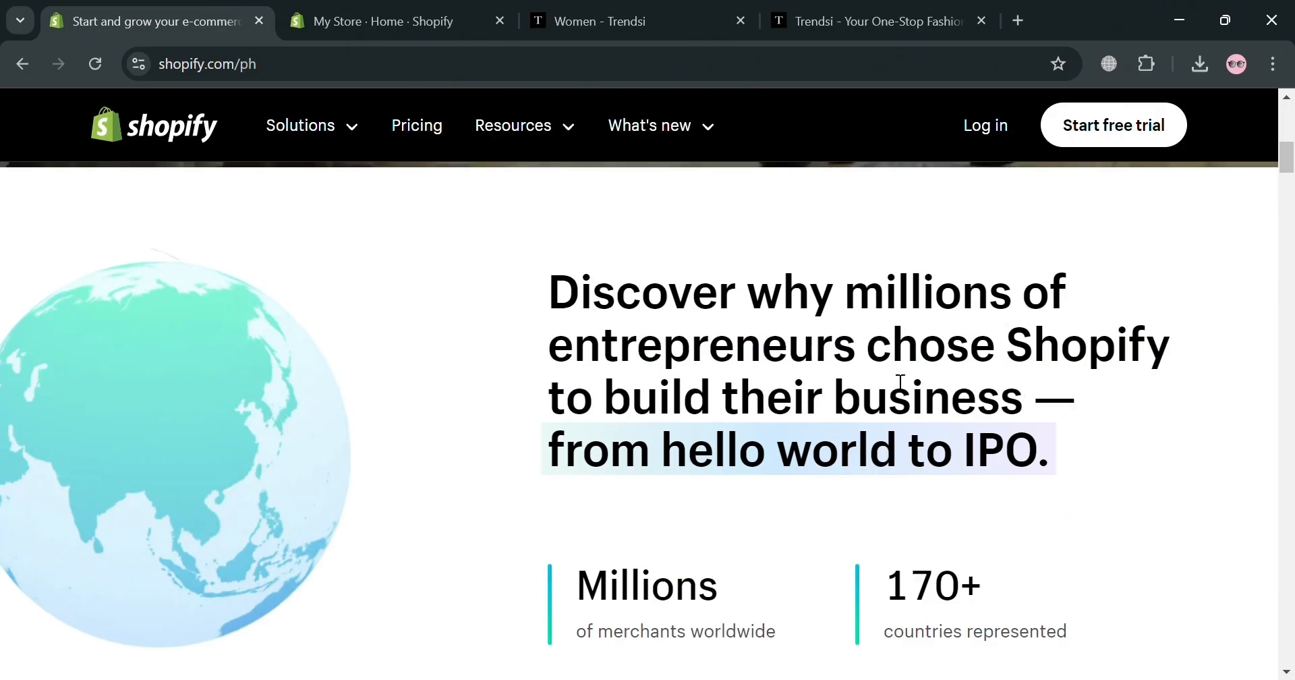
pyautogui.scroll(-8, 900, 382)
pyautogui.scroll(-10, 901, 383)
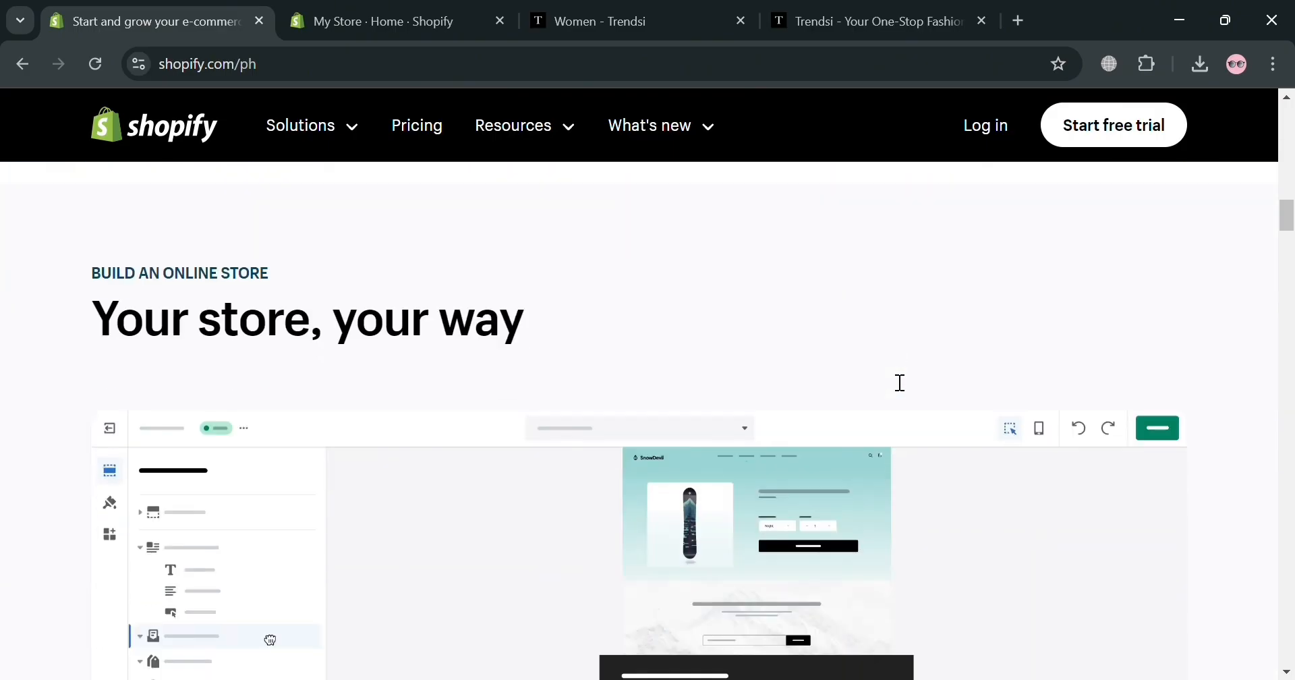
pyautogui.scroll(-6, 897, 383)
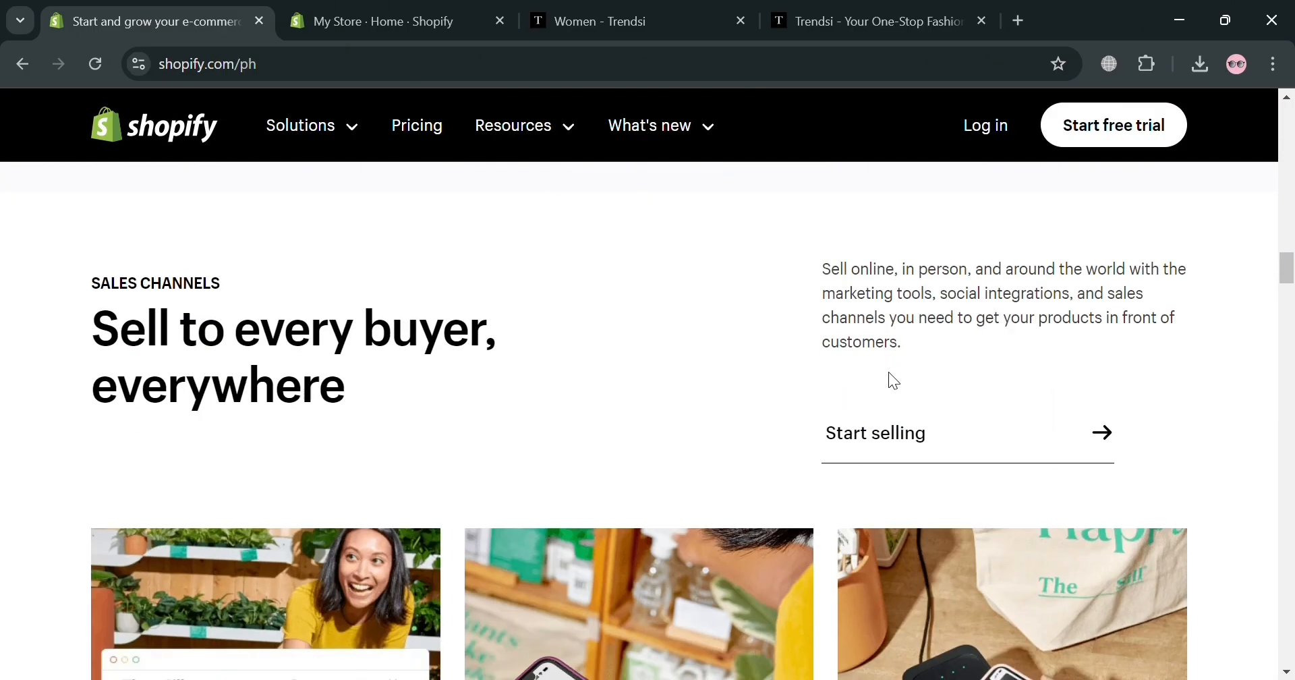
pyautogui.scroll(-15, 769, 444)
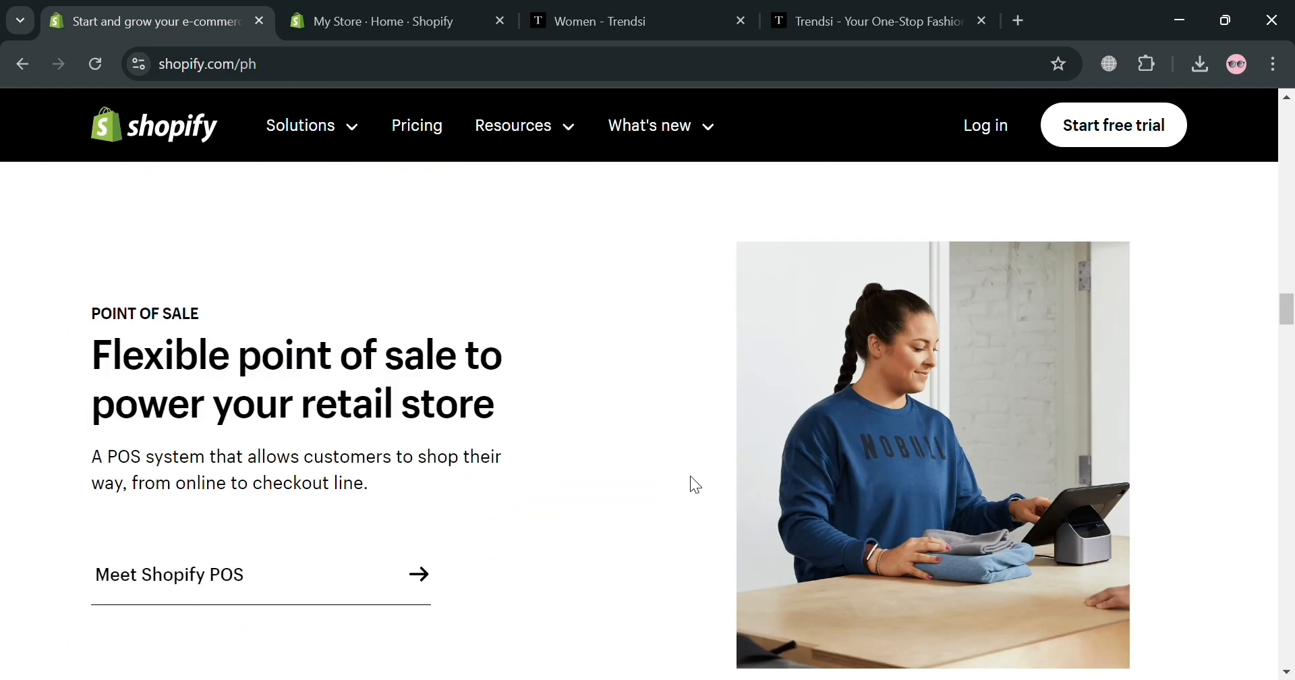
pyautogui.scroll(-15, 695, 484)
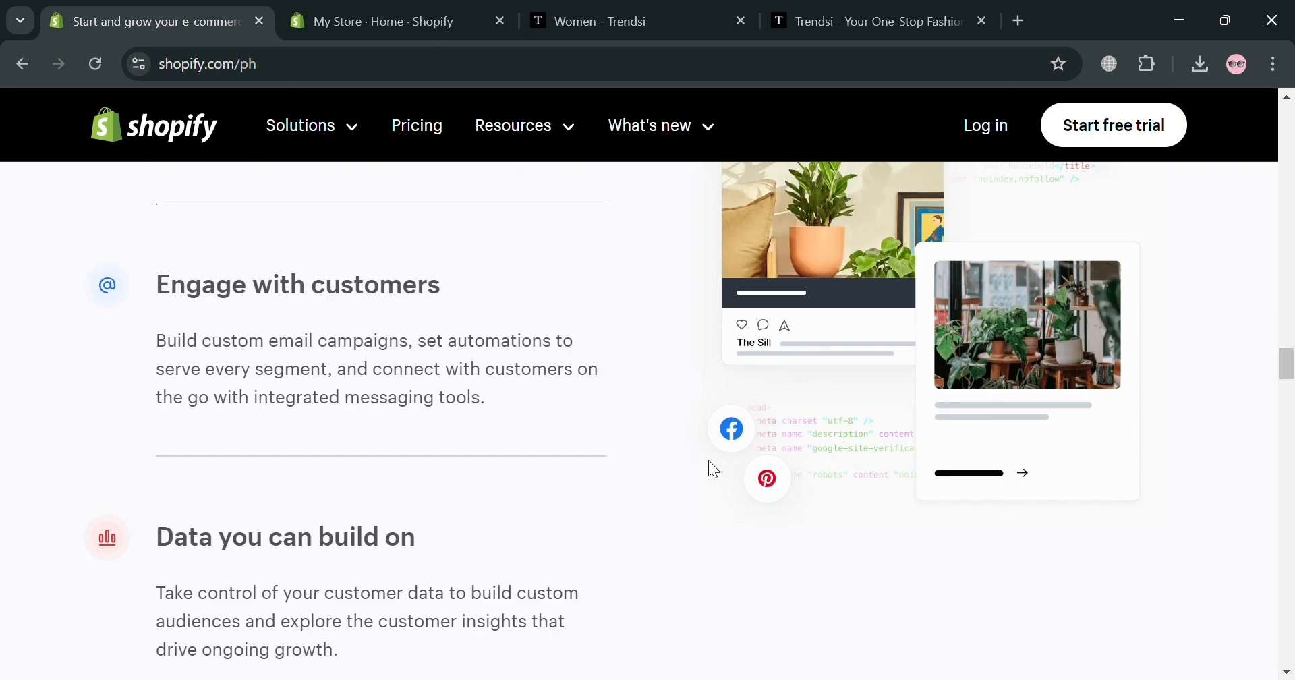
pyautogui.scroll(-15, 717, 466)
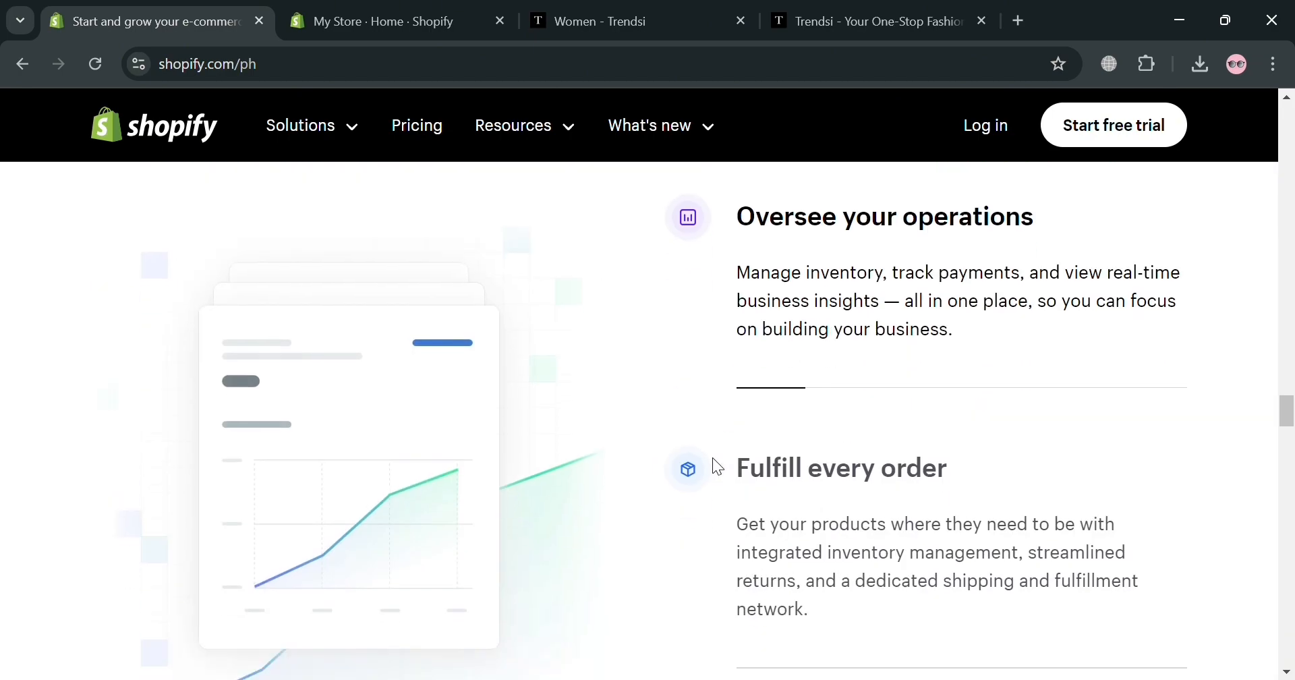
pyautogui.scroll(-15, 719, 465)
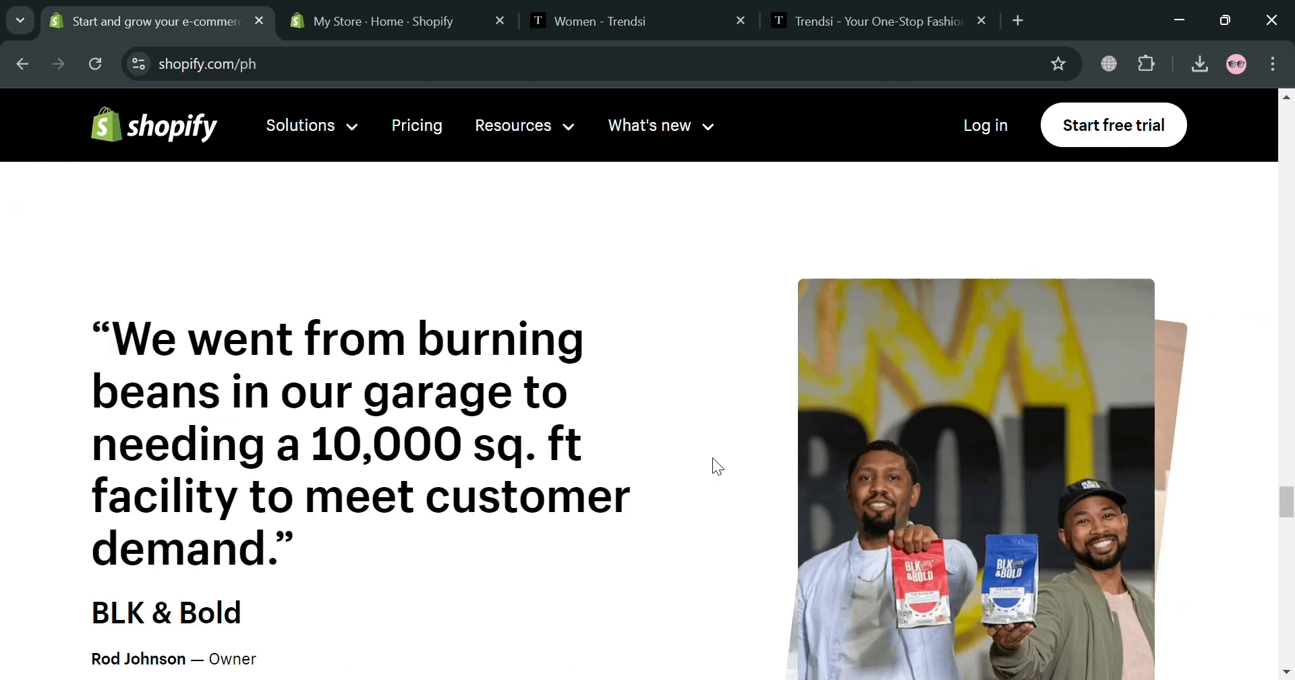
pyautogui.scroll(-8, 717, 465)
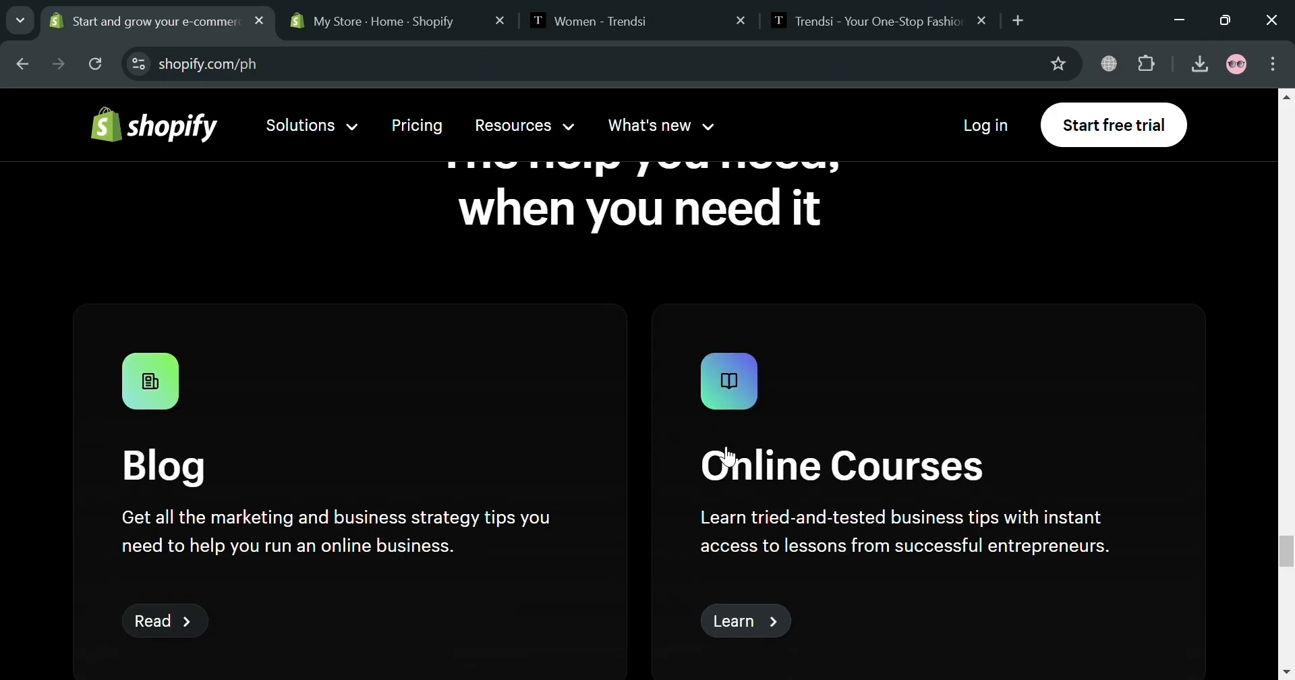
pyautogui.scroll(-6, 730, 458)
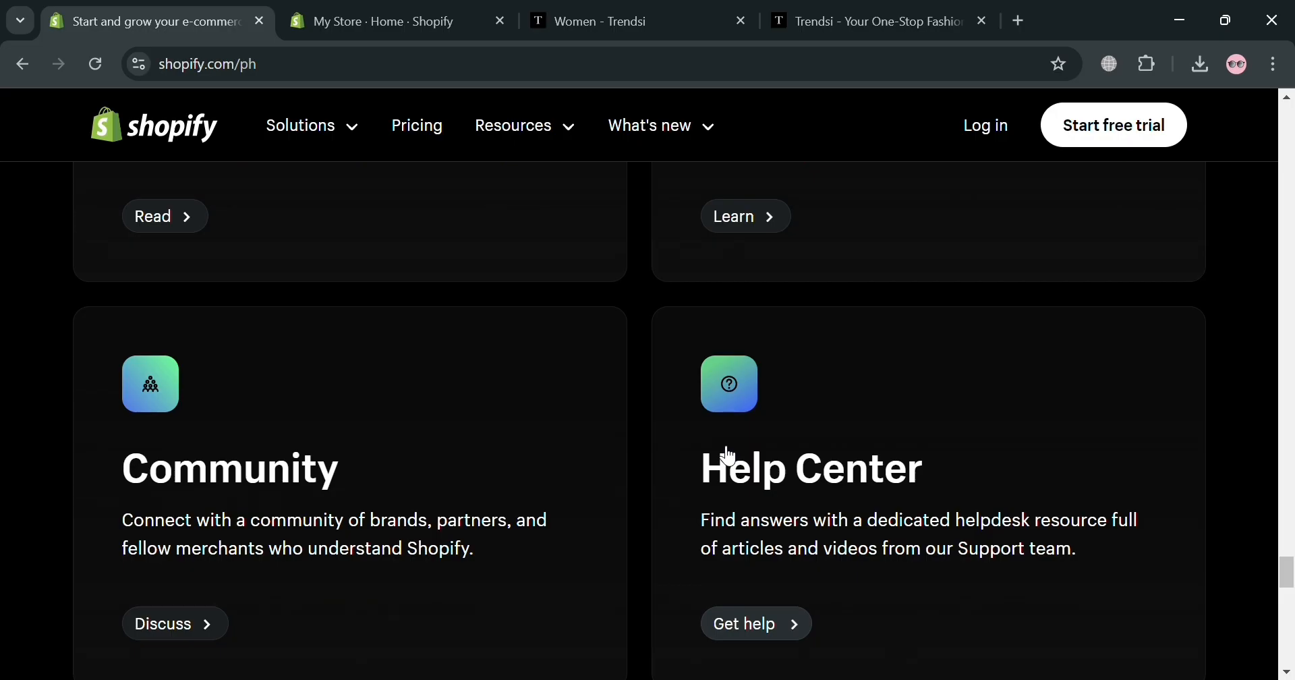
pyautogui.scroll(-4, 728, 457)
pyautogui.scroll(-4, 720, 448)
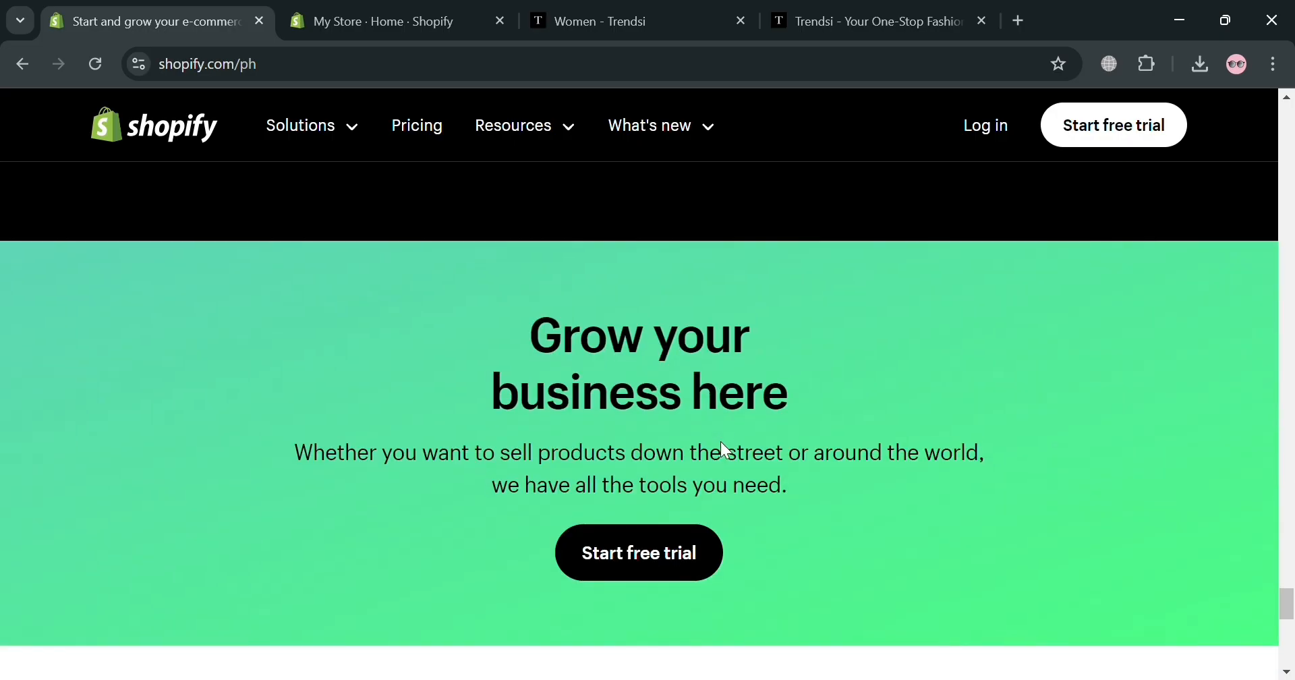
pyautogui.scroll(-9, 721, 442)
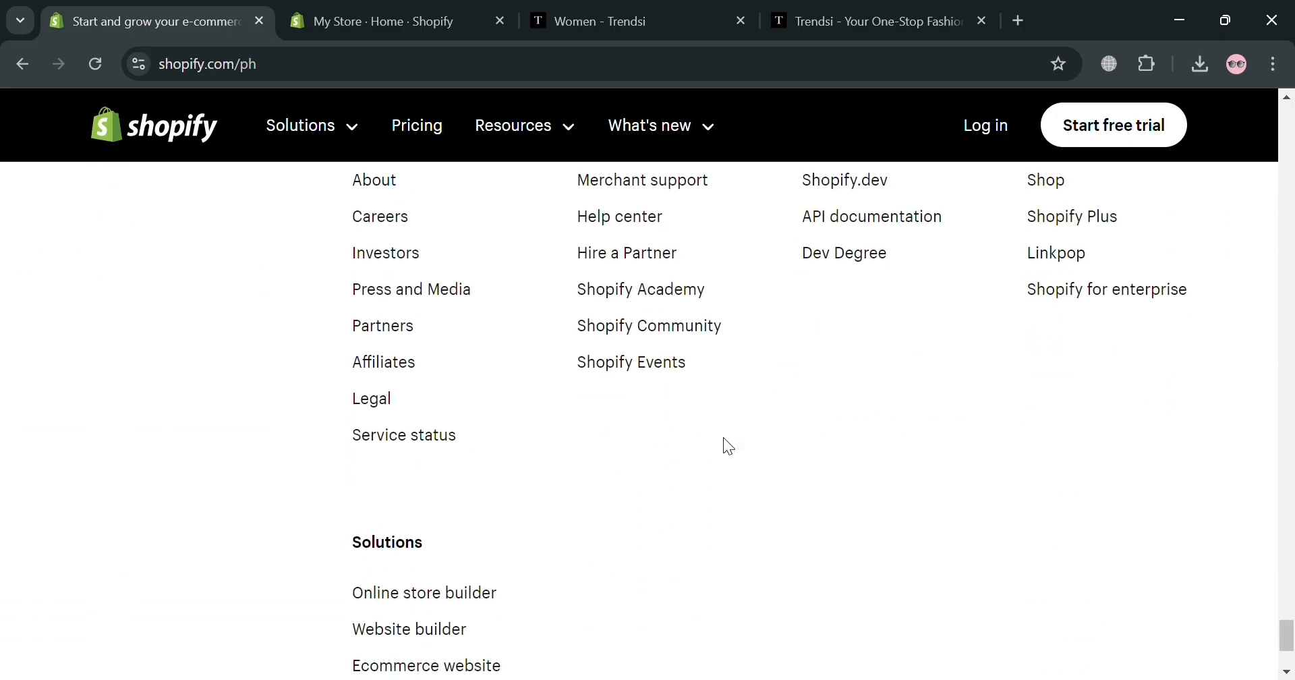
pyautogui.scroll(-4, 724, 438)
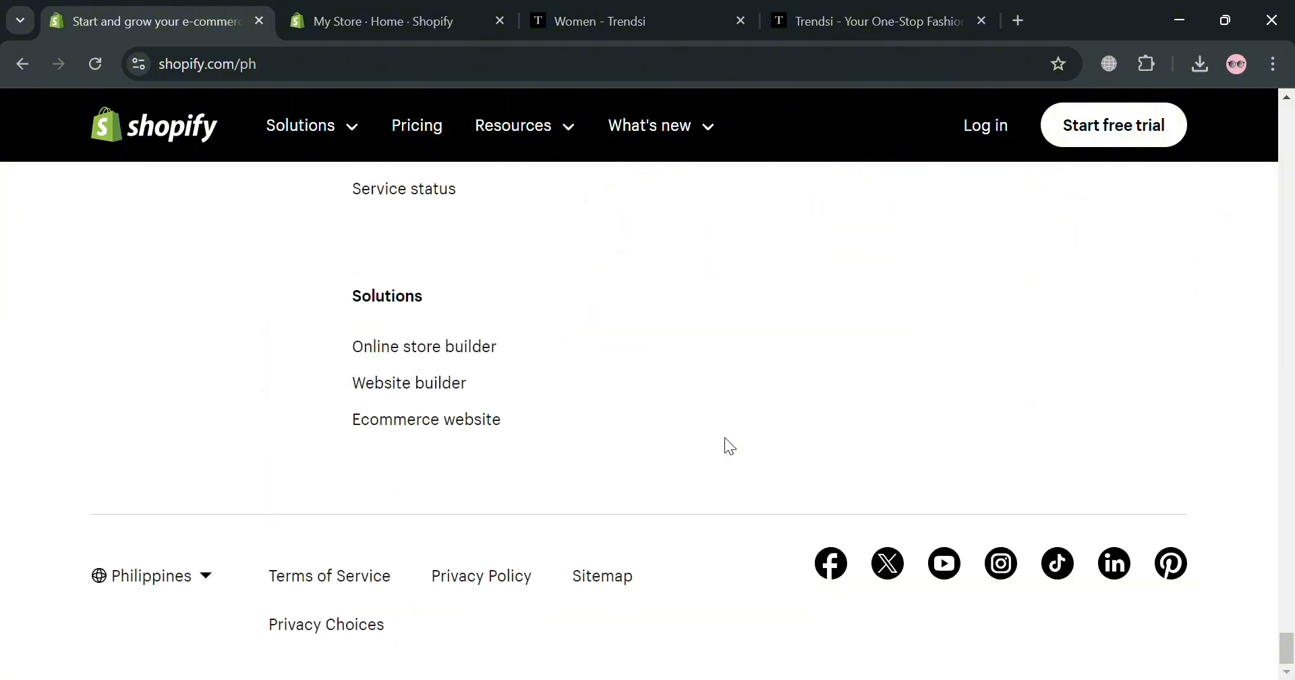
pyautogui.scroll(20, 725, 438)
pyautogui.scroll(15, 749, 405)
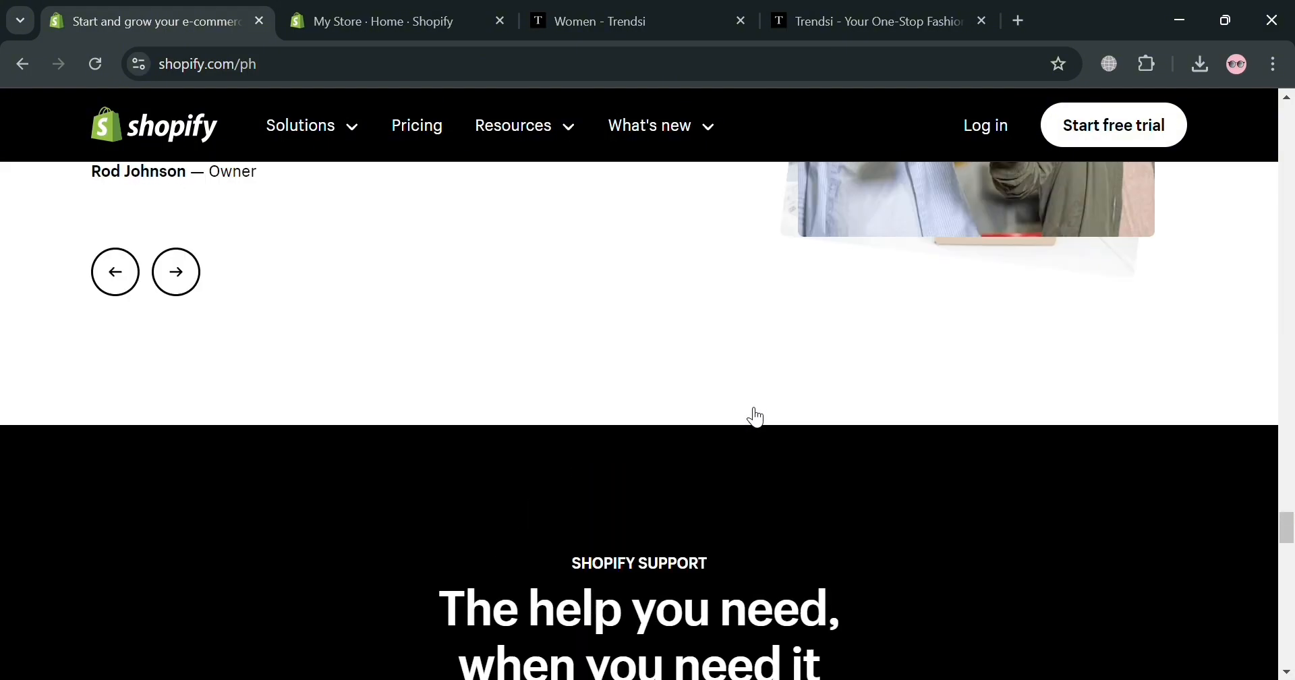
pyautogui.scroll(15, 754, 403)
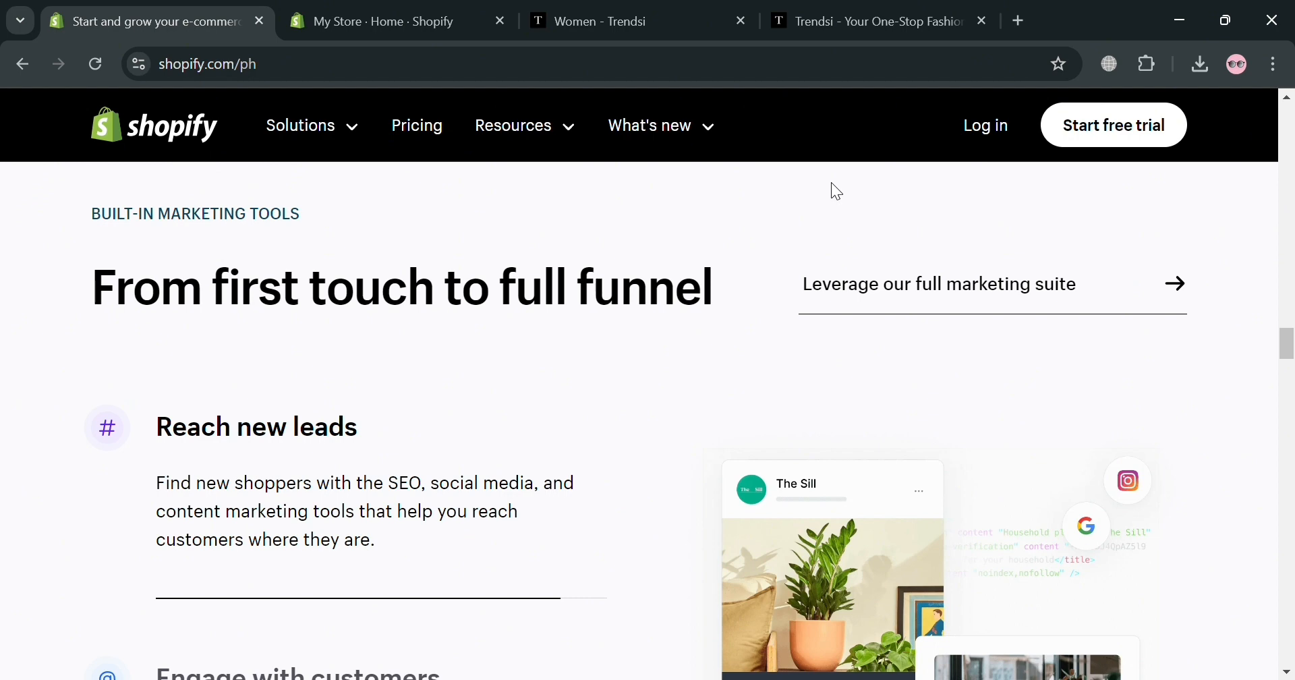
pyautogui.click(448, 15)
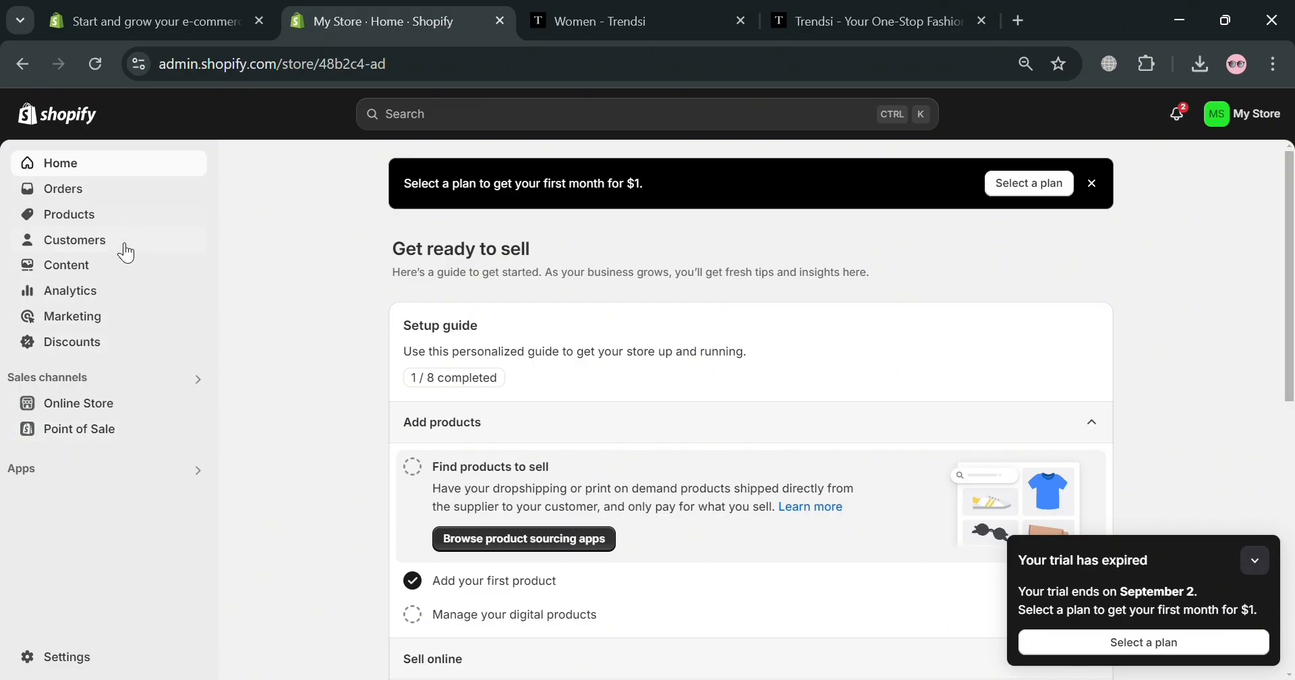
# Check the Products and Collections lists (All, Home page), then go to Trendsi's Women catalogue
pyautogui.click(124, 214)
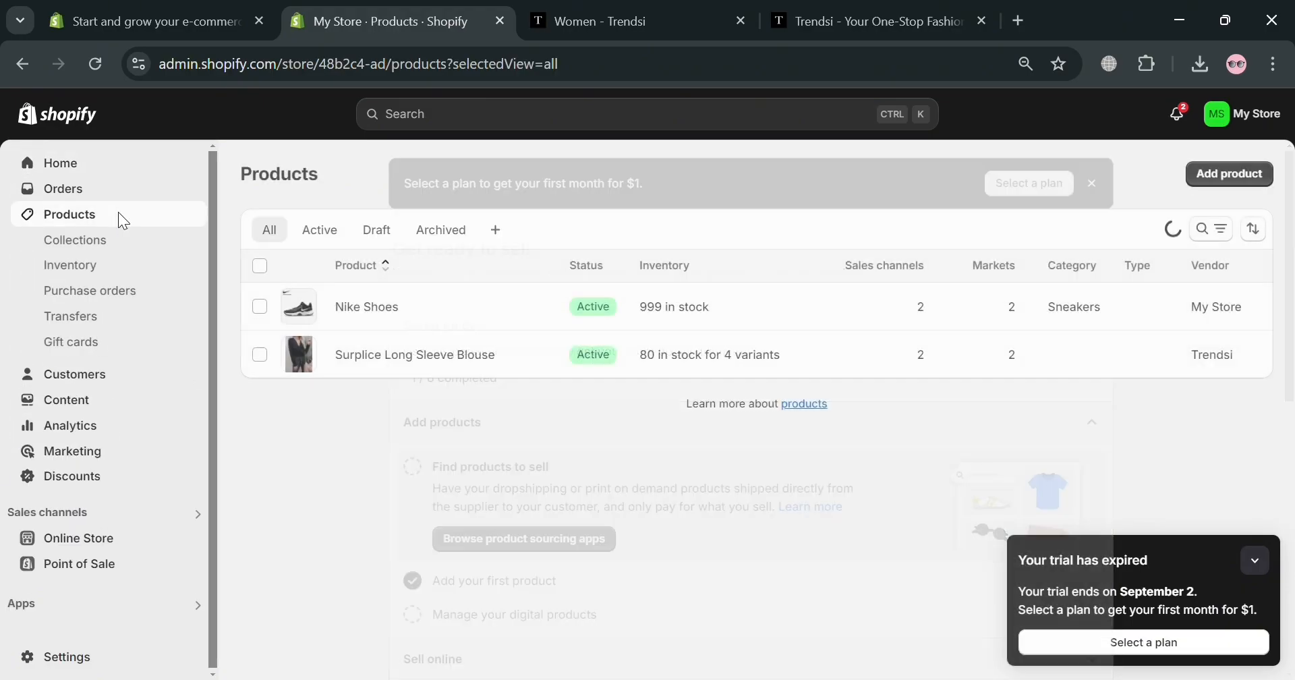
pyautogui.click(129, 245)
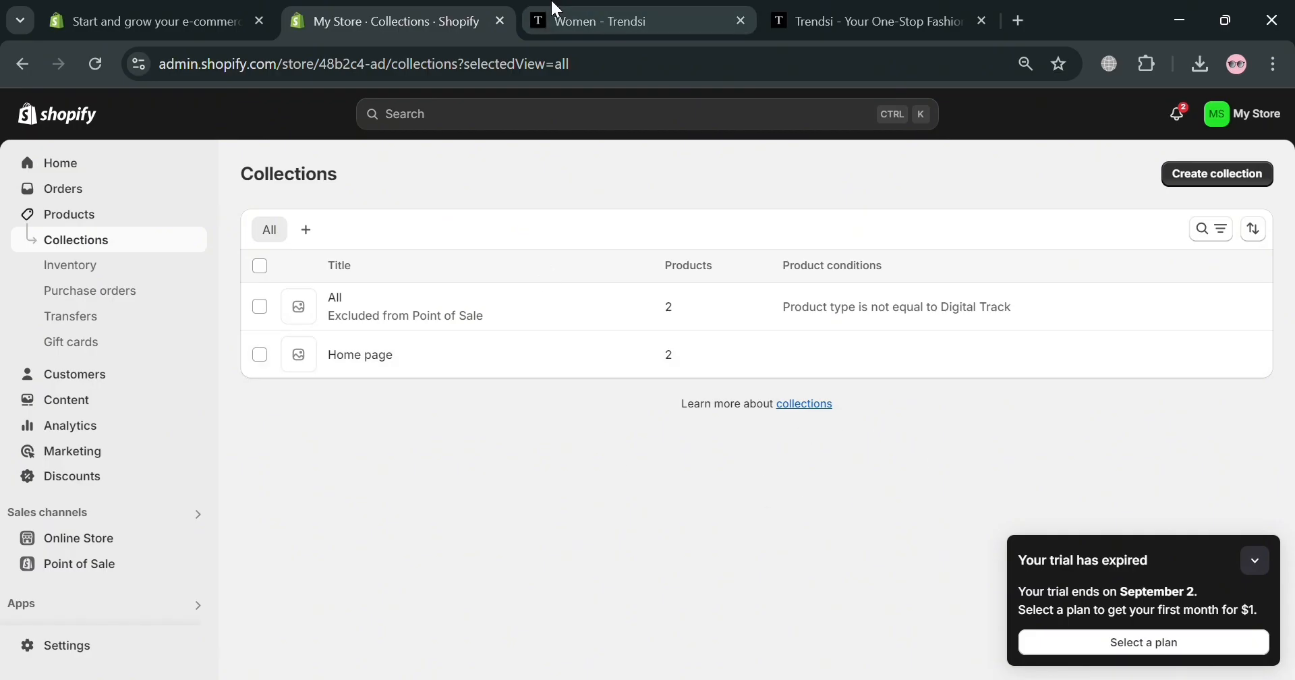
pyautogui.click(564, 13)
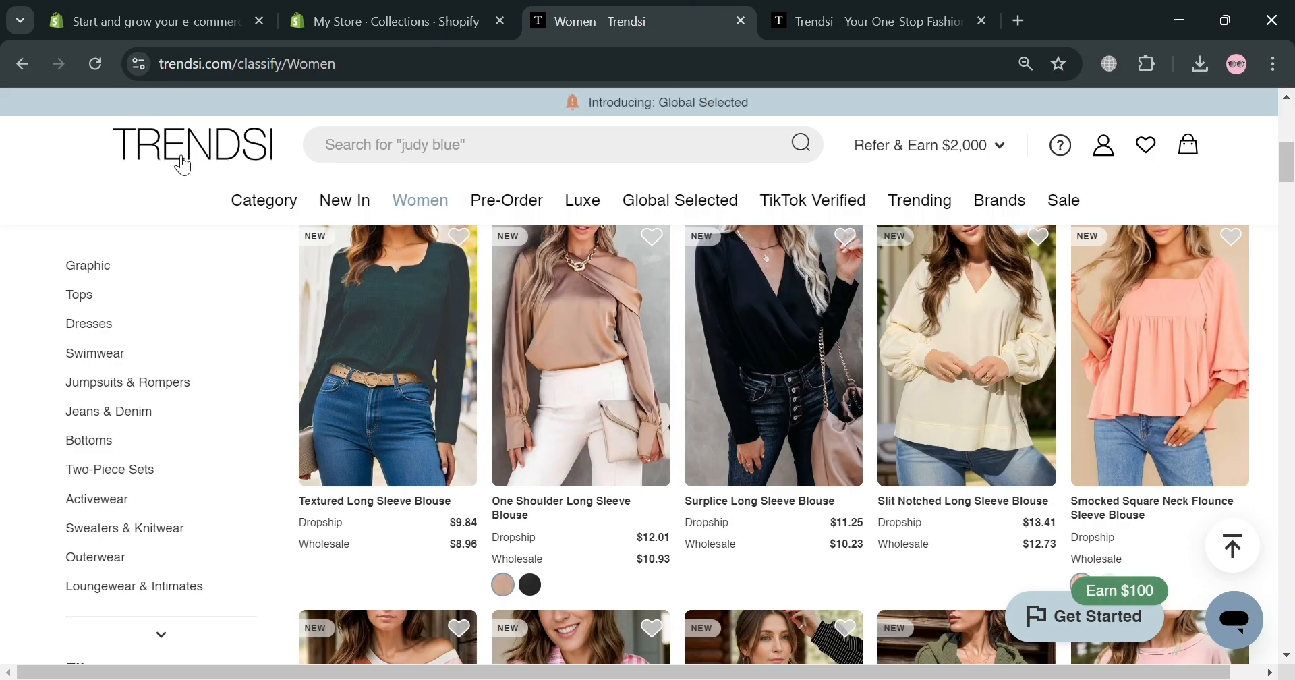
# Return to the Trendsi home page and browse its menu categories and featured collections
pyautogui.click(213, 146)
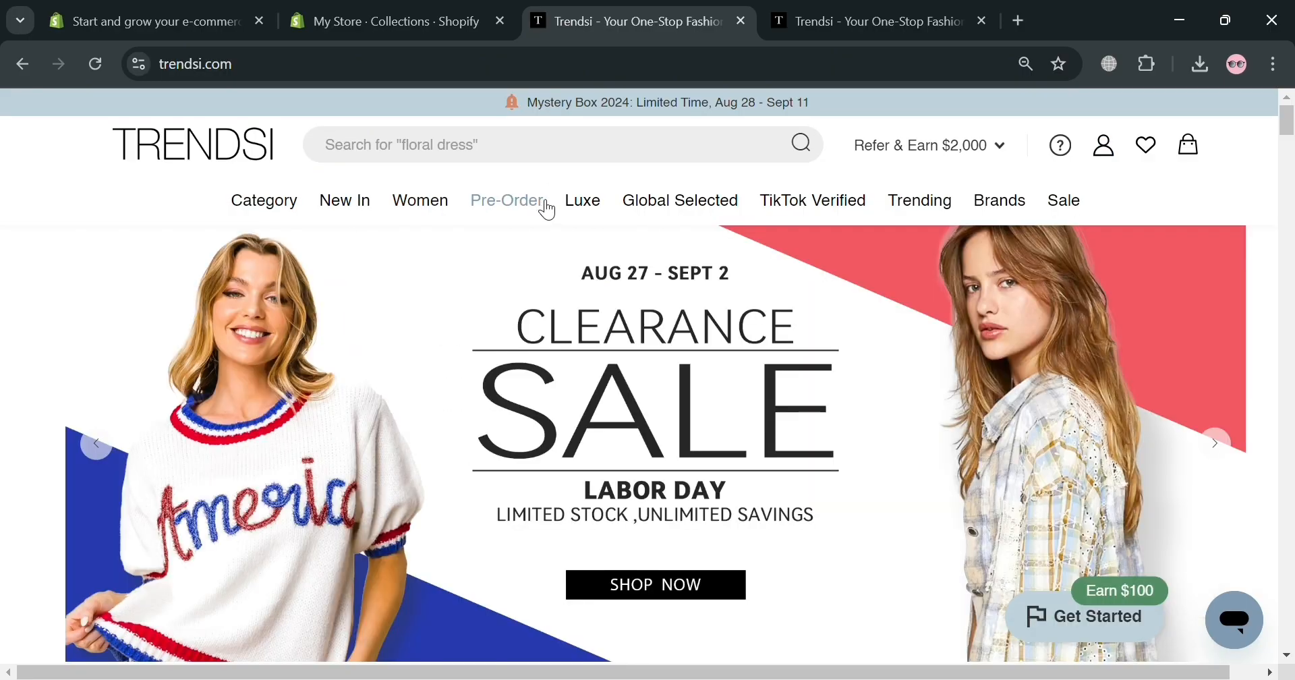
pyautogui.moveTo(673, 209)
pyautogui.moveTo(1099, 195)
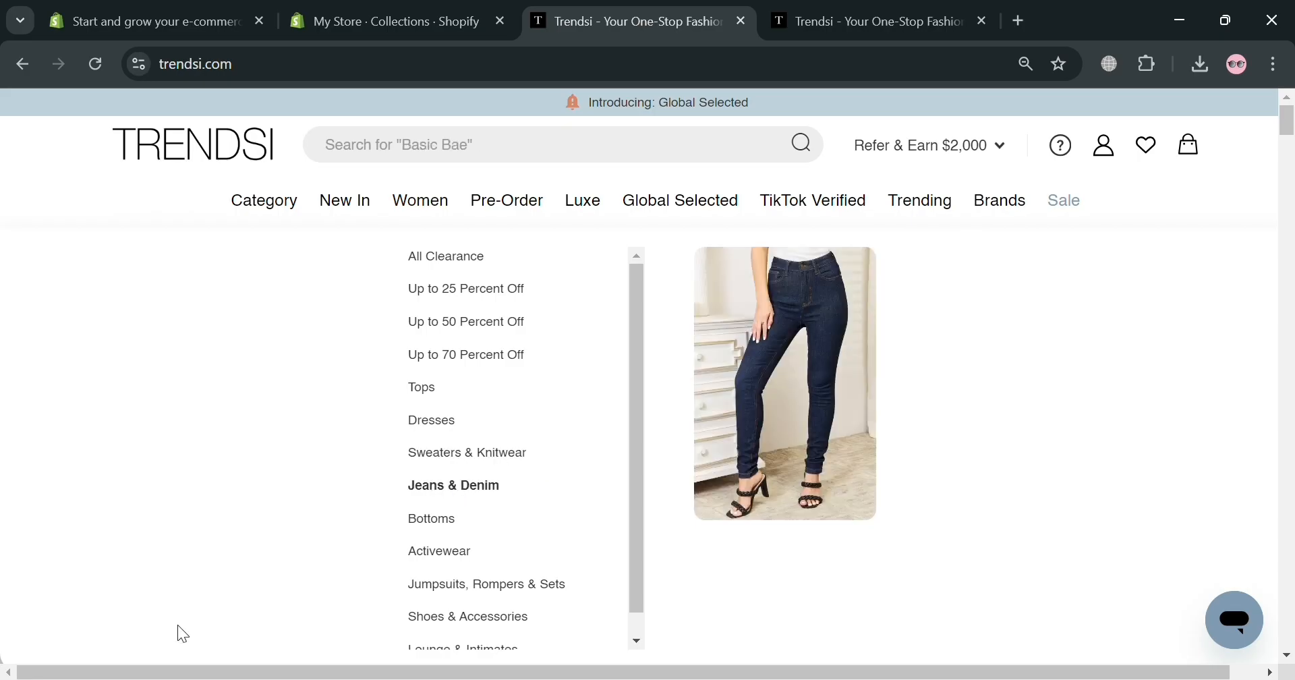
pyautogui.scroll(-15, 1025, 506)
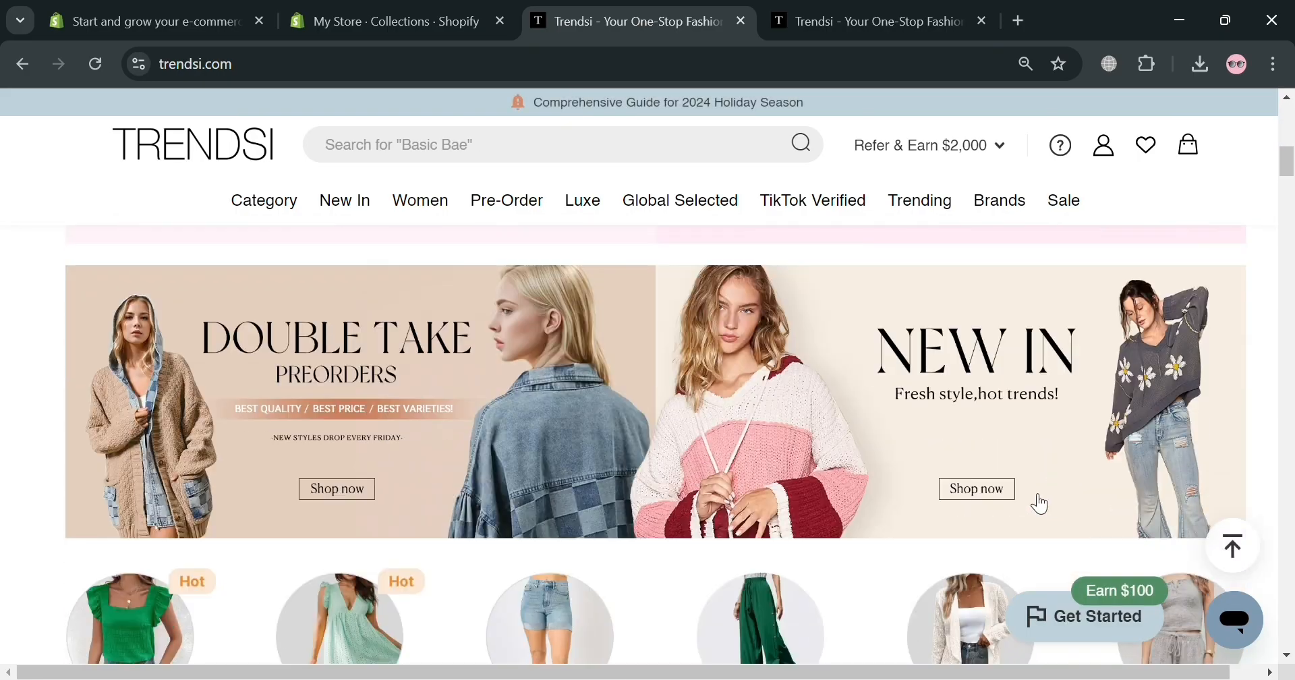
pyautogui.scroll(-12, 1023, 506)
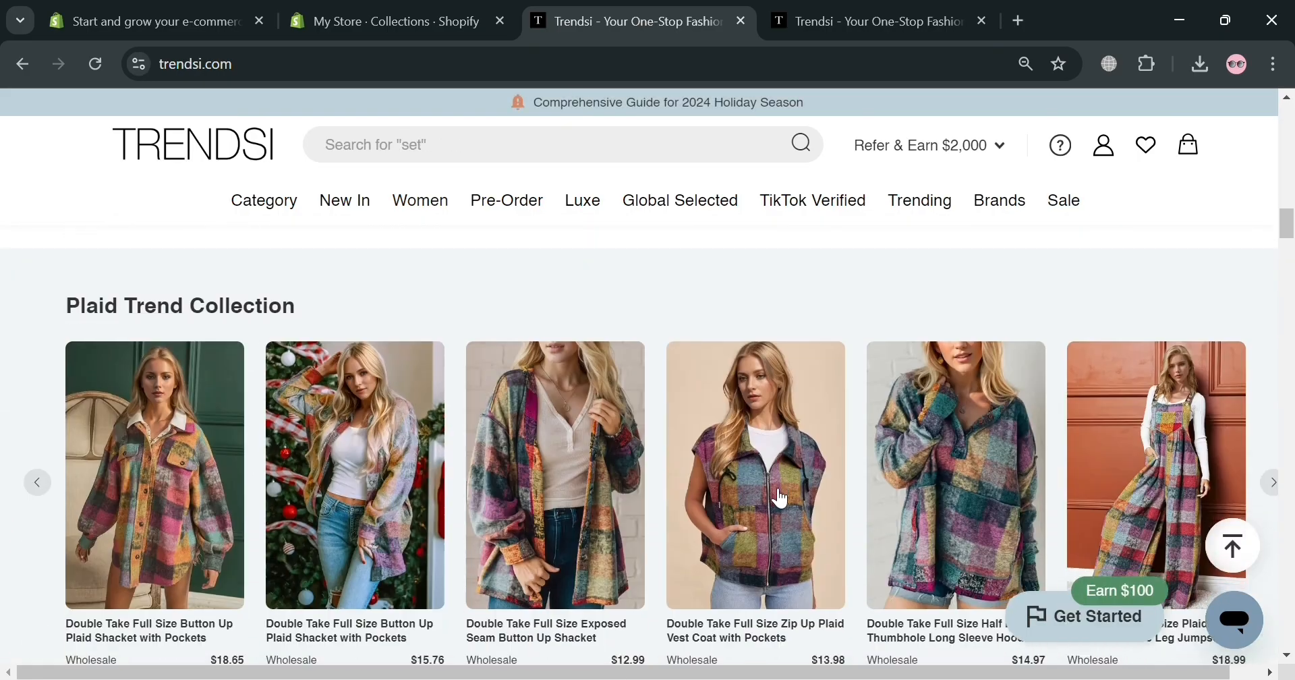
pyautogui.scroll(5, 771, 495)
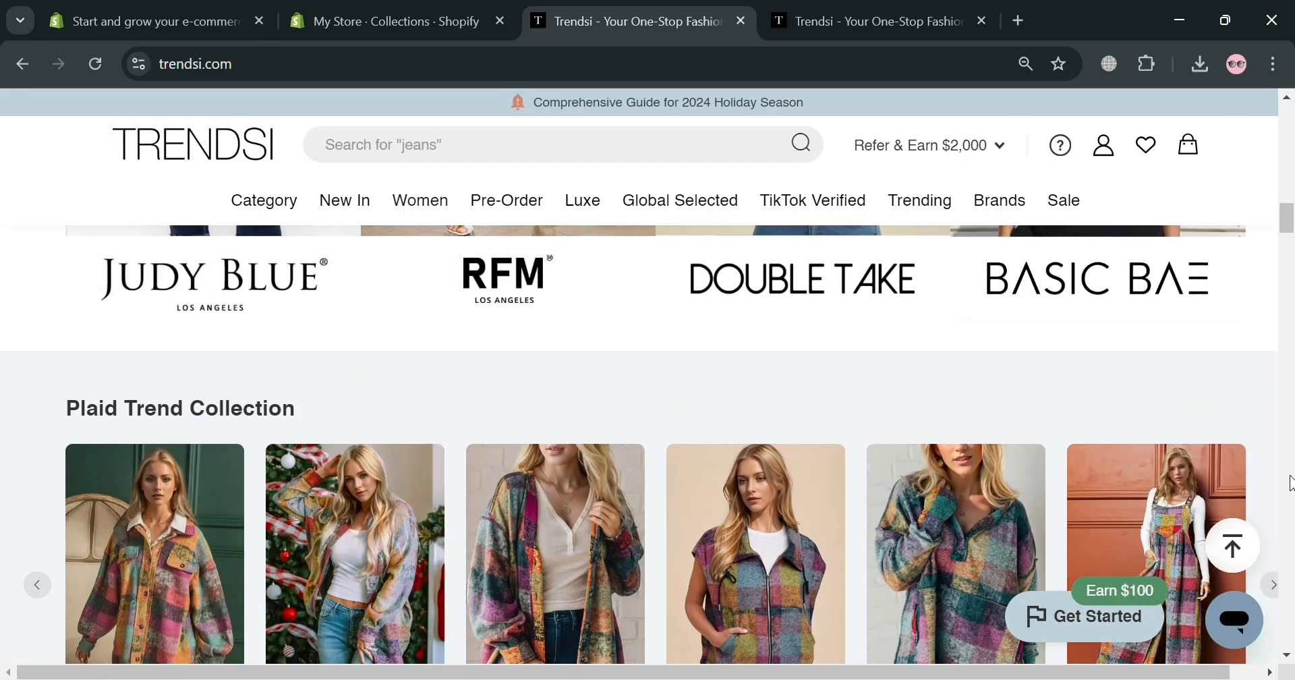
# Create a new saved collection named 'Shopify Collections' on the saved collections page
pyautogui.click(1153, 160)
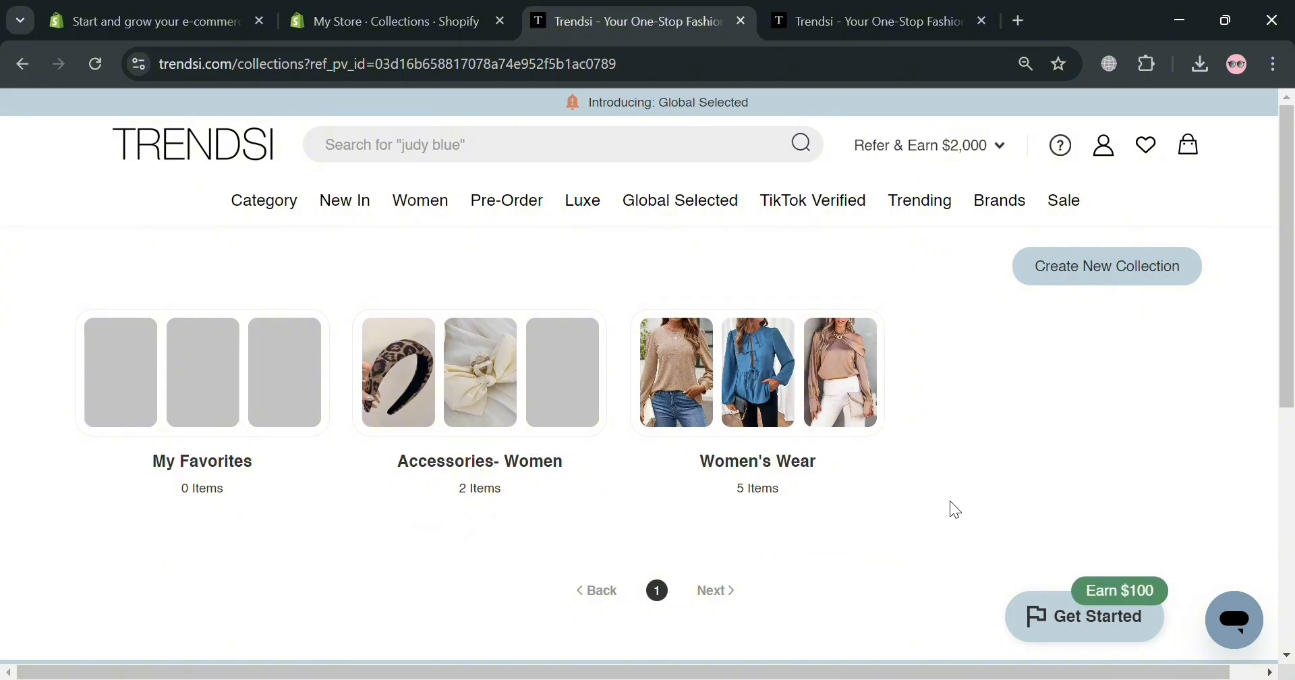
pyautogui.moveTo(544, 470)
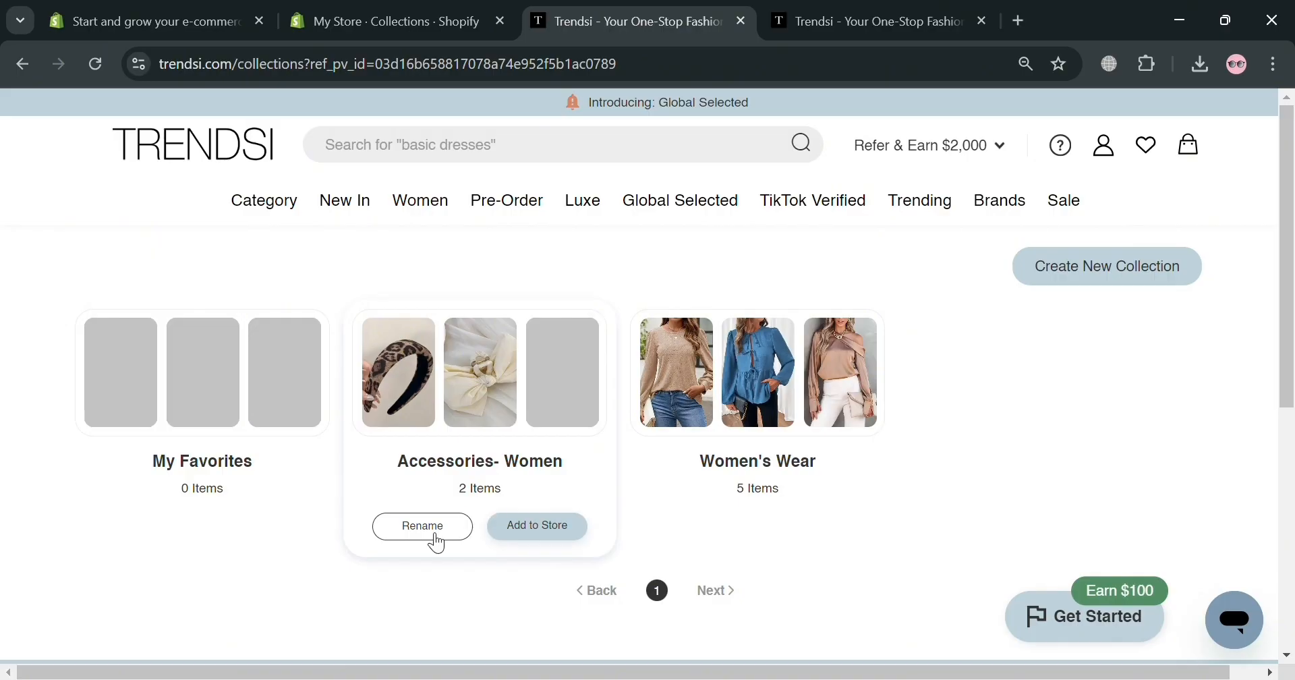
pyautogui.moveTo(720, 494)
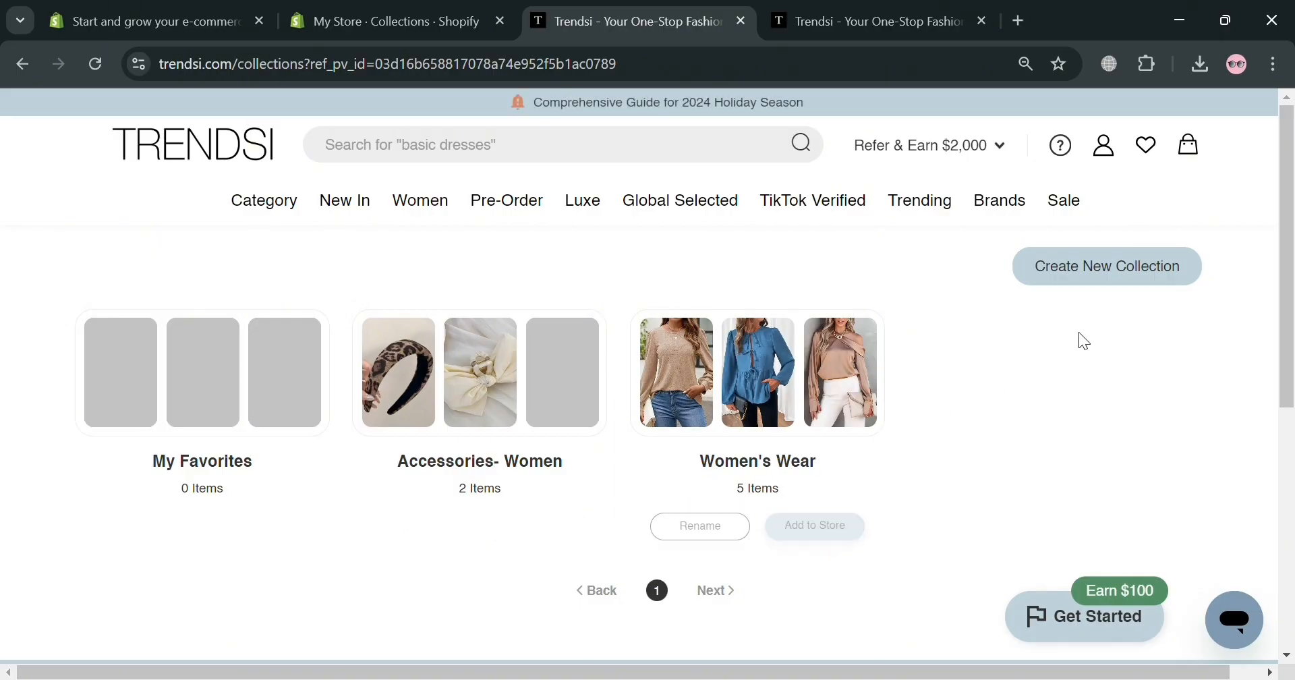
pyautogui.click(1132, 265)
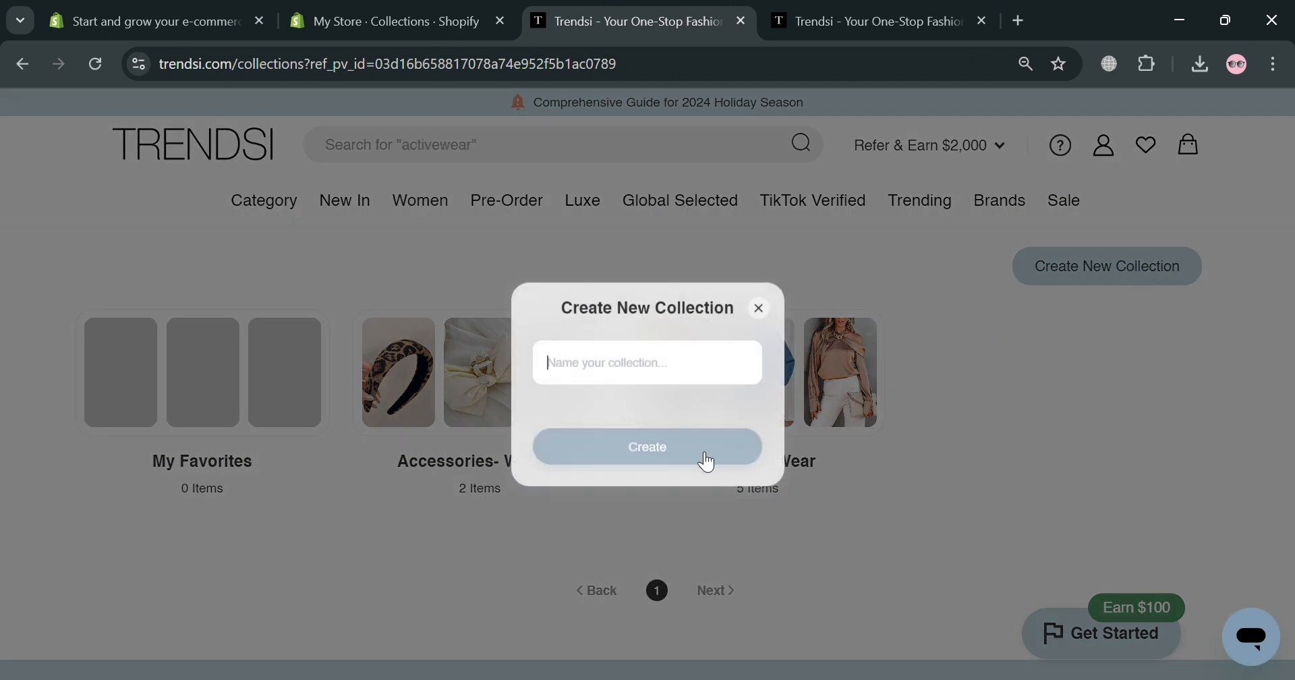
pyautogui.write('Shopify Colle')
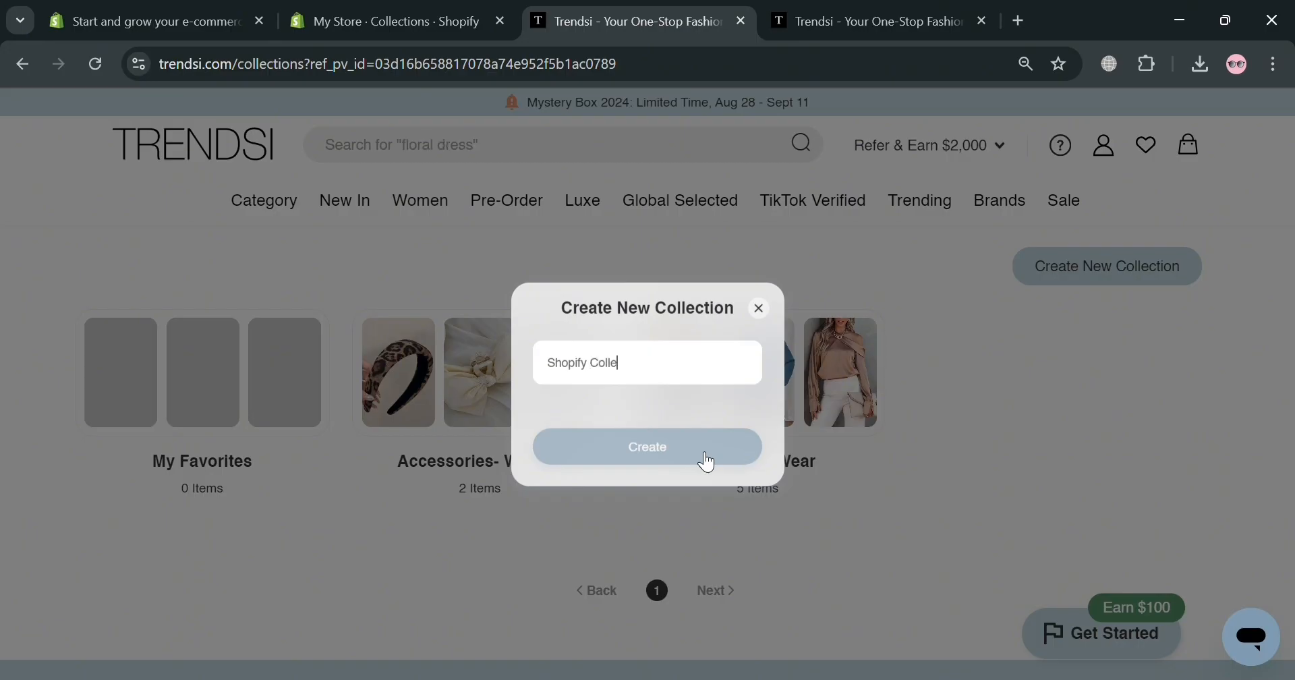
pyautogui.write('ctions')
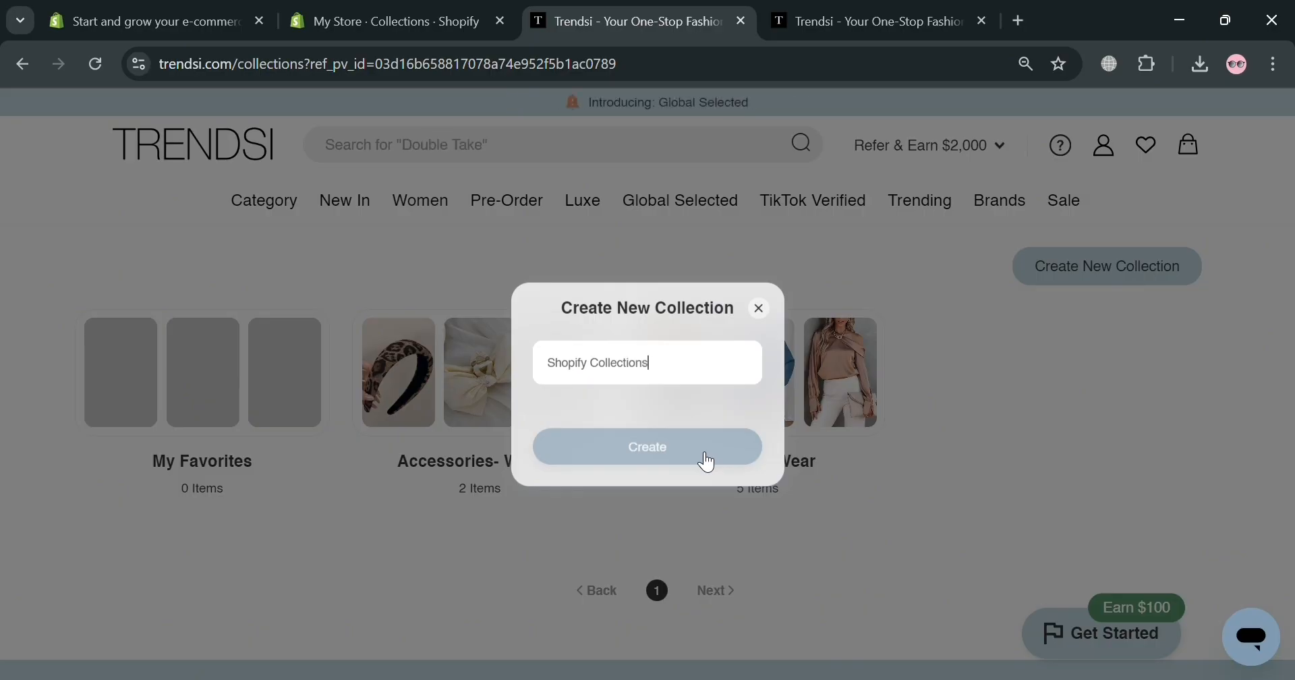
pyautogui.click(706, 458)
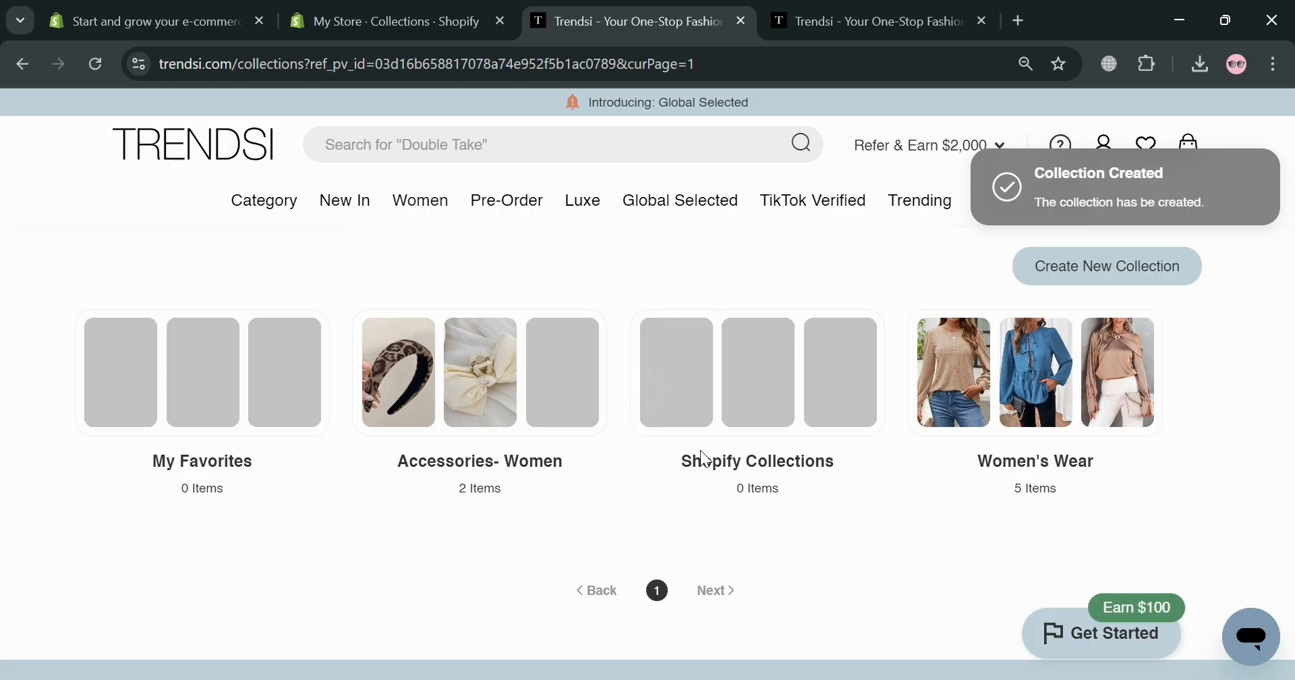
# Open the New In Lounge & Intimates listings
pyautogui.moveTo(742, 430)
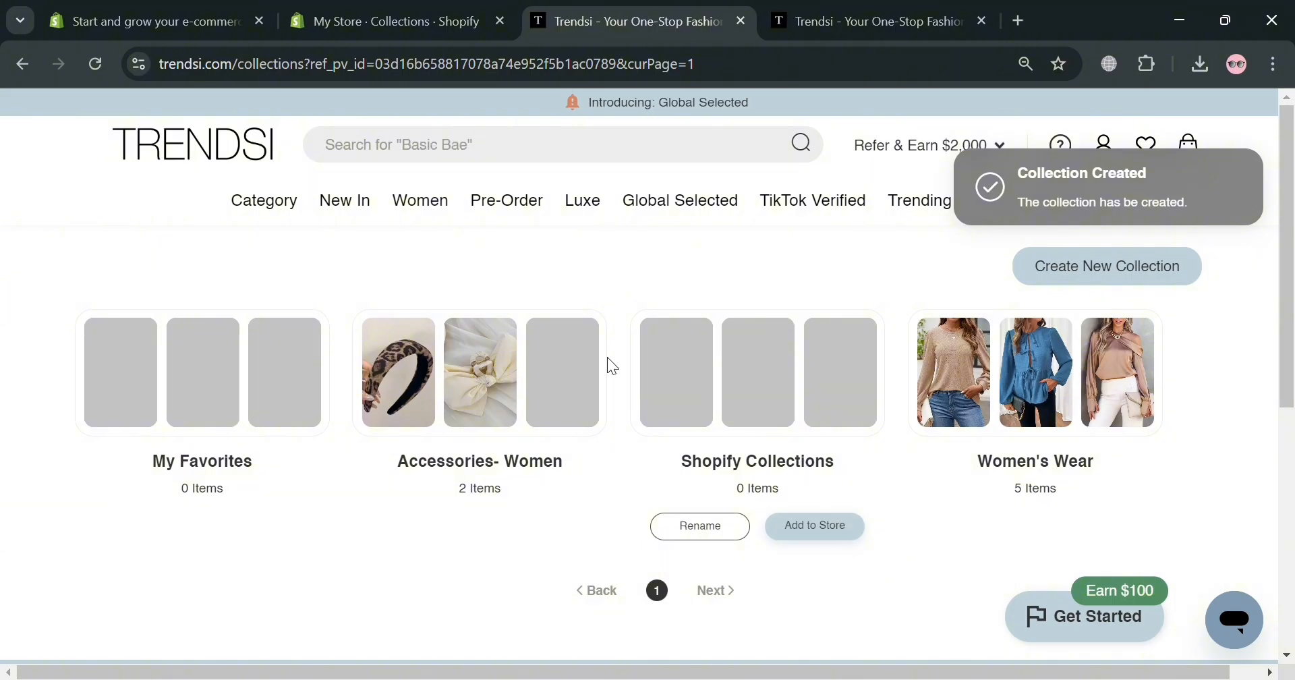
pyautogui.moveTo(346, 214)
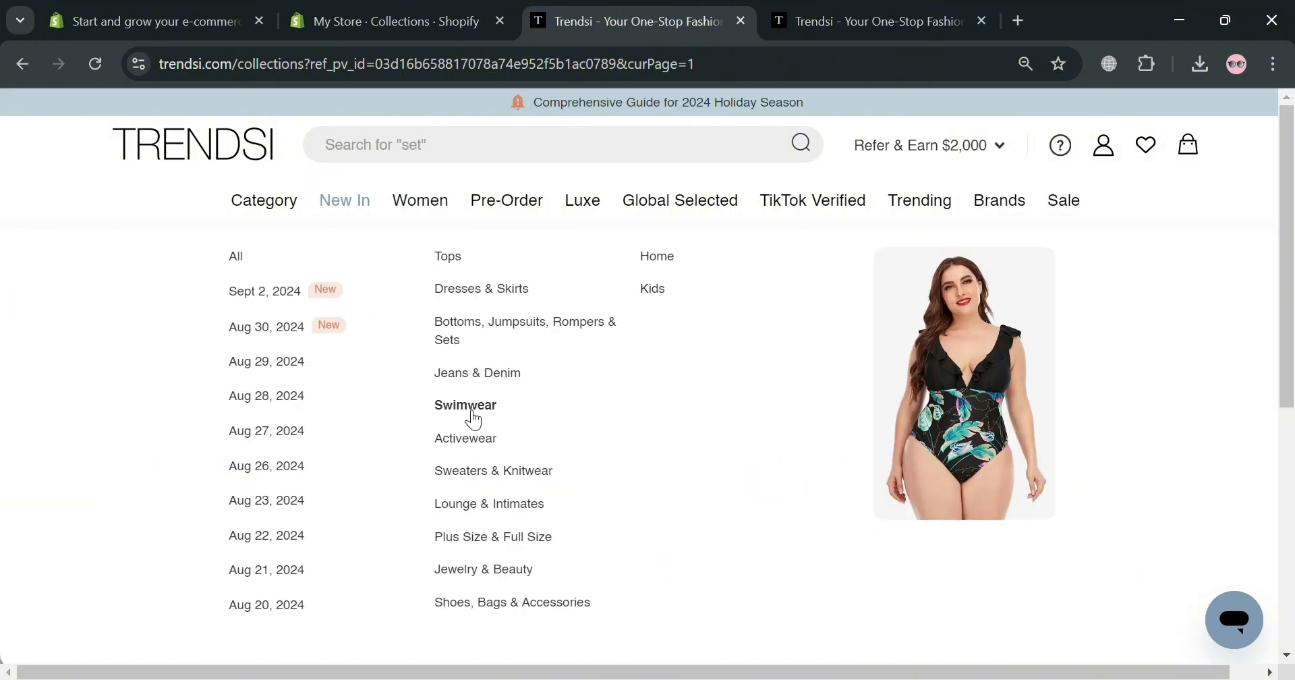
pyautogui.click(468, 507)
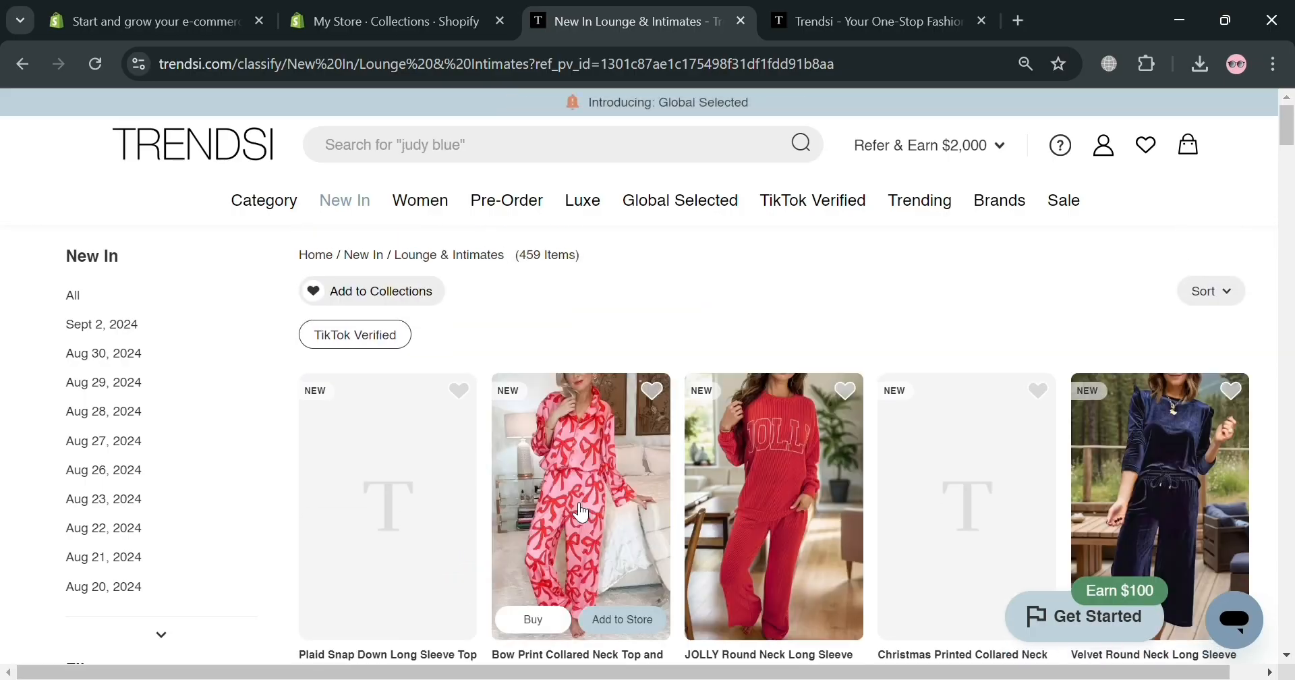
pyautogui.scroll(-1, 674, 501)
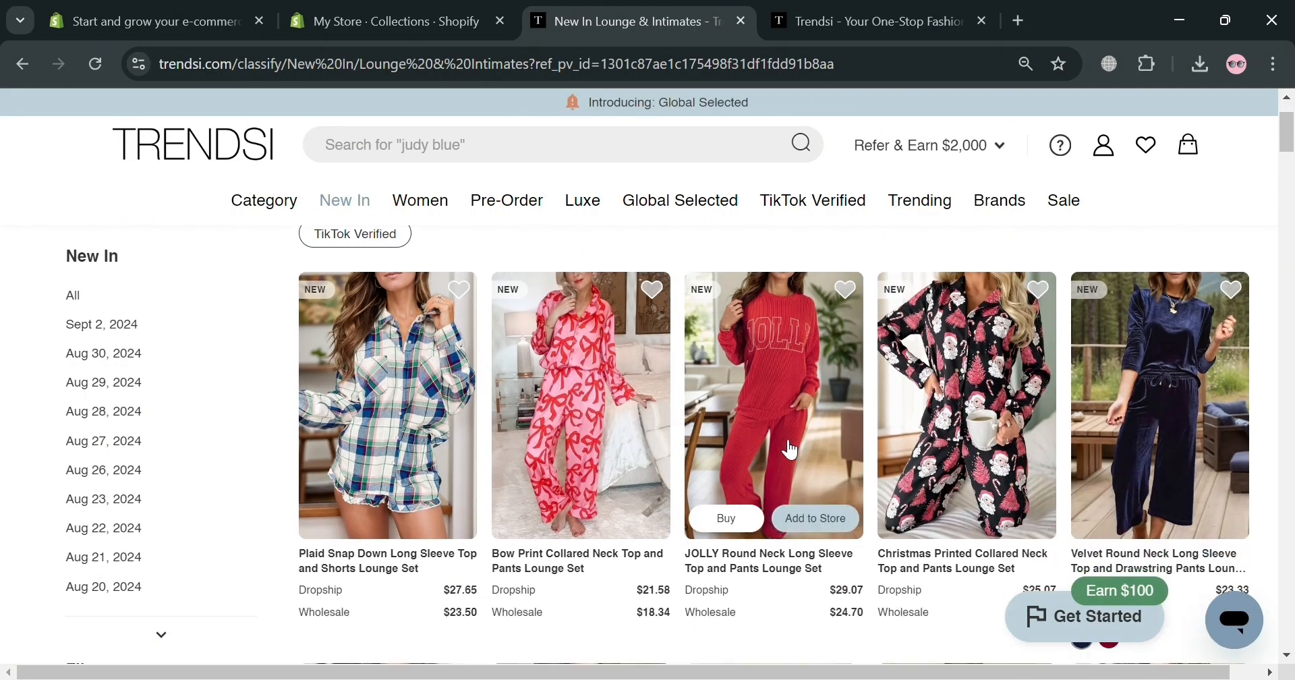
# Save the JOLLY set (moved from Accessories- Women) and Christmas Printed set to Shopify Collections
pyautogui.click(855, 292)
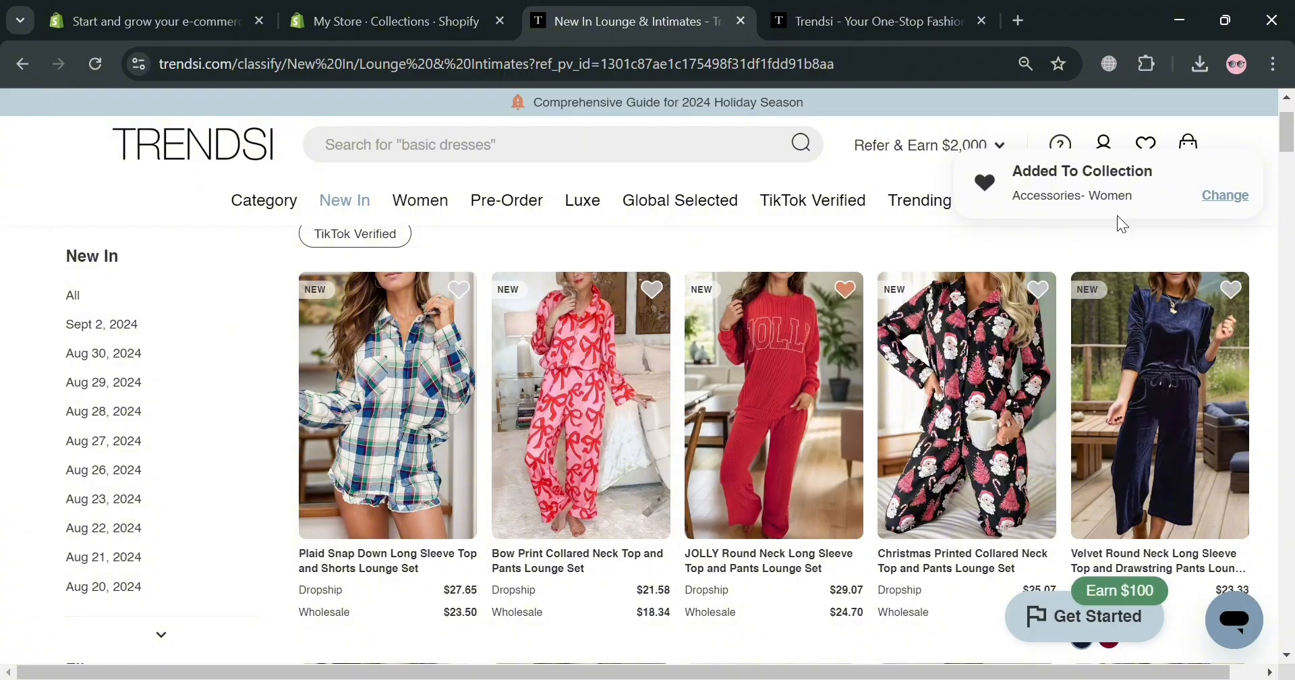
pyautogui.click(1218, 195)
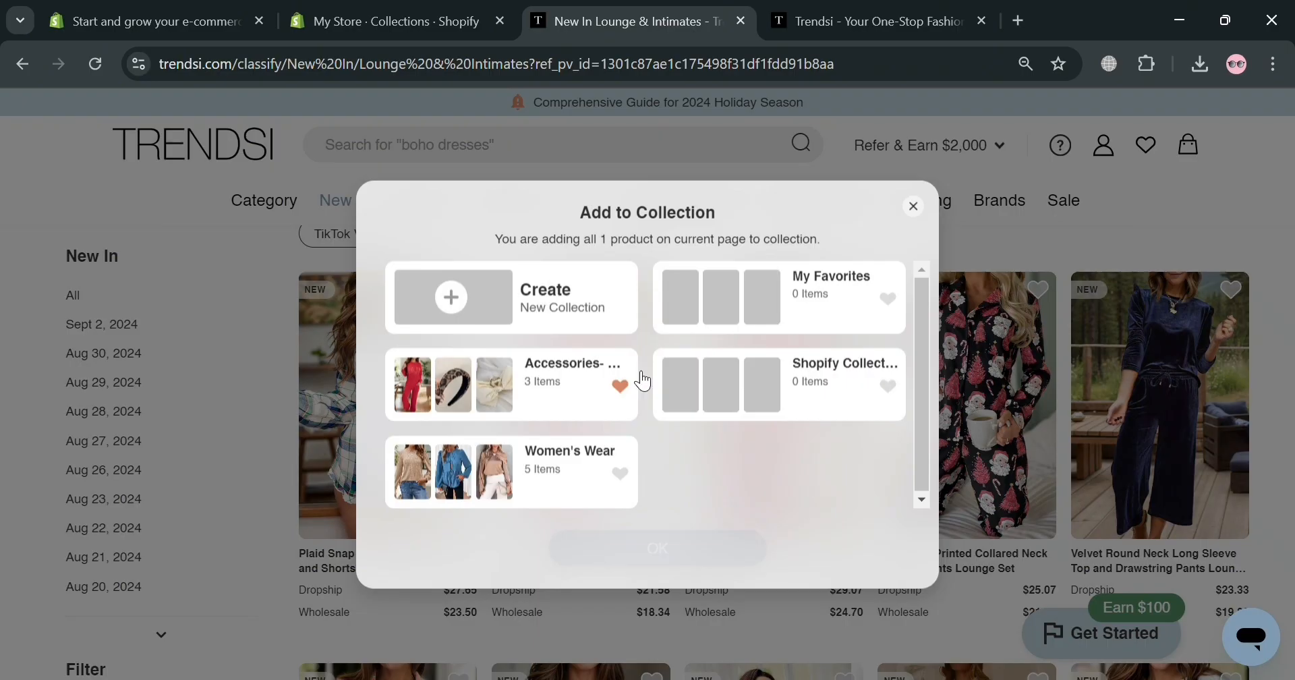
pyautogui.click(630, 387)
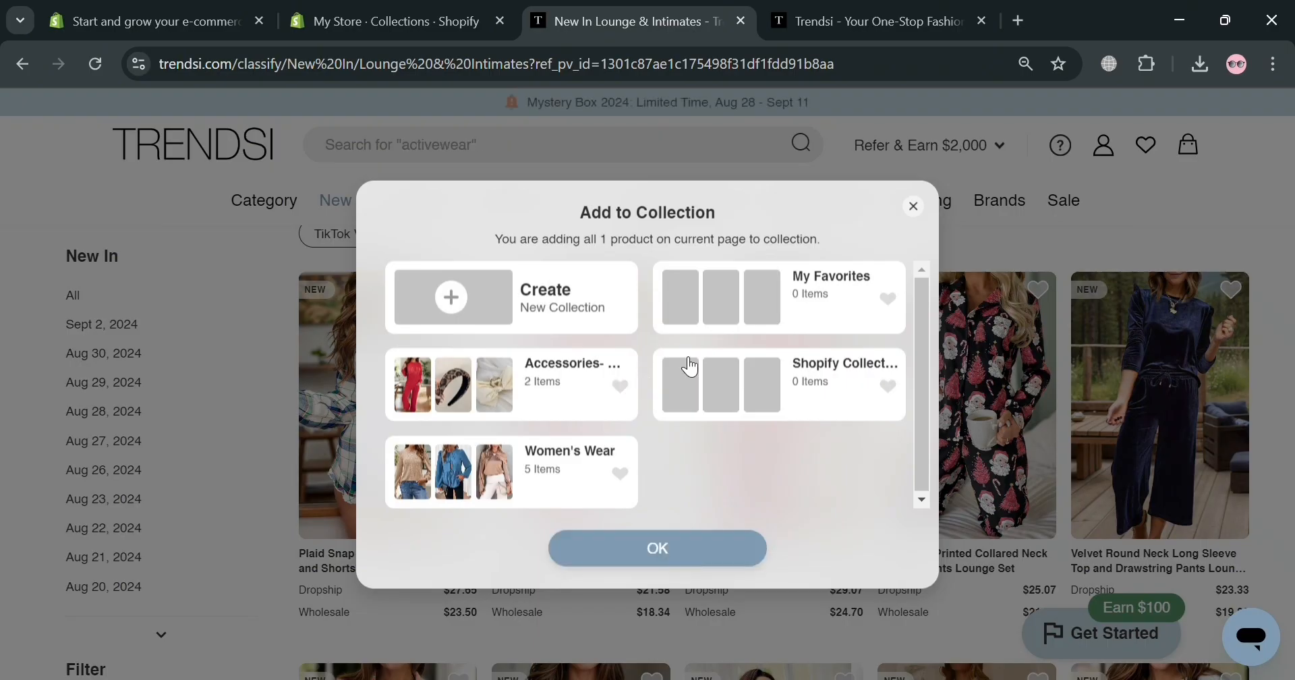
pyautogui.click(891, 388)
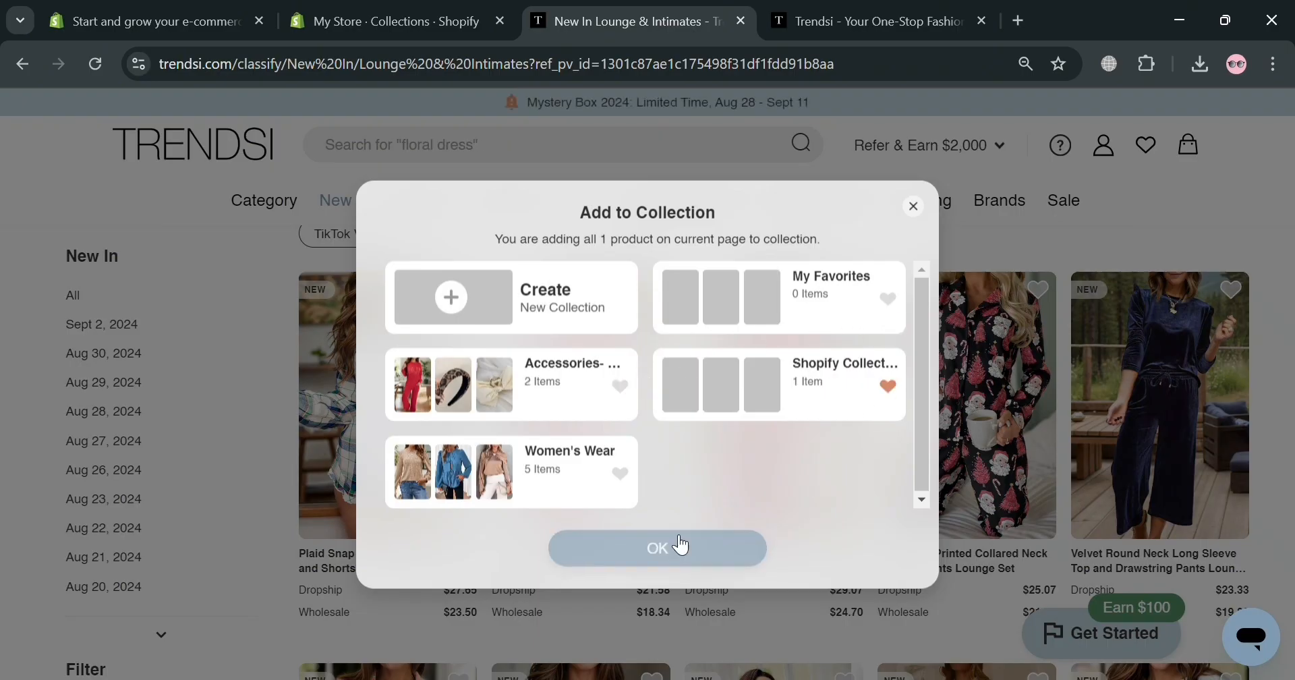
pyautogui.click(673, 545)
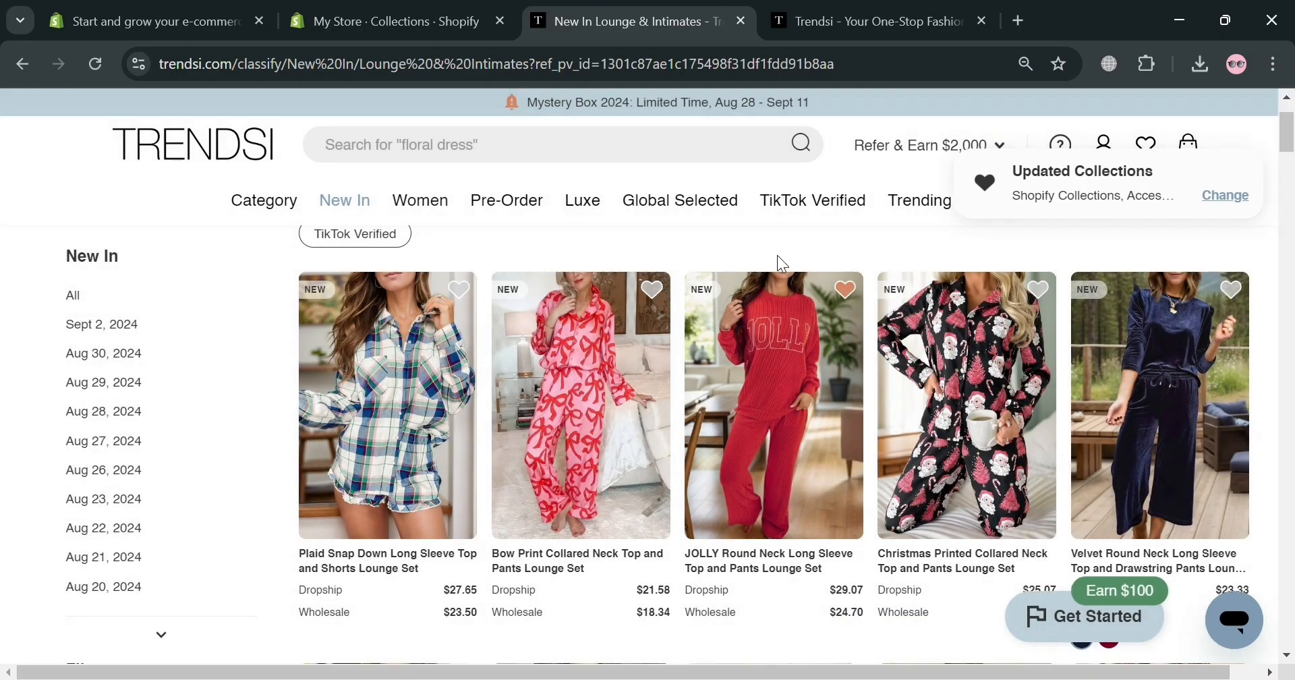
pyautogui.click(1043, 288)
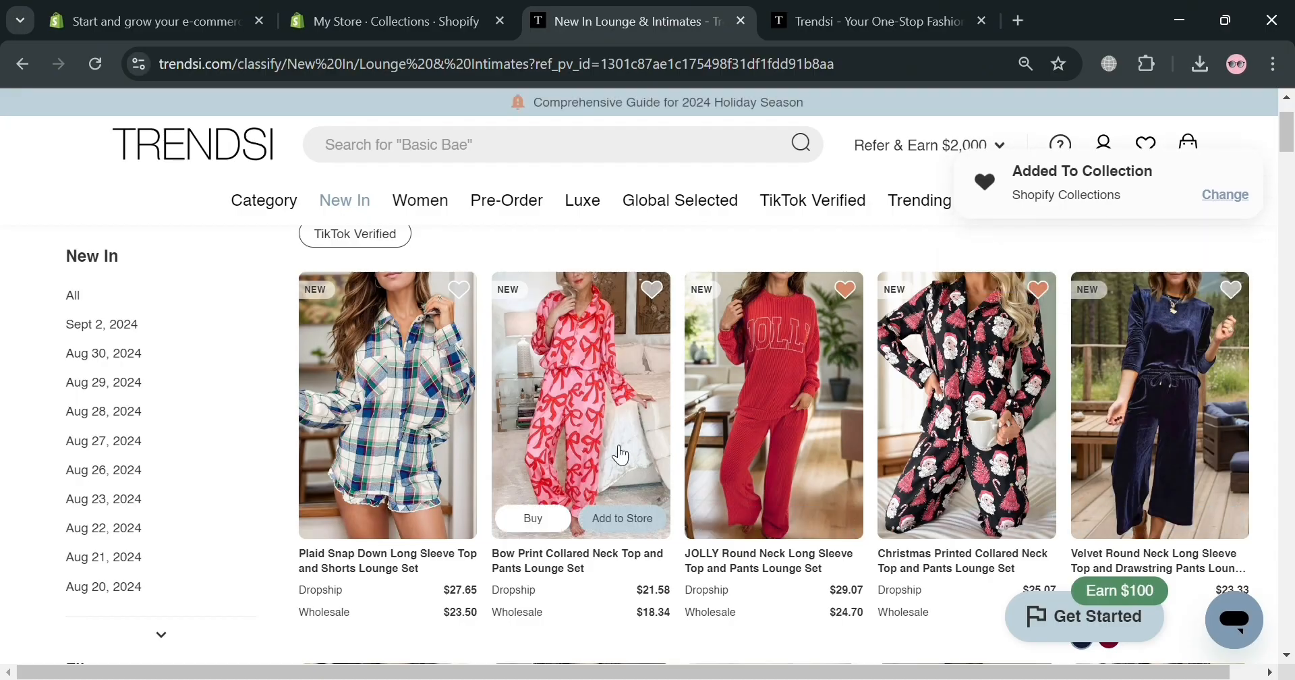
pyautogui.scroll(-10, 621, 455)
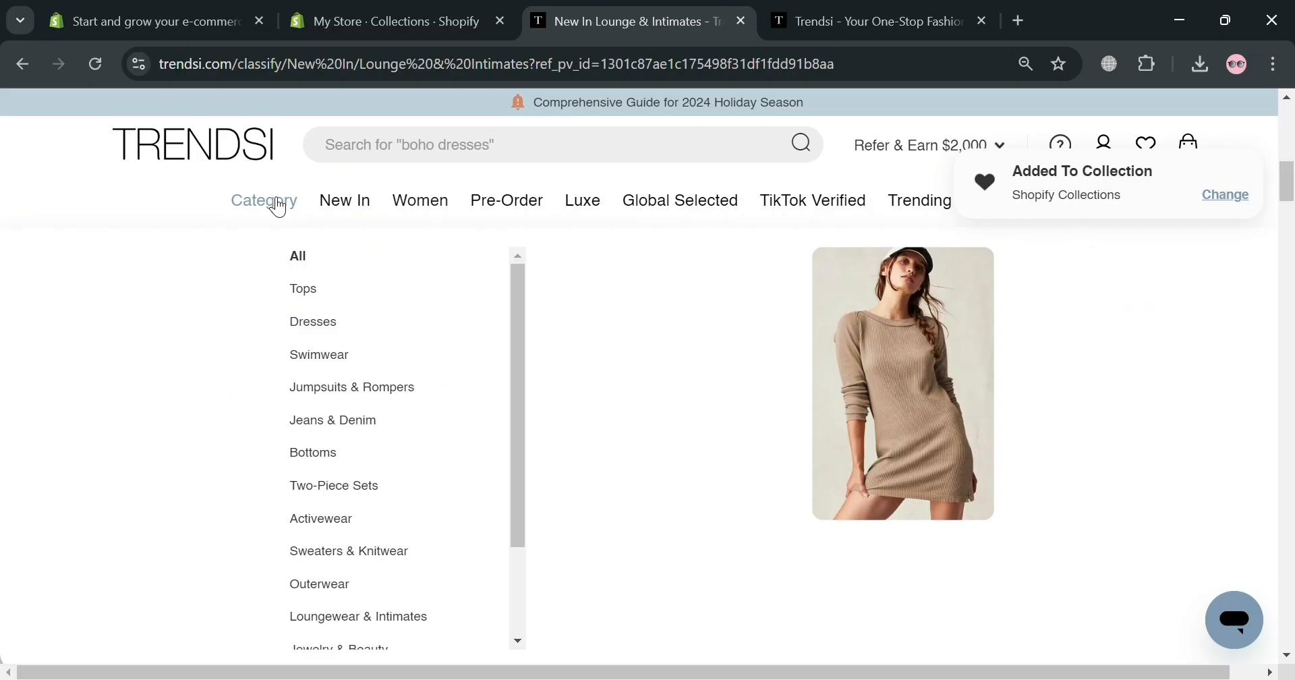
# Open Connected Stores showing both My Store shops, dismissing Add New Store with Set up Later
pyautogui.click(268, 201)
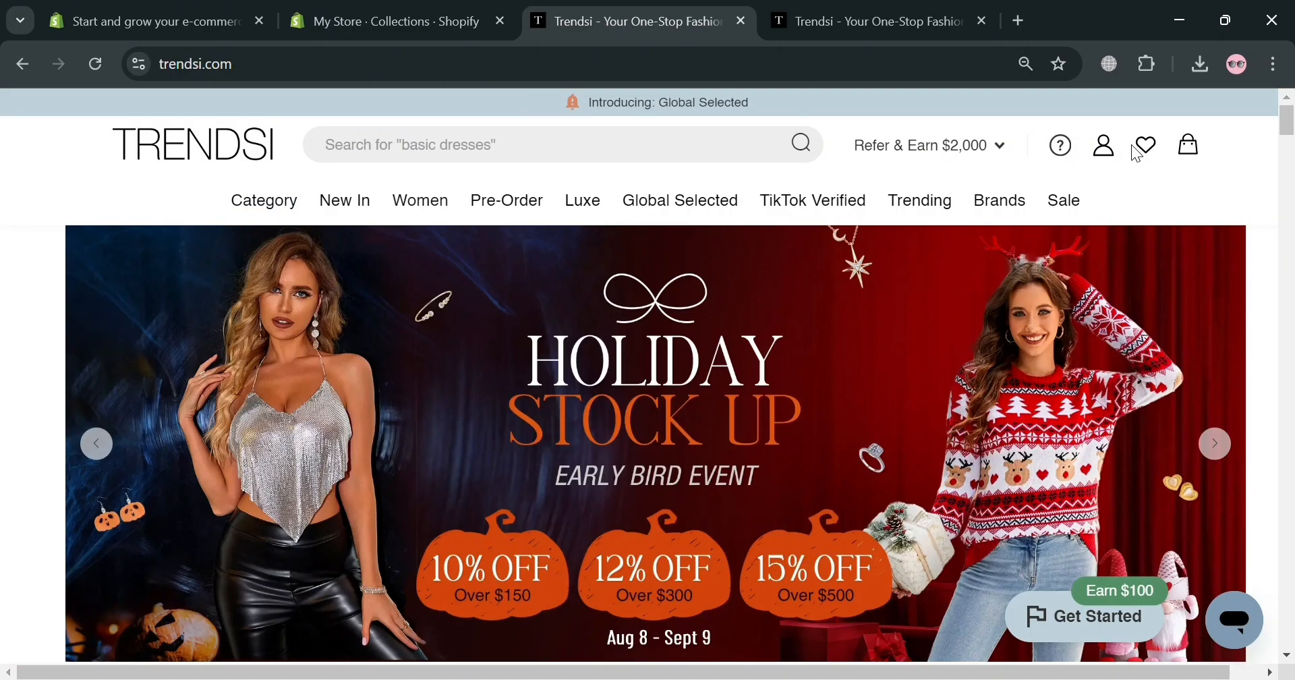
pyautogui.moveTo(1105, 148)
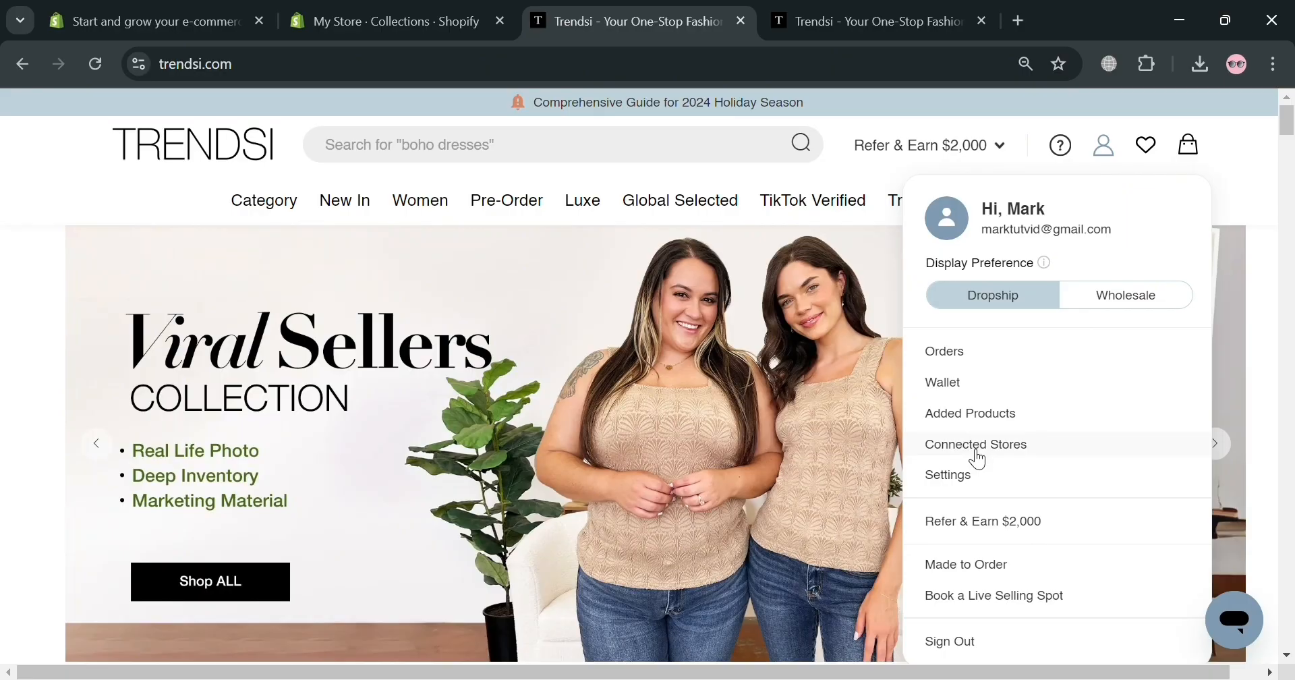
pyautogui.click(978, 454)
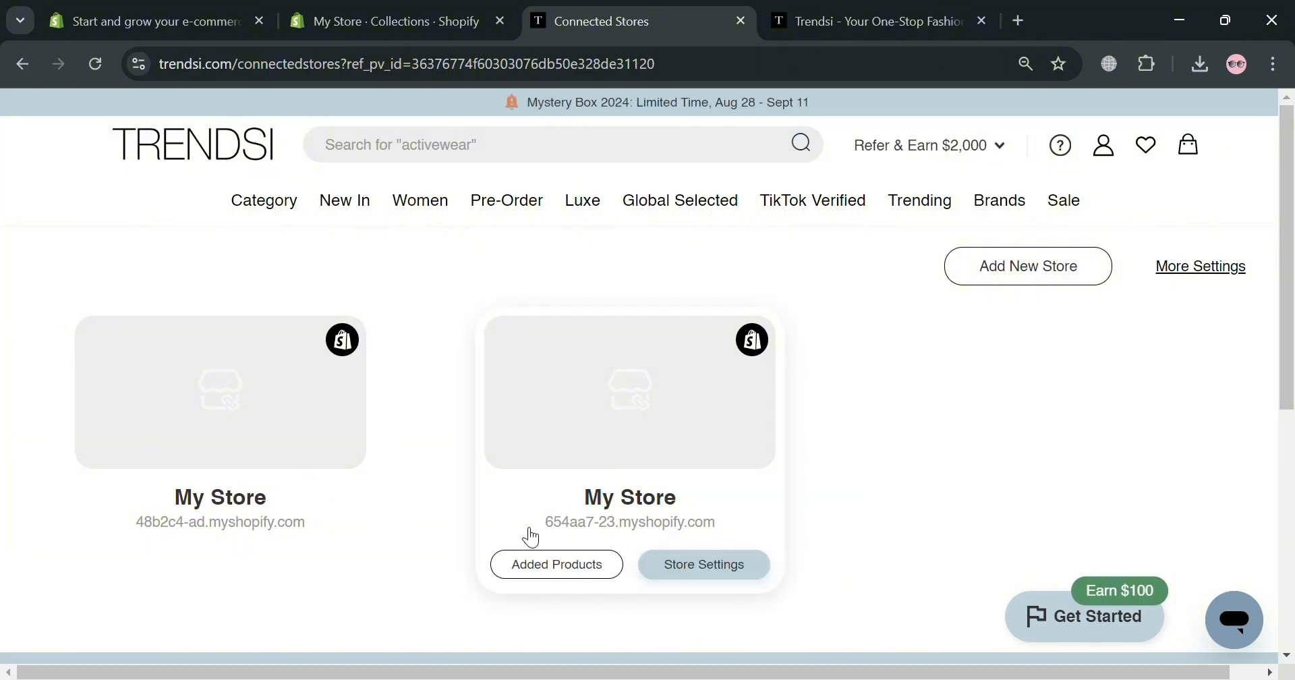
pyautogui.moveTo(322, 501)
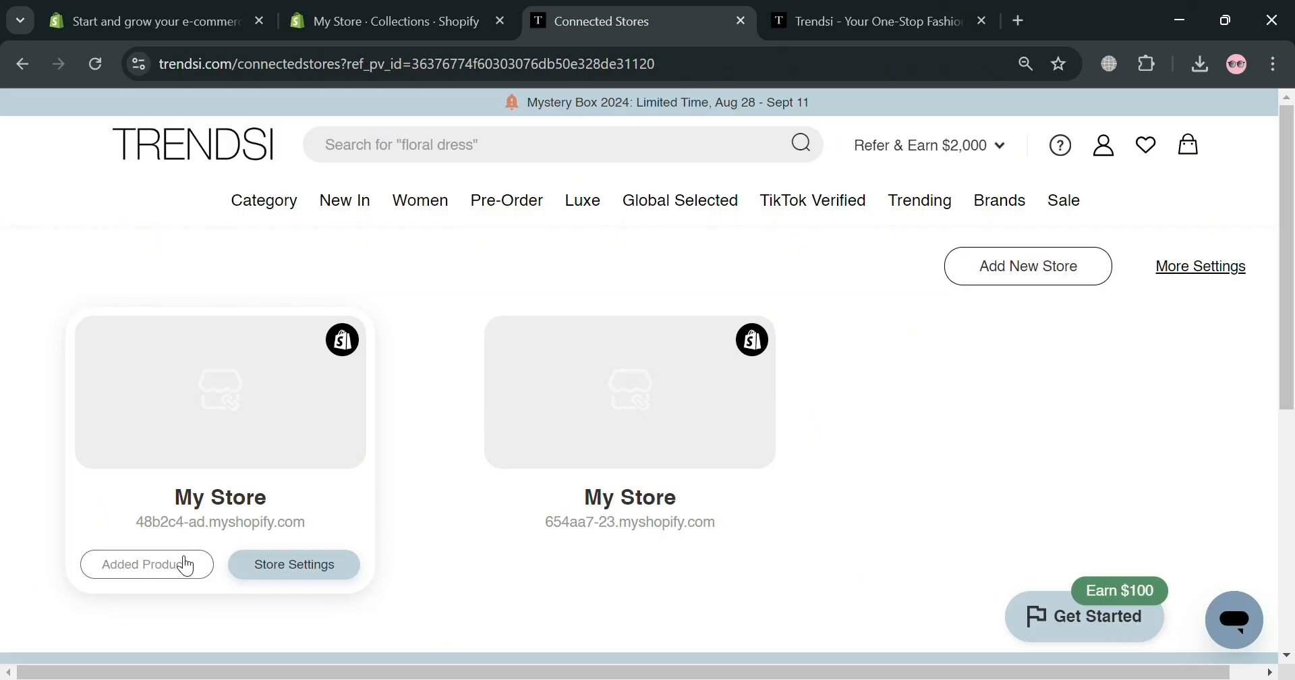
pyautogui.moveTo(722, 400)
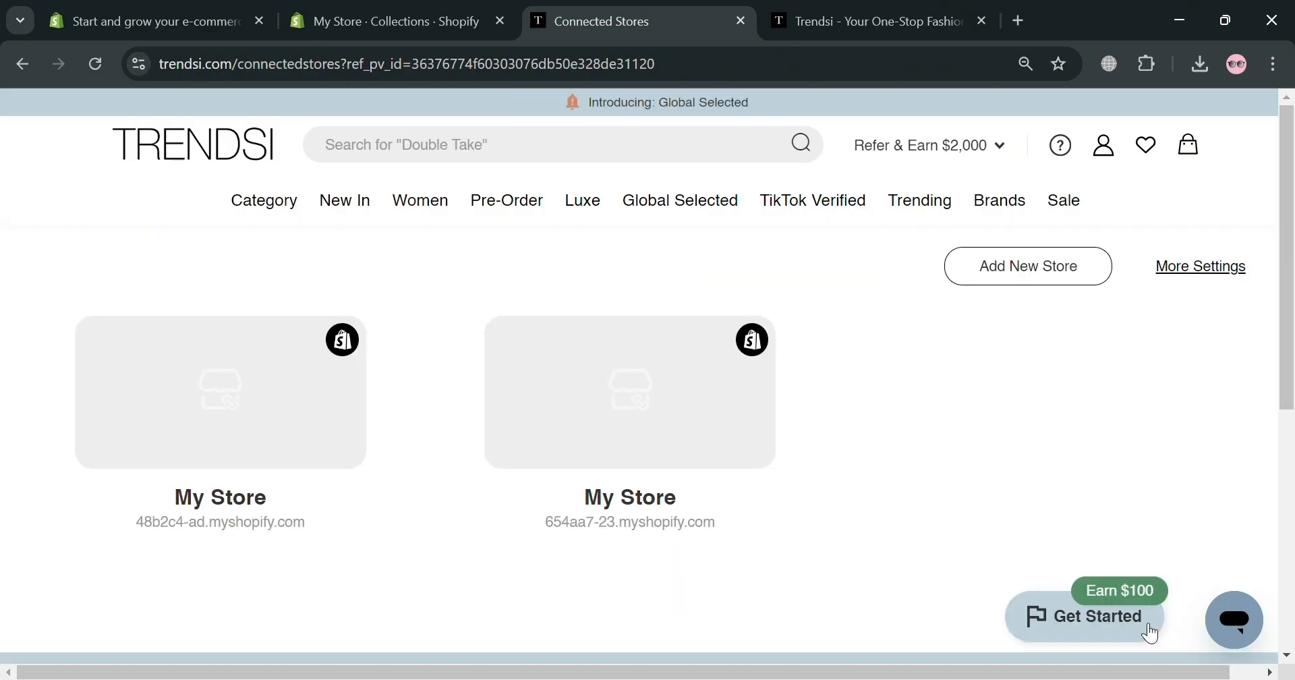
pyautogui.click(1053, 277)
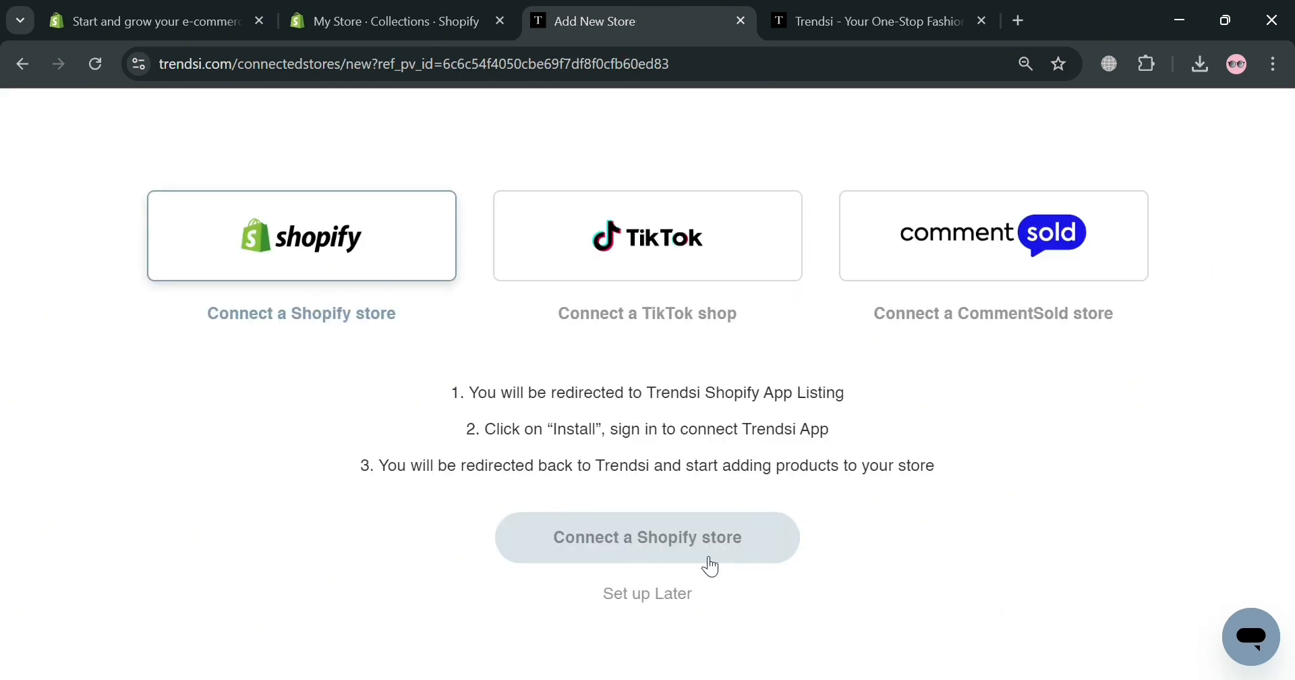
pyautogui.click(669, 596)
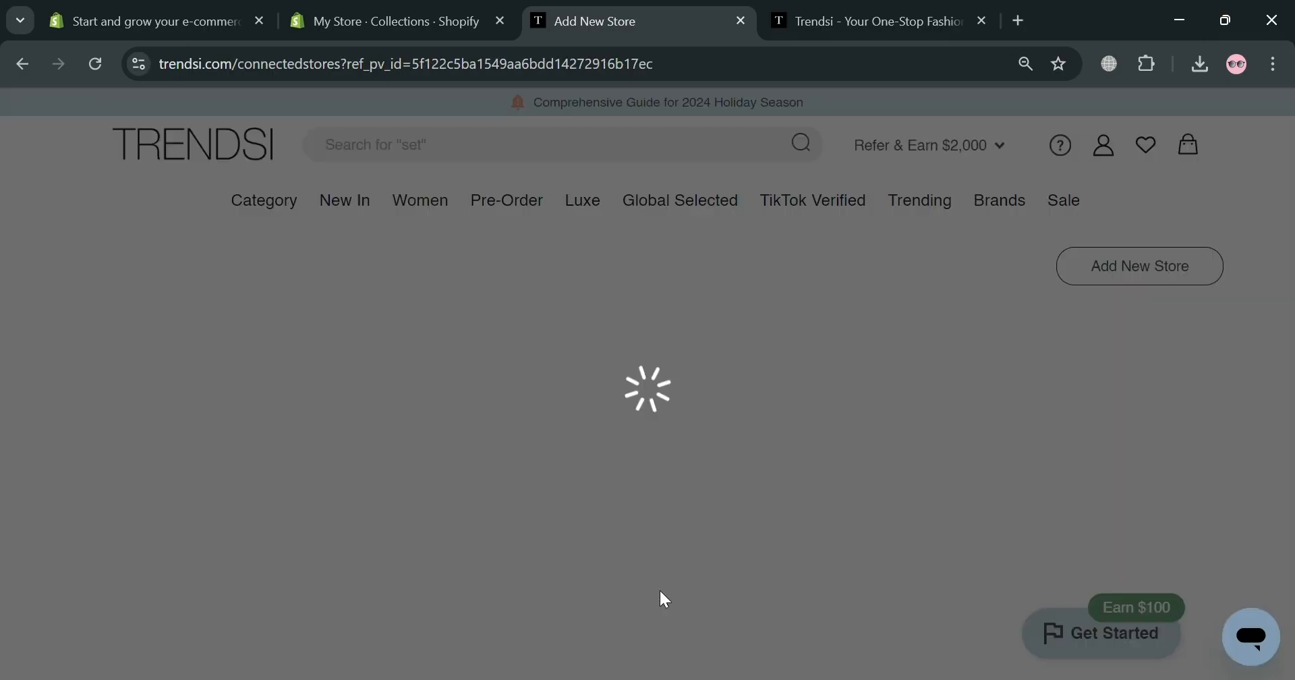
# Start adding the Shopify Collections items to a store from the saved collections page
pyautogui.moveTo(250, 437)
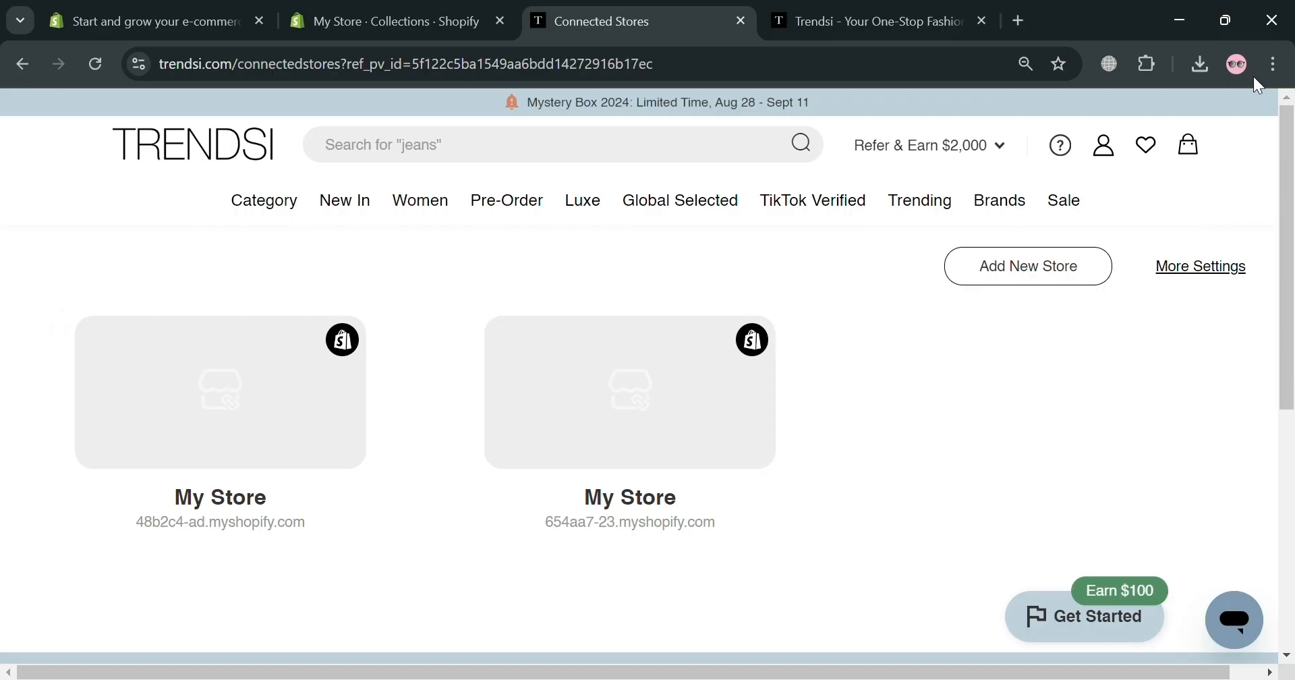
pyautogui.click(1156, 151)
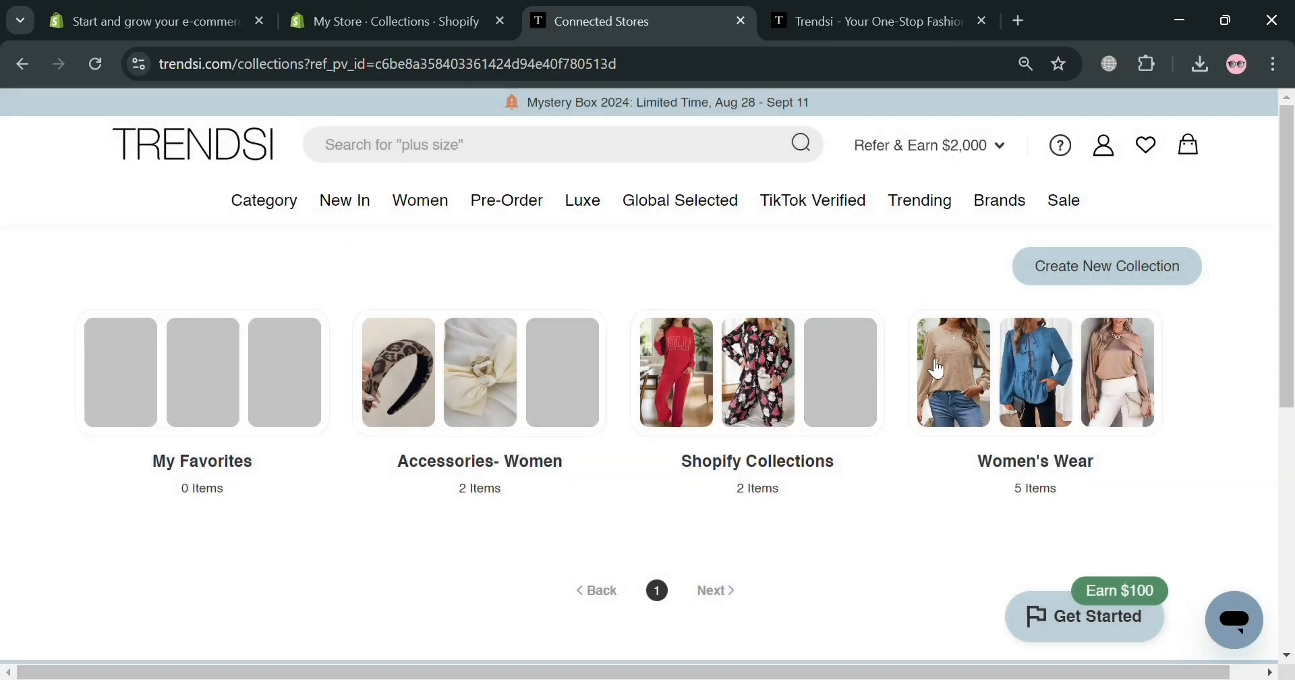
pyautogui.moveTo(798, 422)
pyautogui.moveTo(1052, 421)
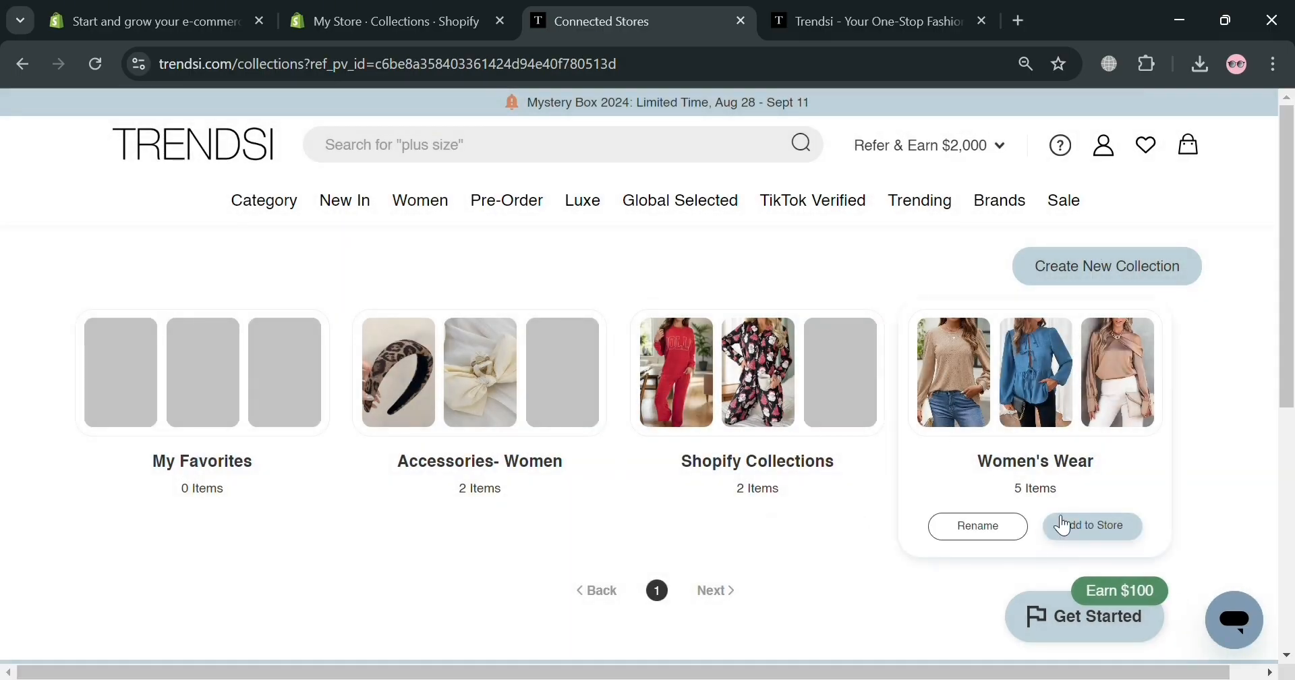
pyautogui.moveTo(858, 554)
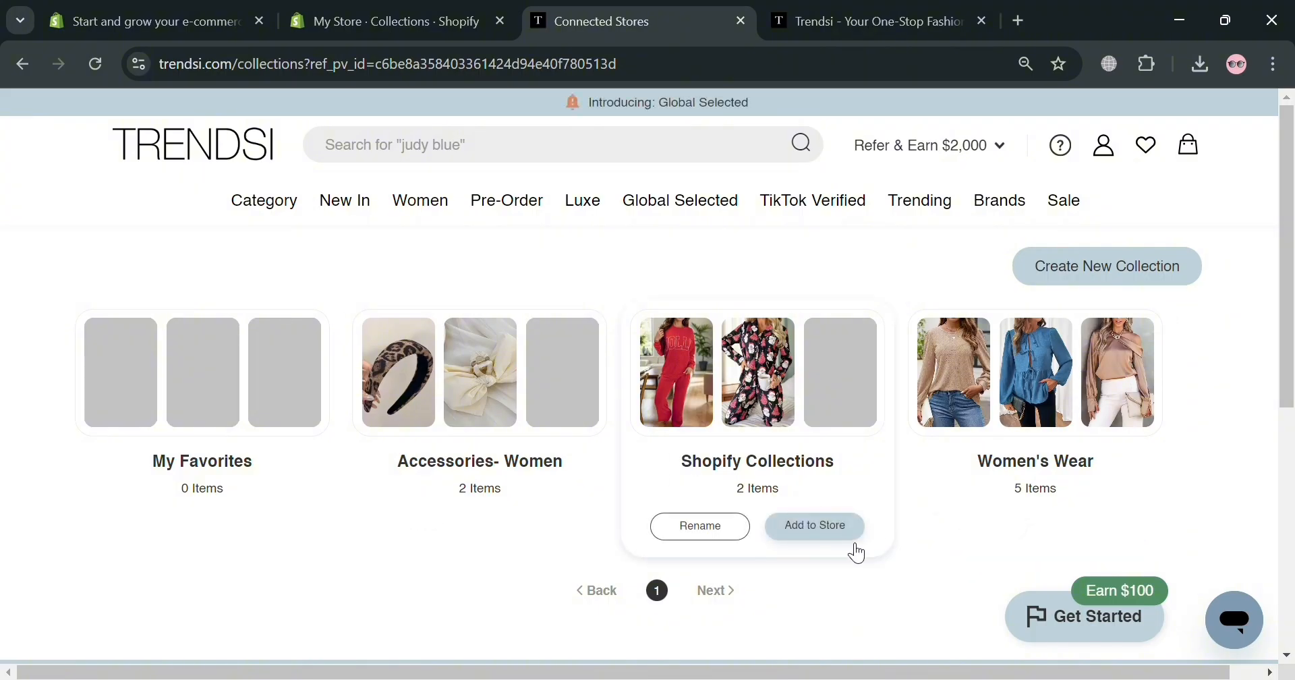
pyautogui.click(843, 533)
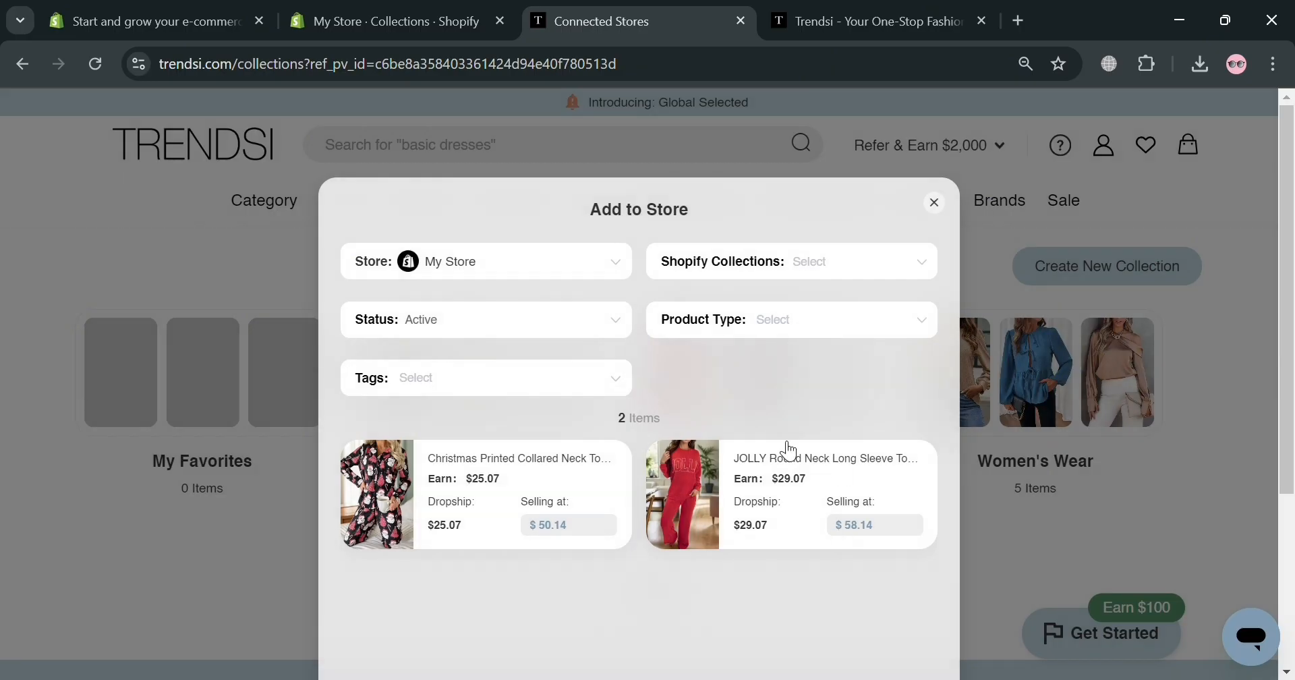
# Choose My Store as the destination and review the available Shopify collection options
pyautogui.click(614, 264)
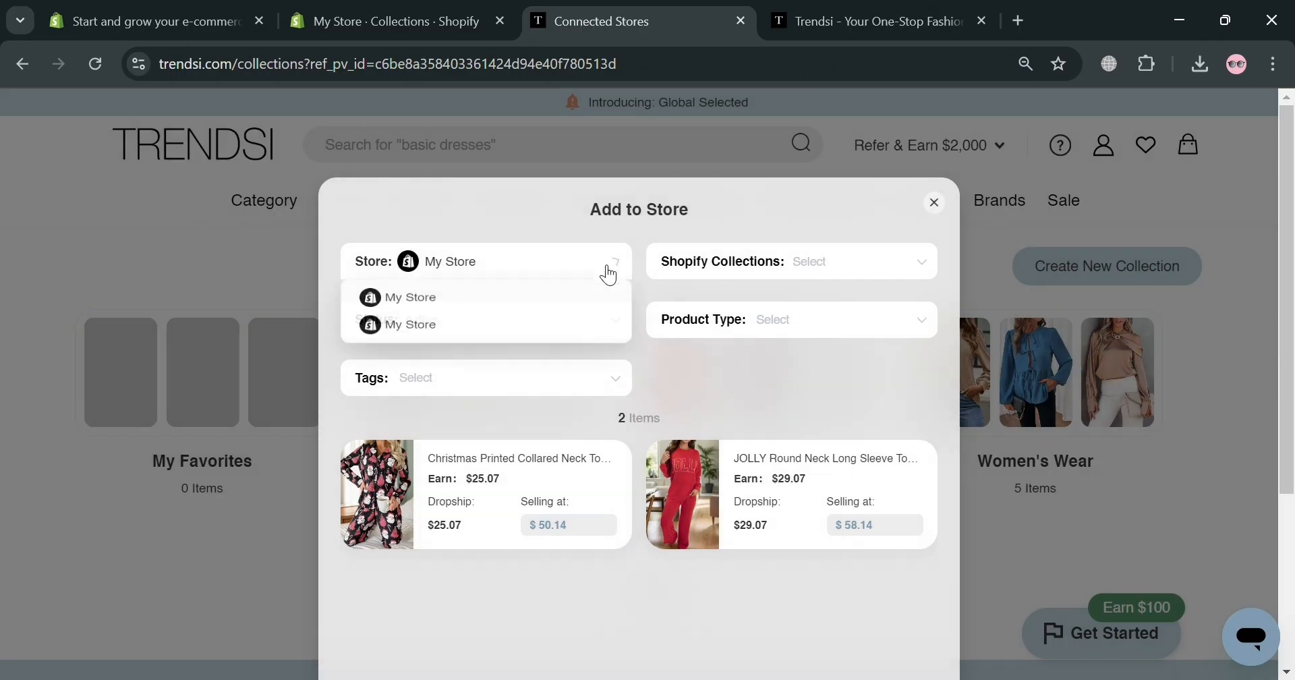
pyautogui.click(552, 311)
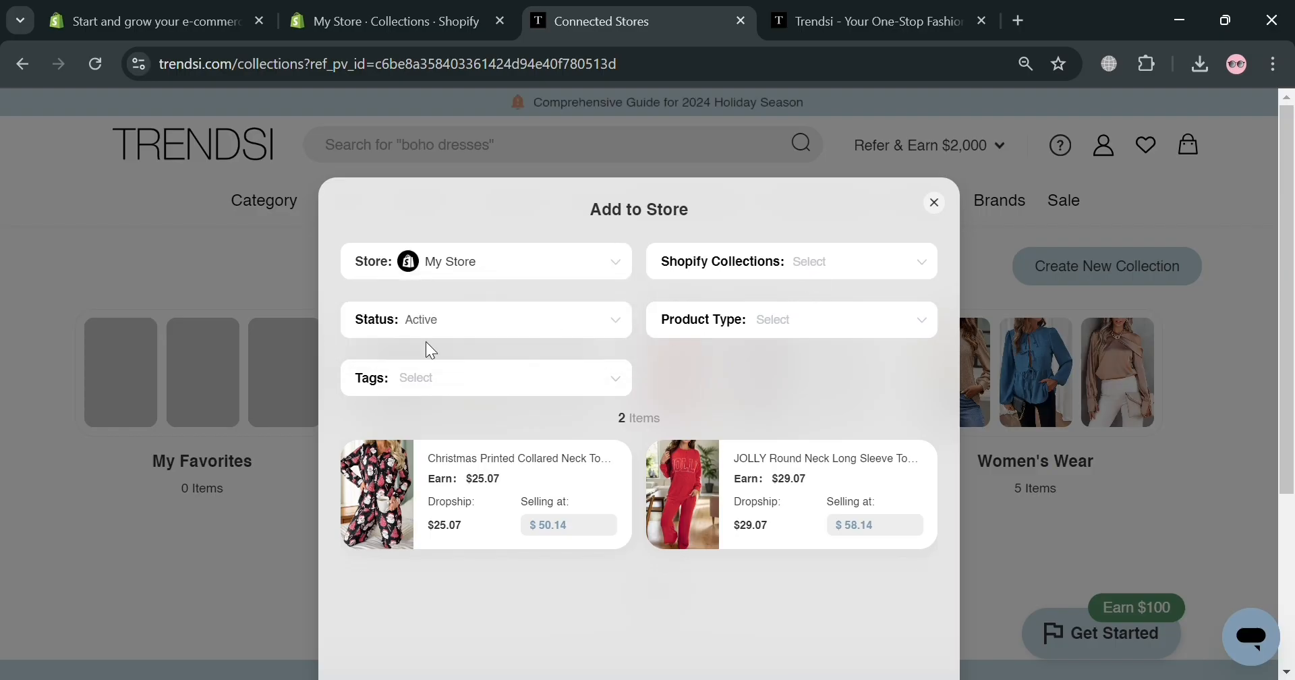
pyautogui.click(907, 271)
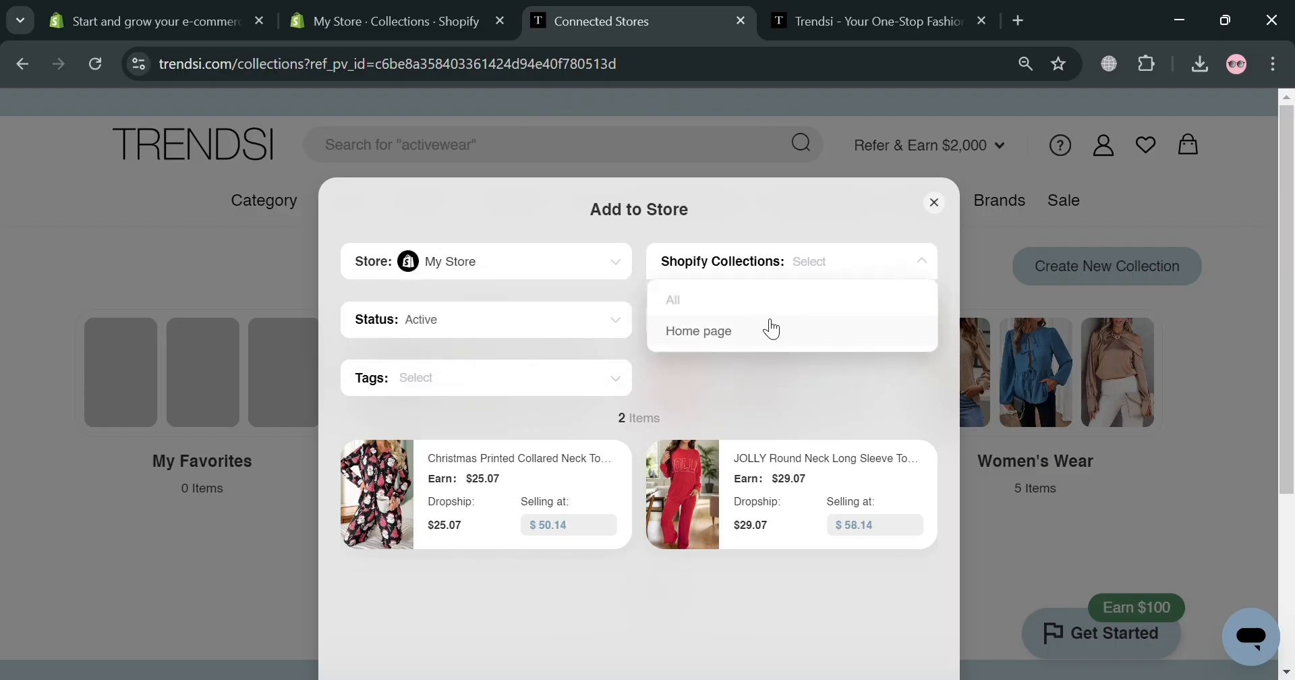
pyautogui.click(692, 381)
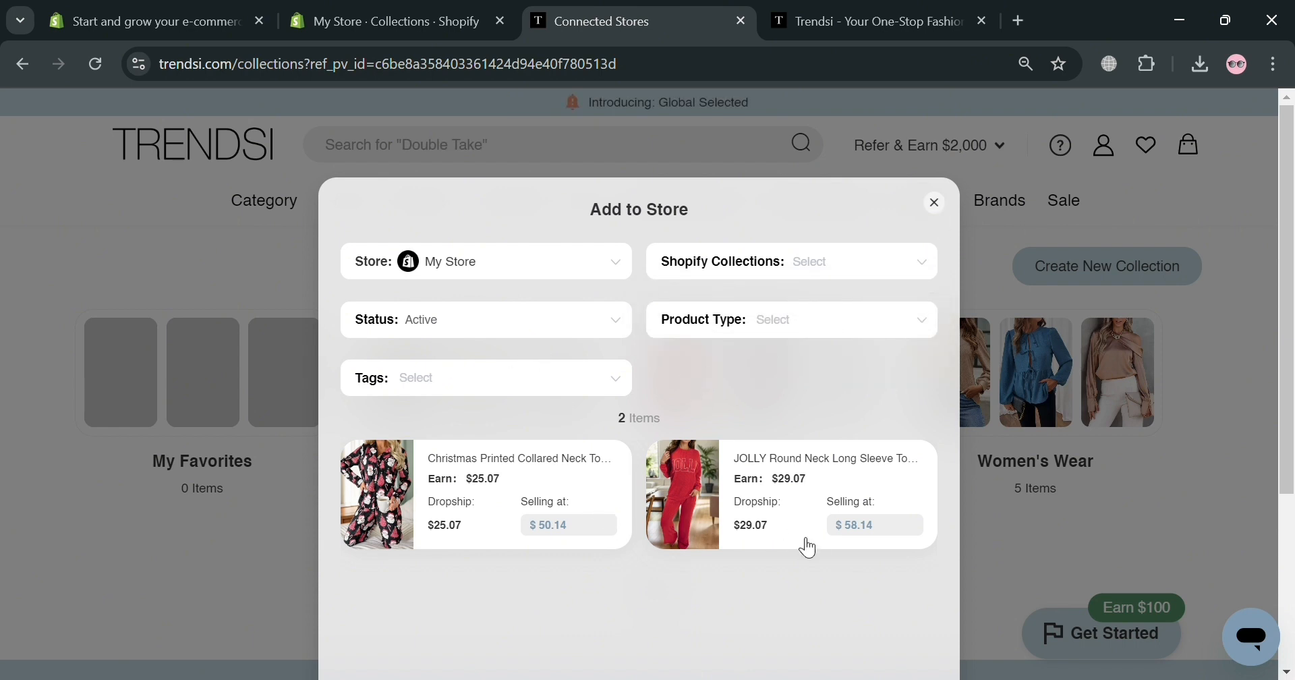
pyautogui.click(403, 17)
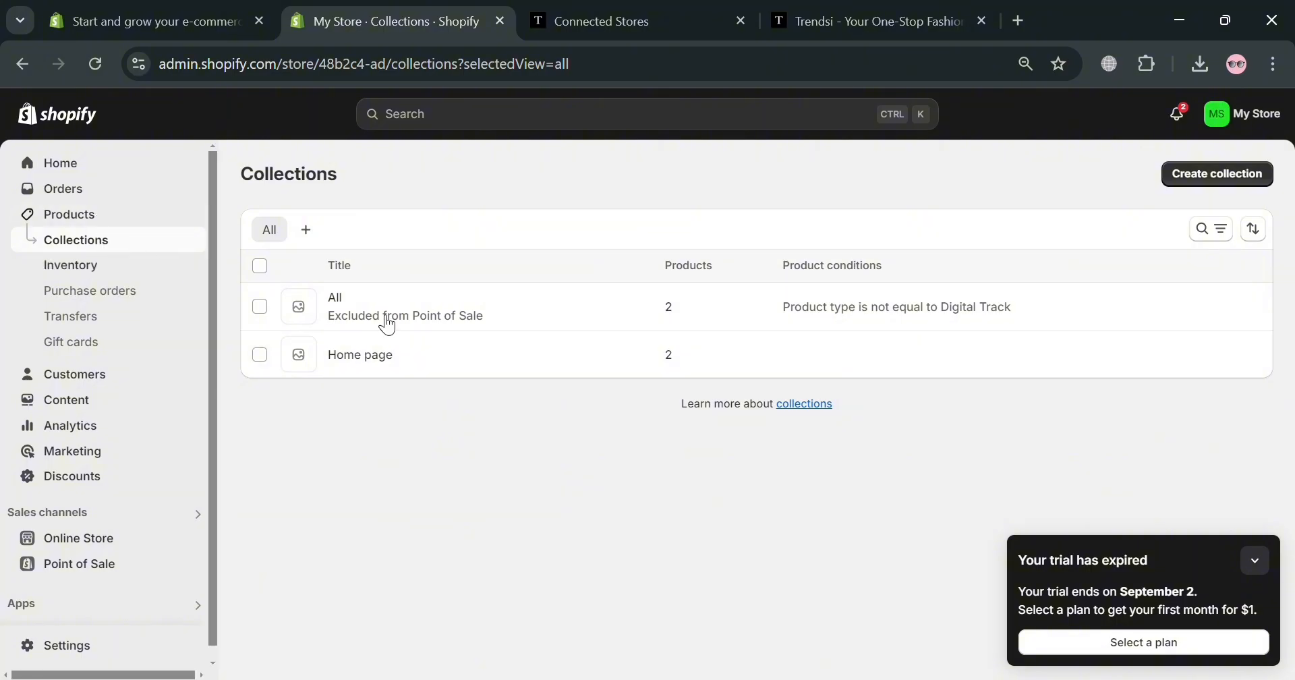
# Start a manual collection titled 'Trendsi Collections' and choose Add image in the Image card
pyautogui.click(1241, 179)
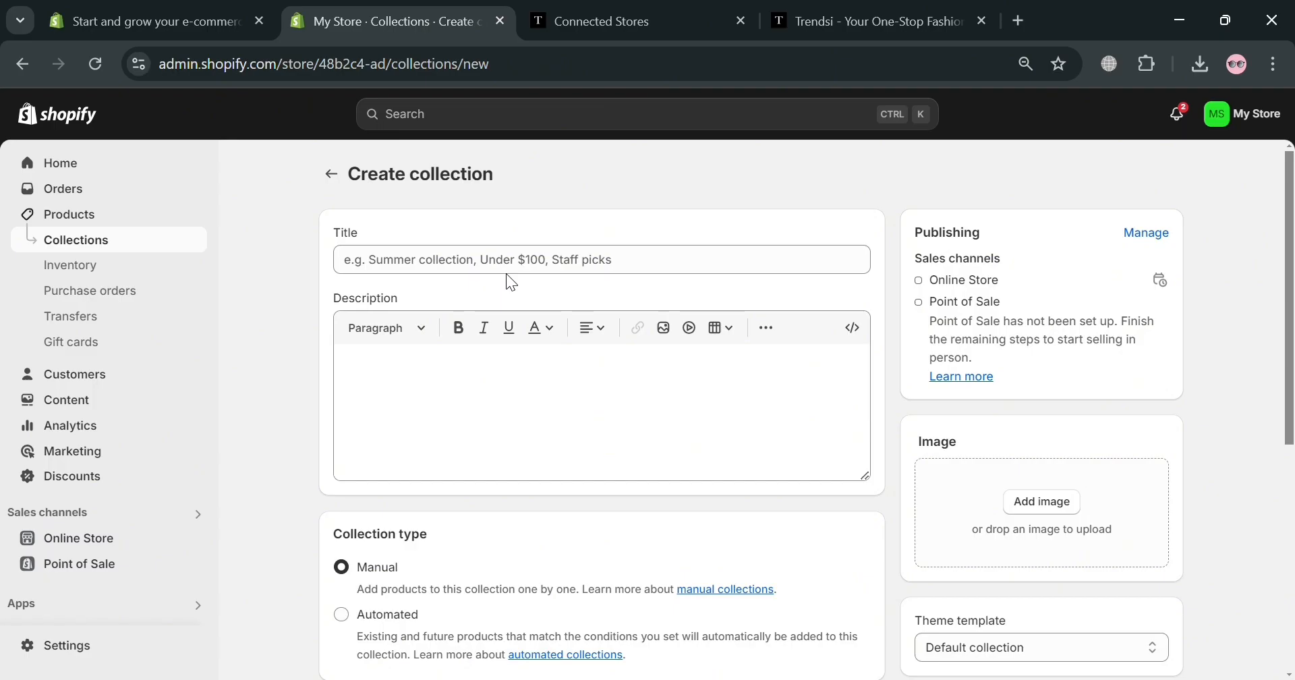
pyautogui.click(524, 258)
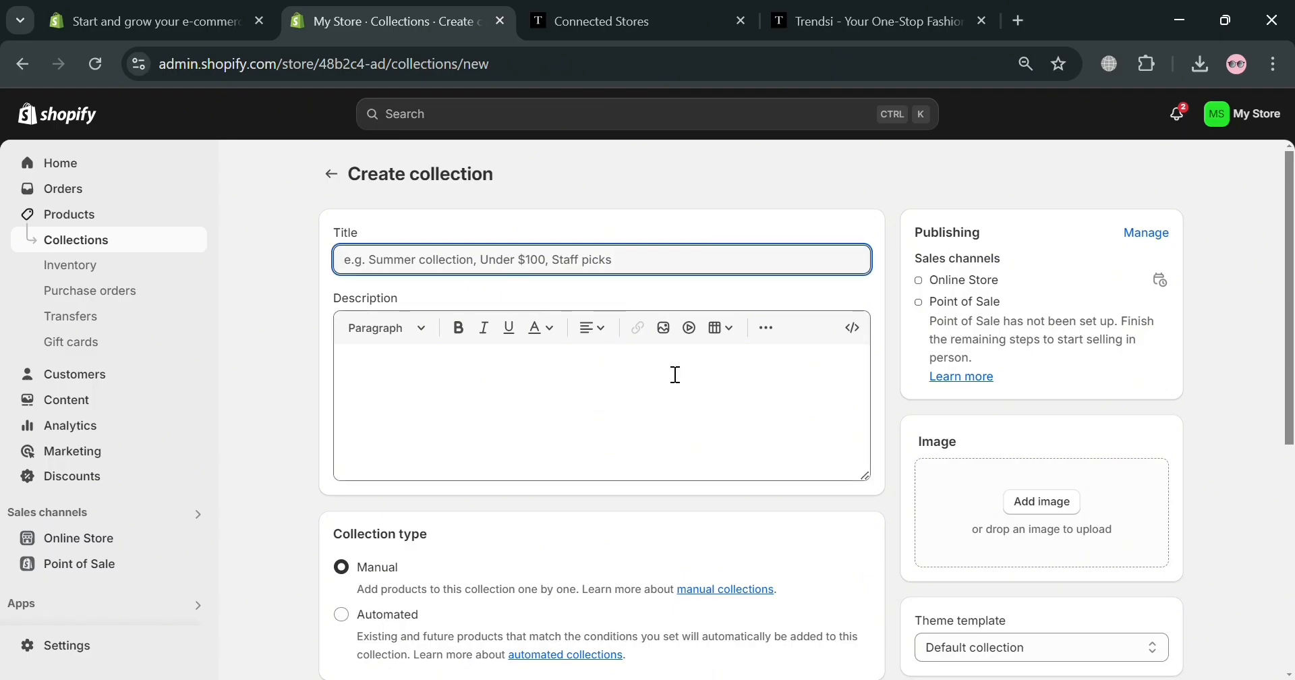
pyautogui.write('Trend')
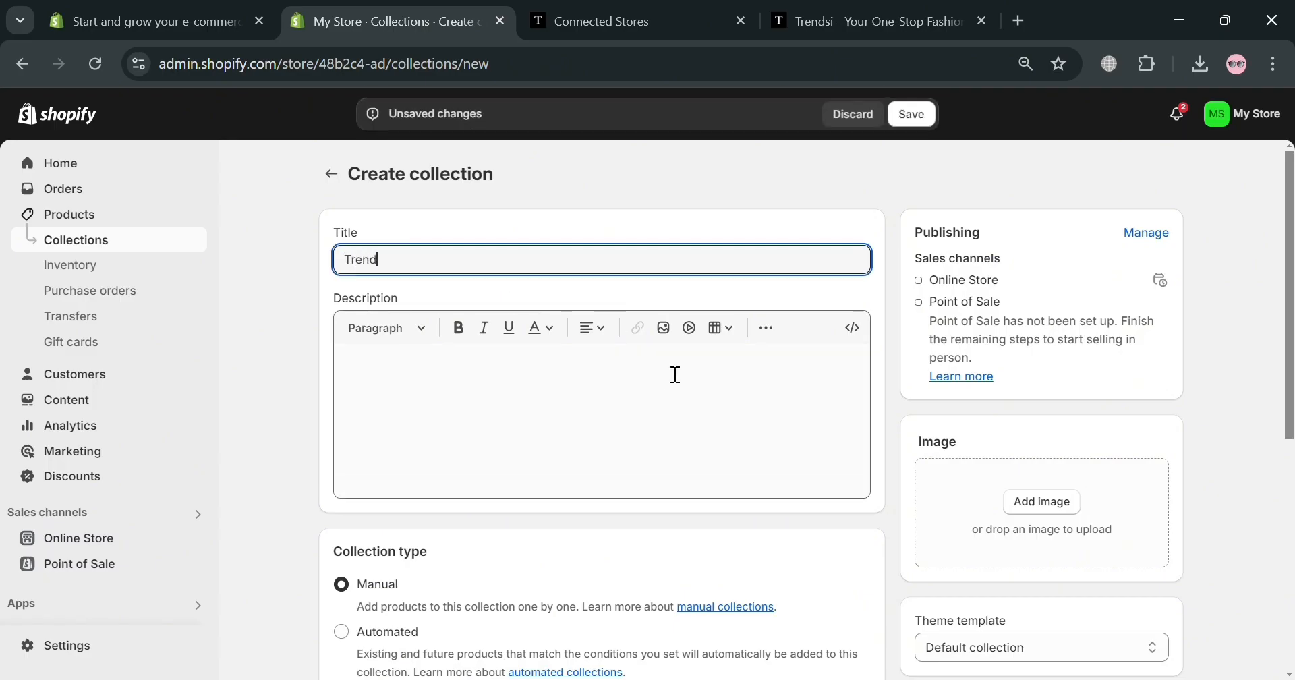
pyautogui.write('si Collections')
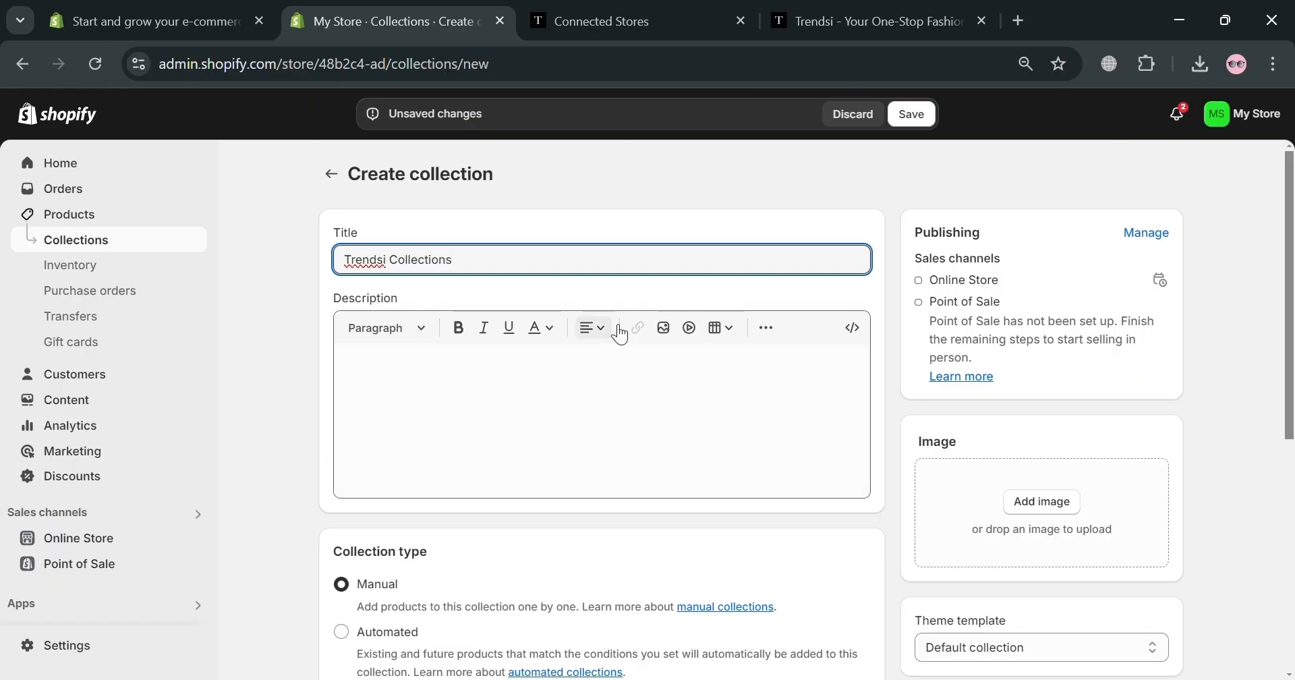
pyautogui.click(609, 419)
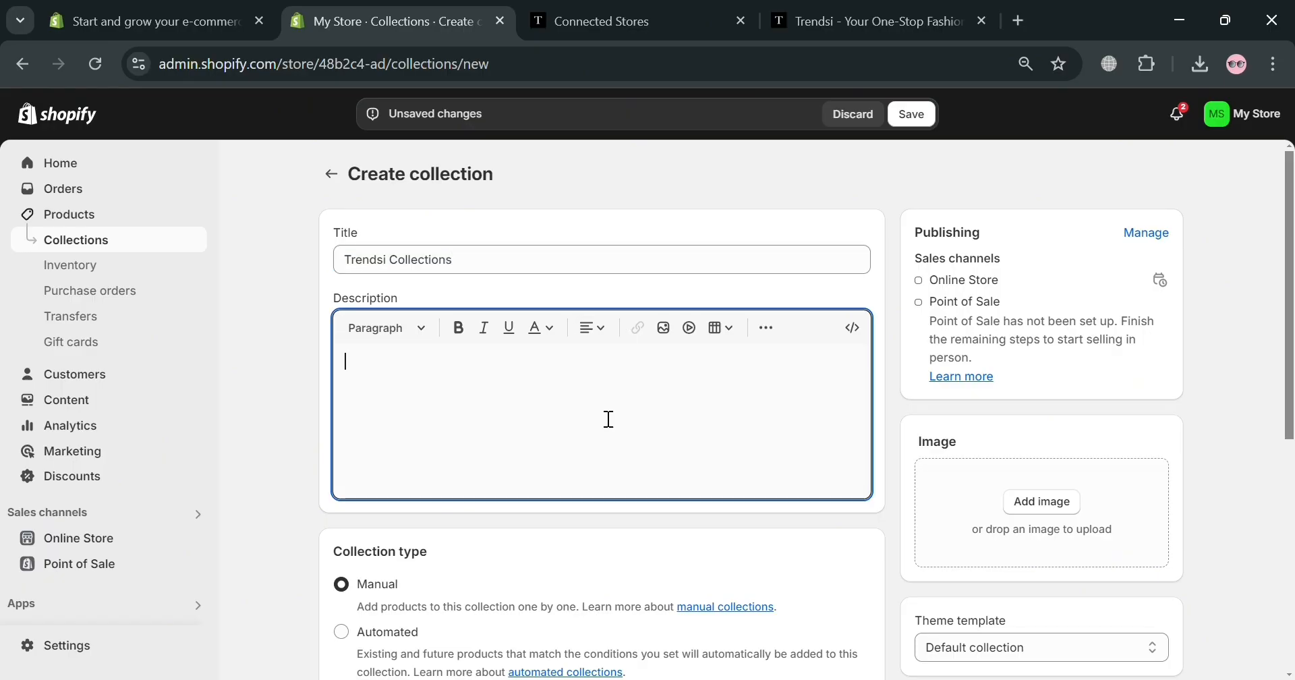
pyautogui.scroll(-3, 610, 419)
pyautogui.scroll(-3, 405, 416)
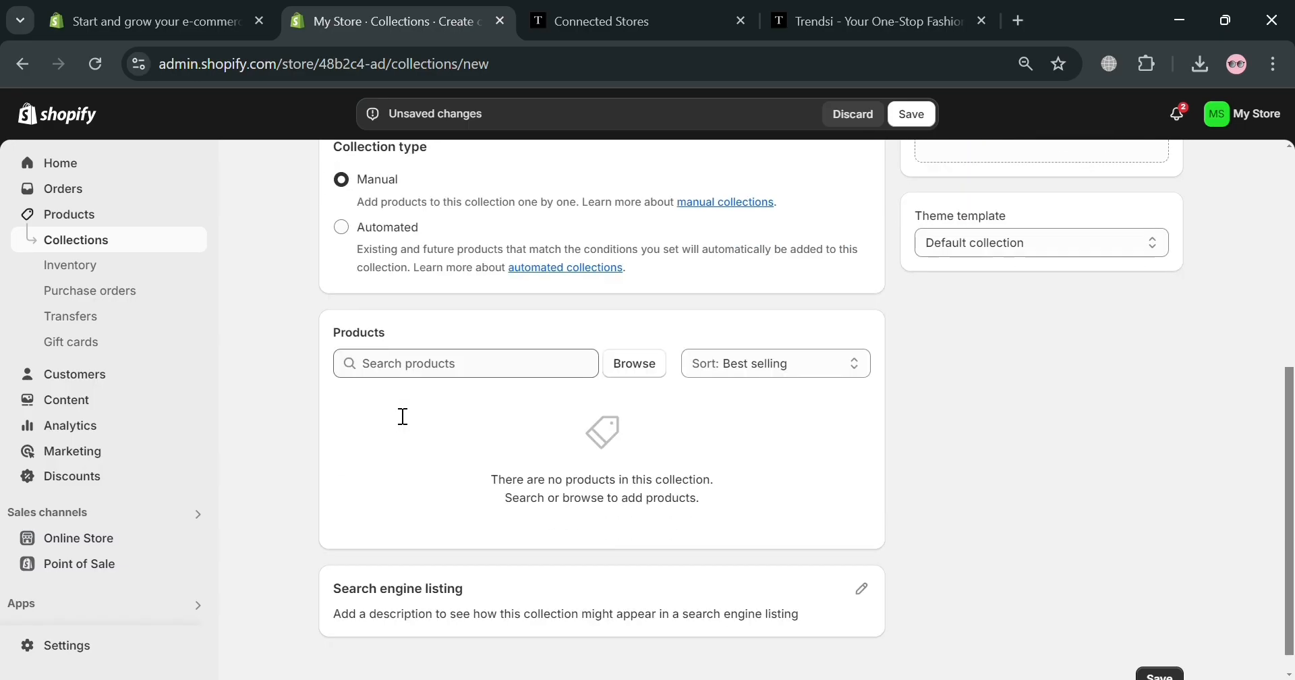
pyautogui.click(432, 370)
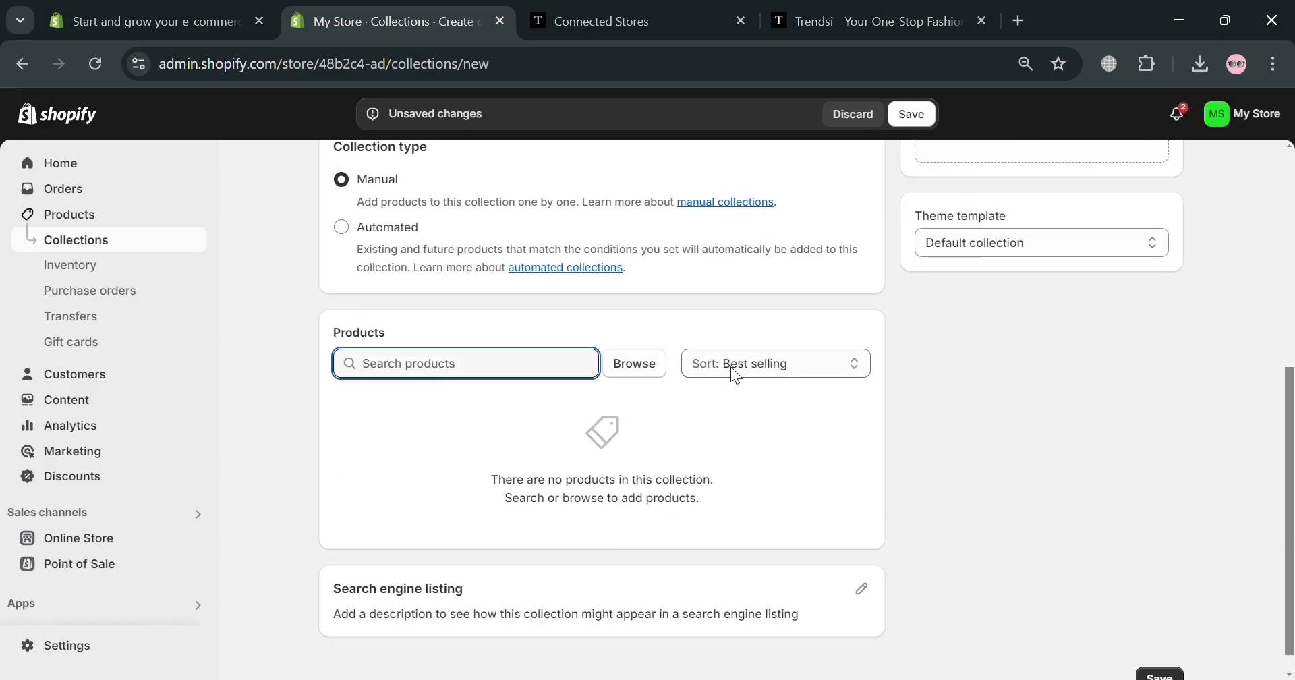
pyautogui.scroll(5, 625, 434)
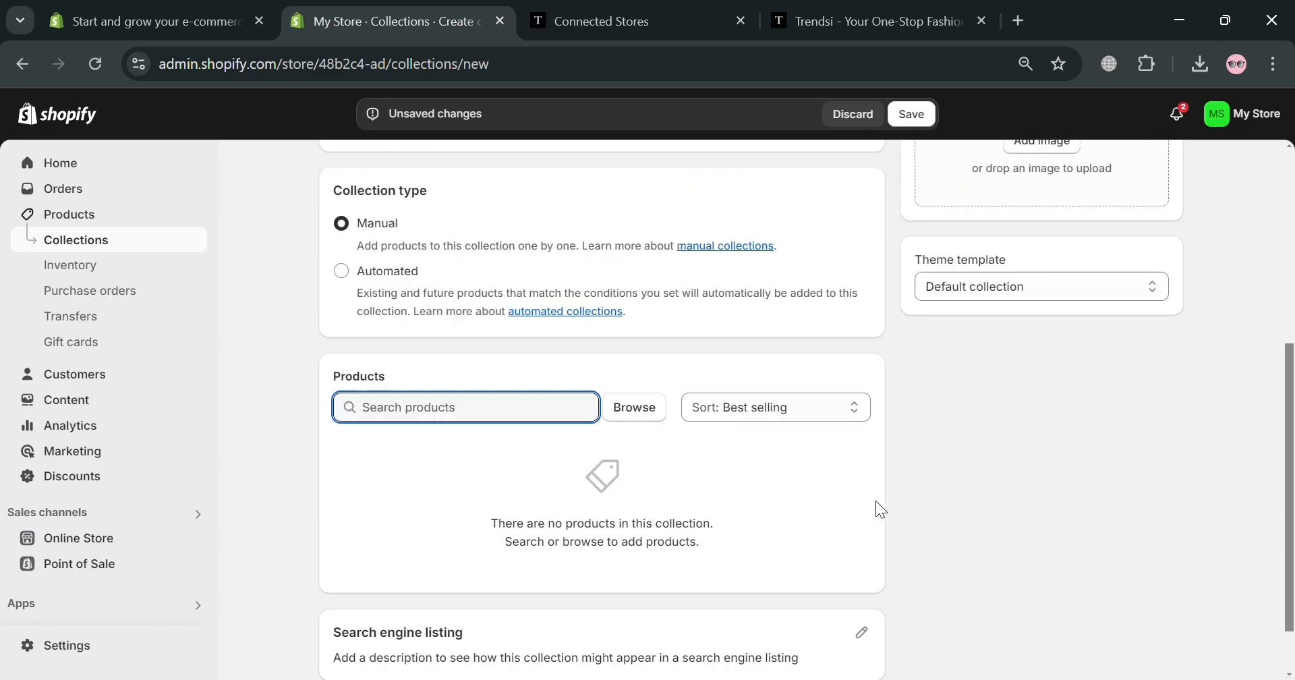
pyautogui.click(1047, 474)
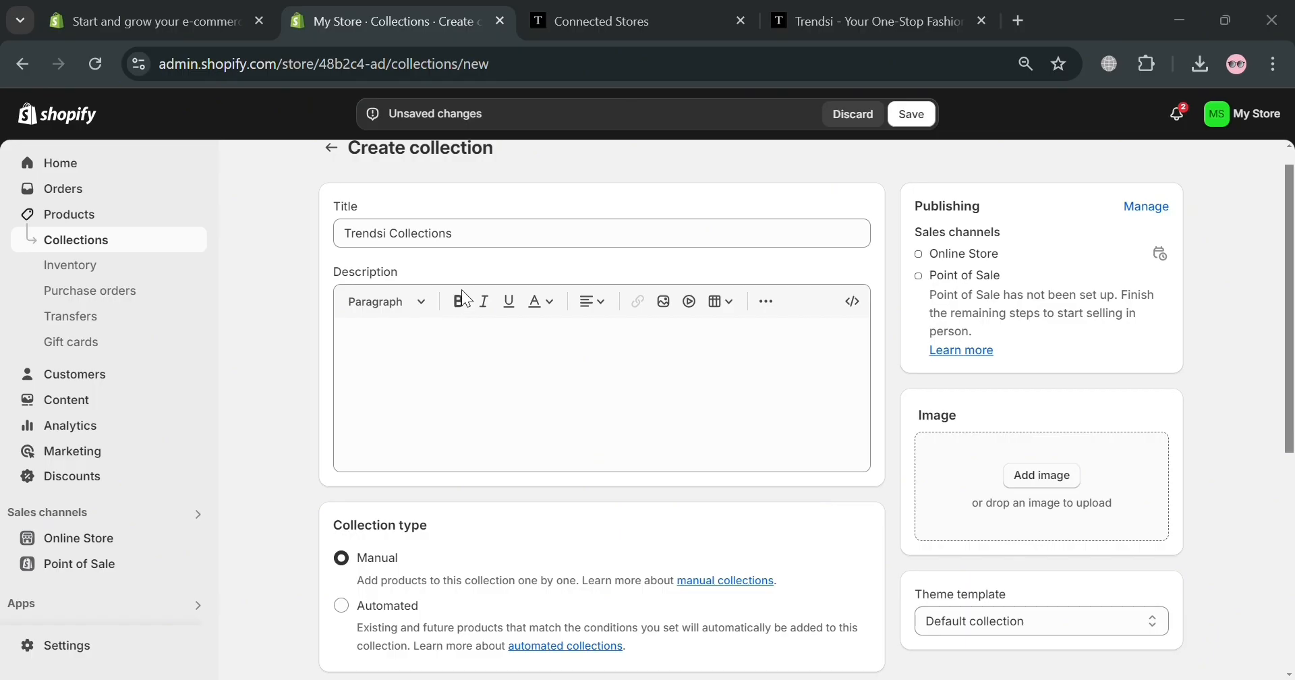
# Upload the chosen cover image and save the Trendsi Collections collection
pyautogui.click(392, 329)
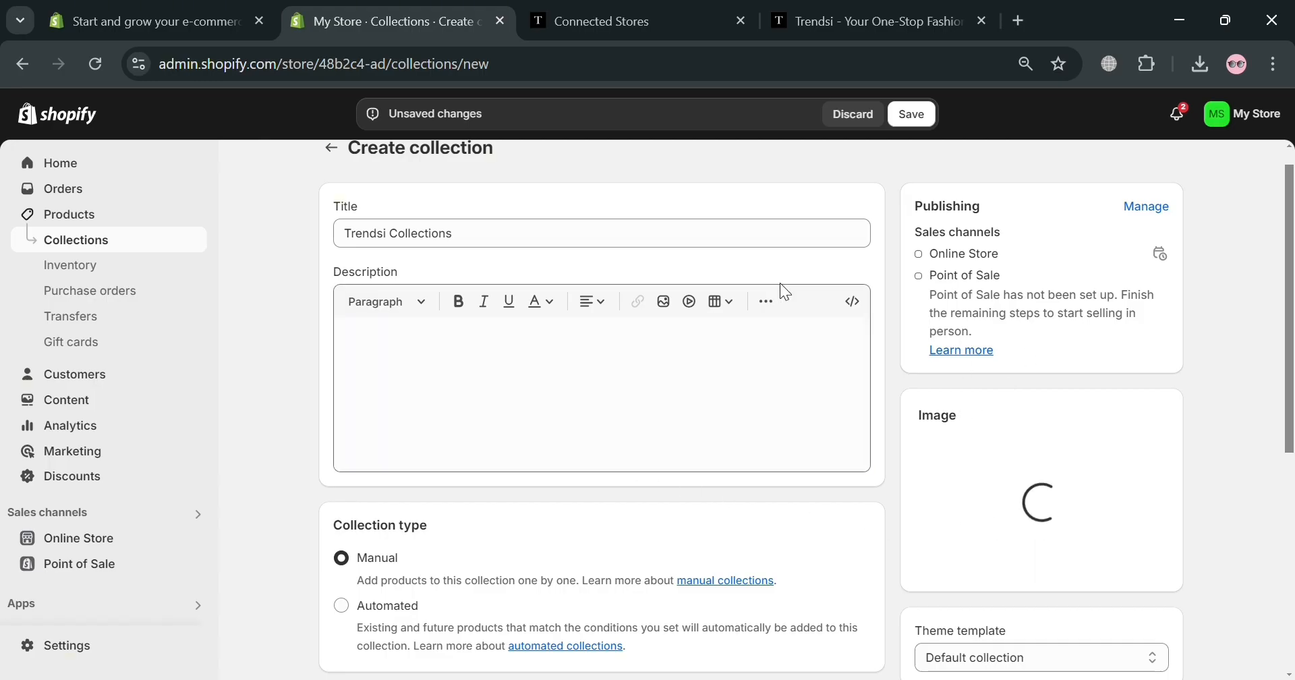
pyautogui.scroll(-6, 989, 422)
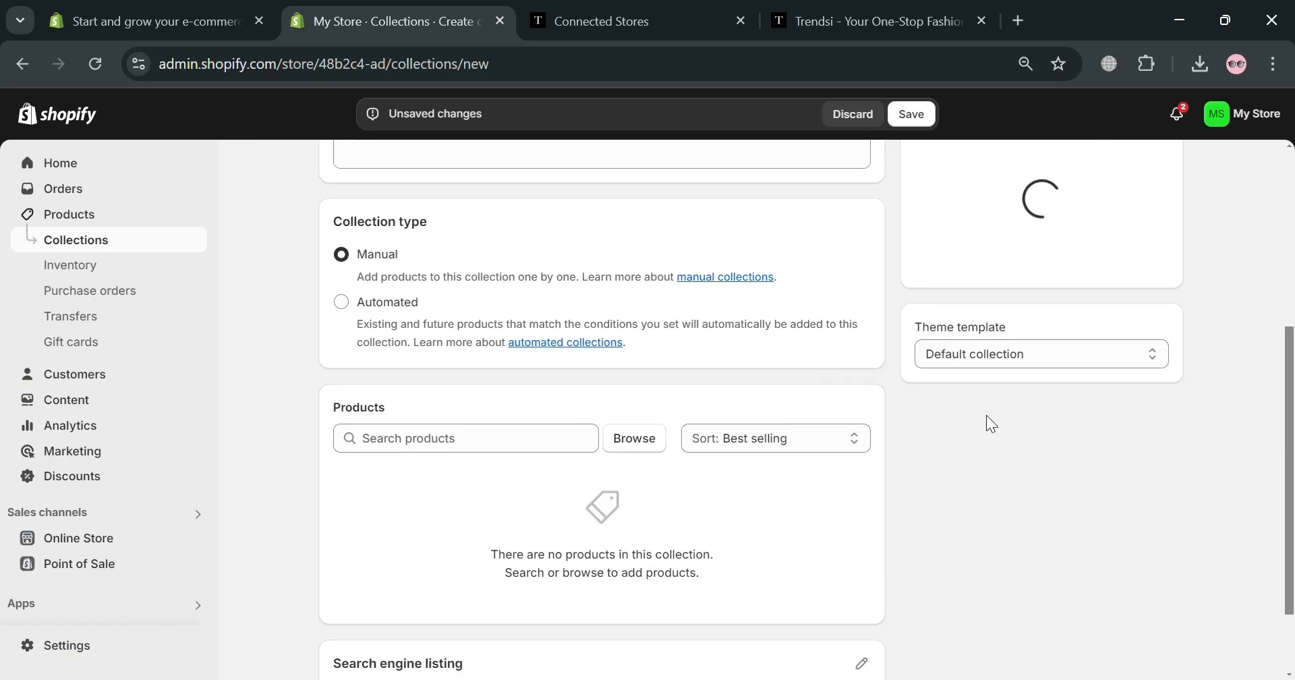
pyautogui.scroll(6, 1072, 367)
pyautogui.scroll(-6, 1086, 381)
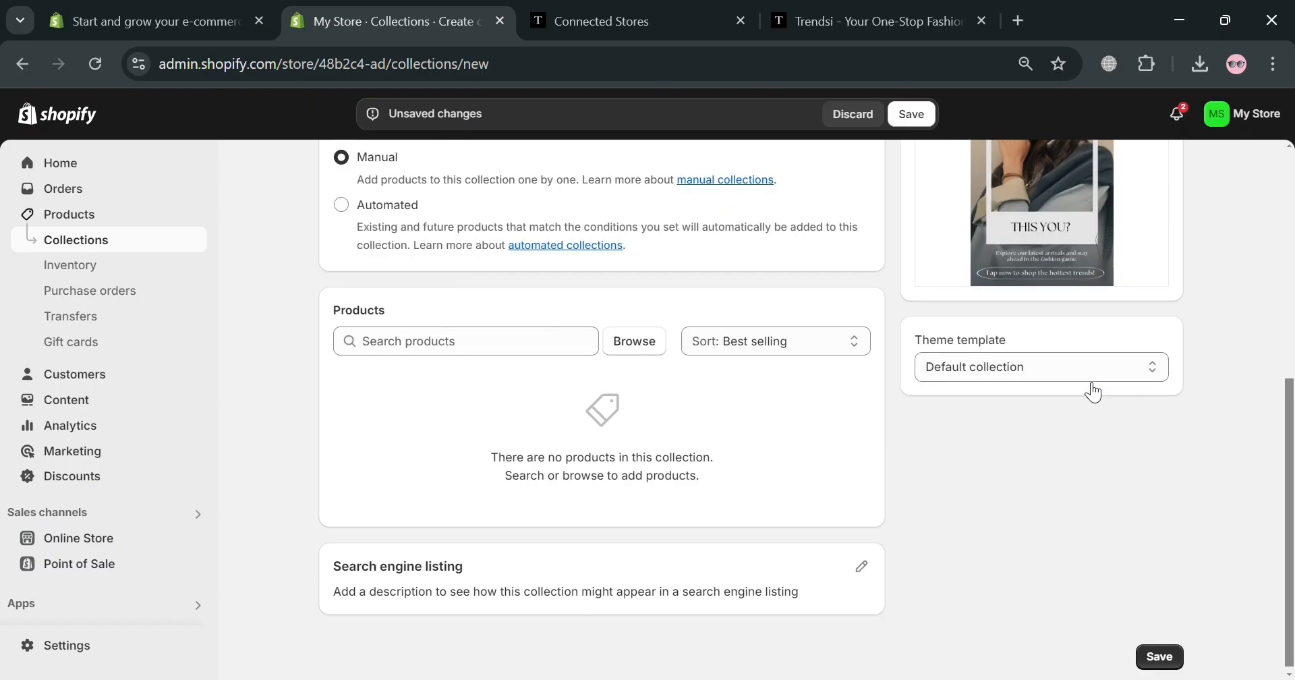
pyautogui.click(1159, 652)
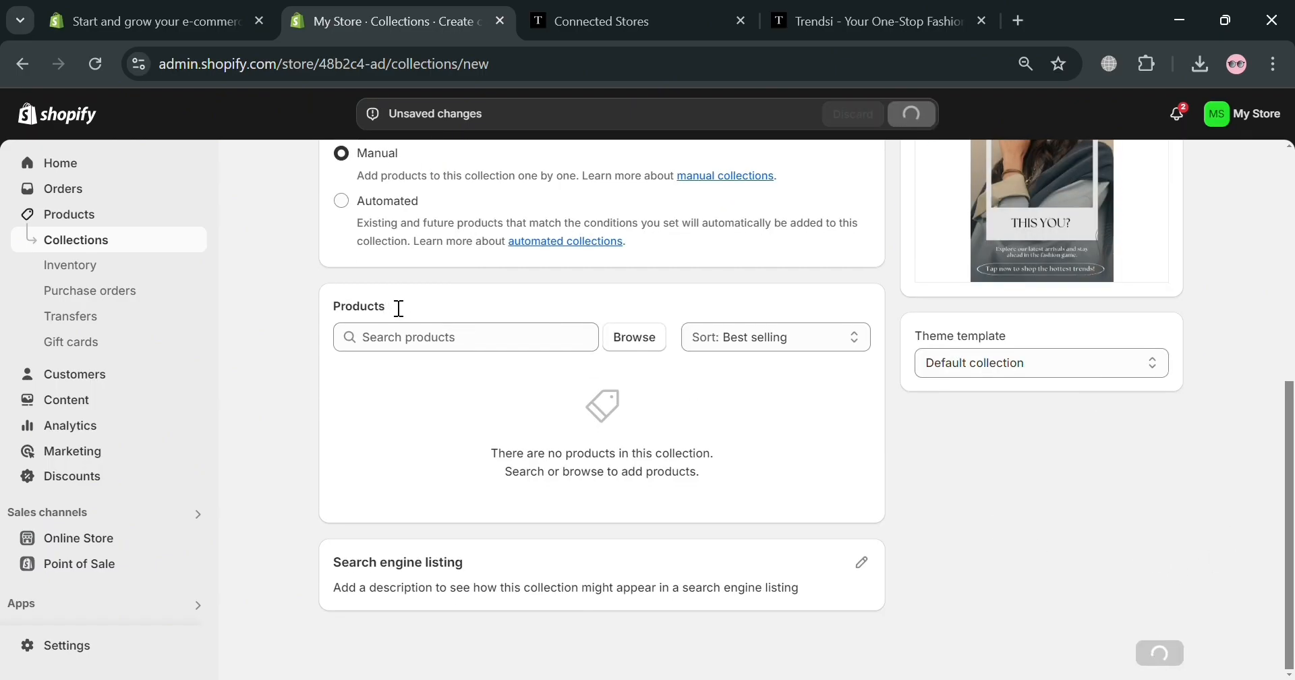
pyautogui.scroll(5, 1002, 286)
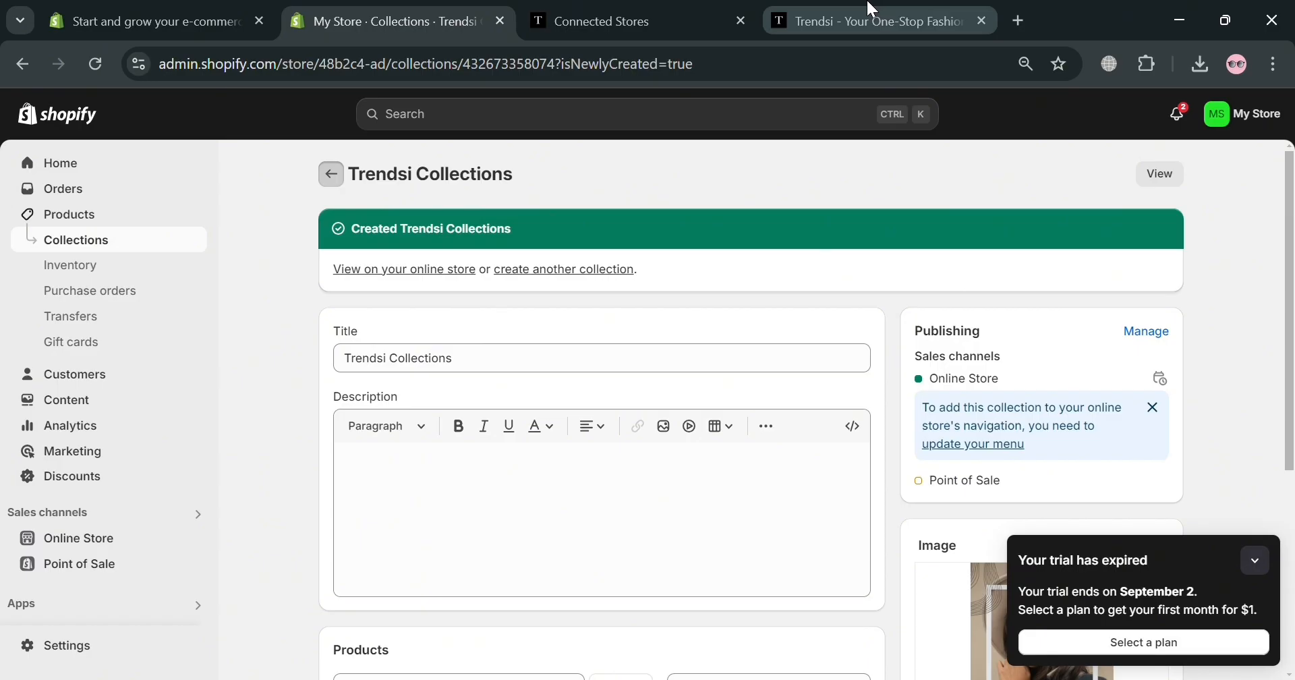
pyautogui.click(116, 218)
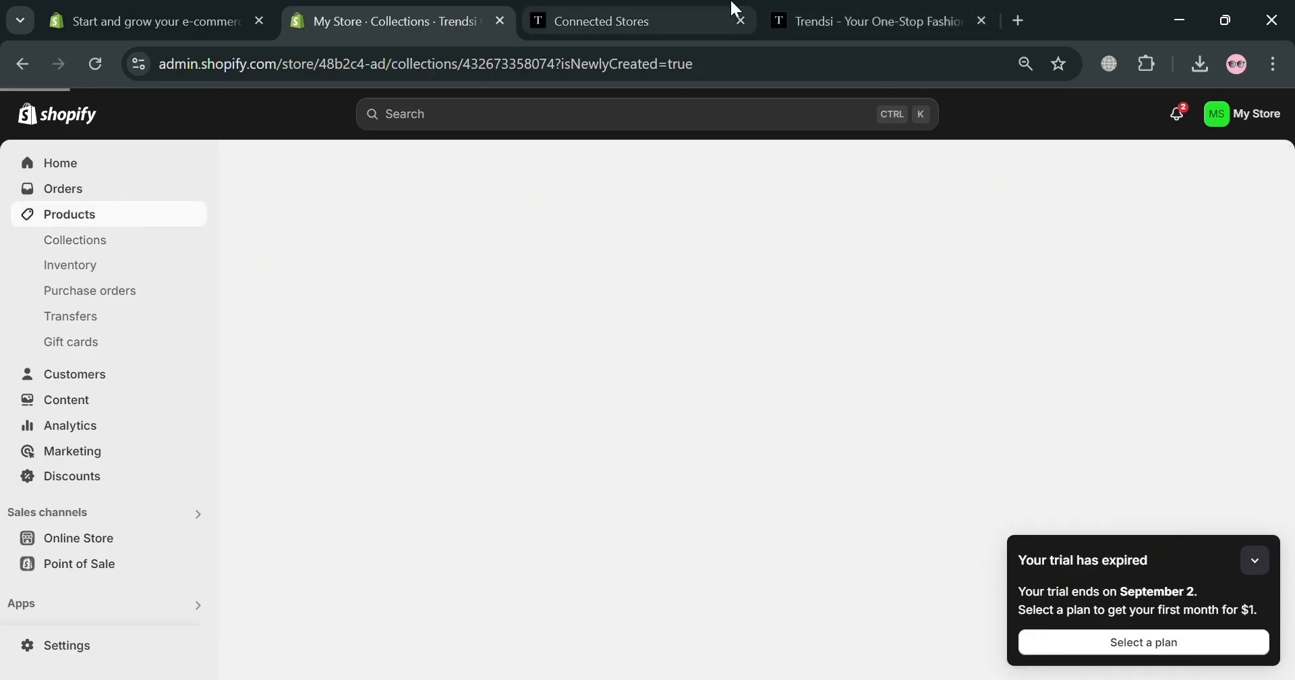
pyautogui.click(892, 9)
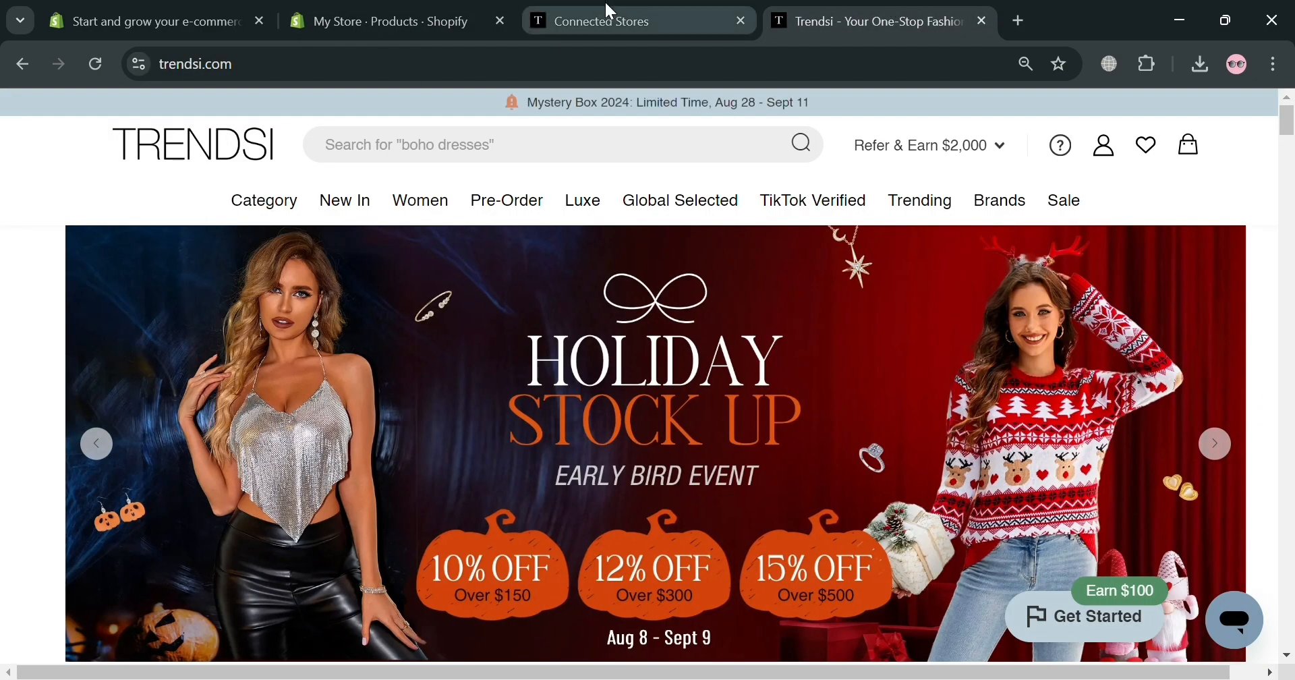
# Add the Shopify Collections set to My Store, targeting the Trendsi Collections collection
pyautogui.click(1148, 149)
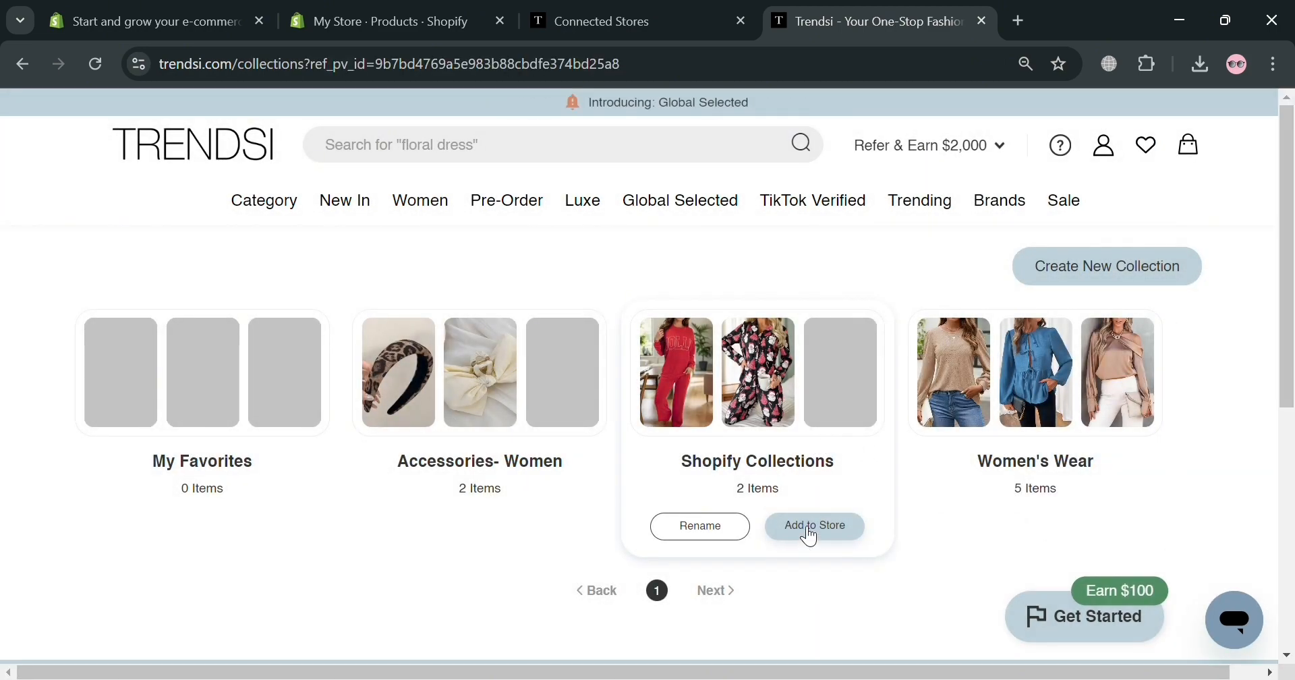
pyautogui.click(807, 530)
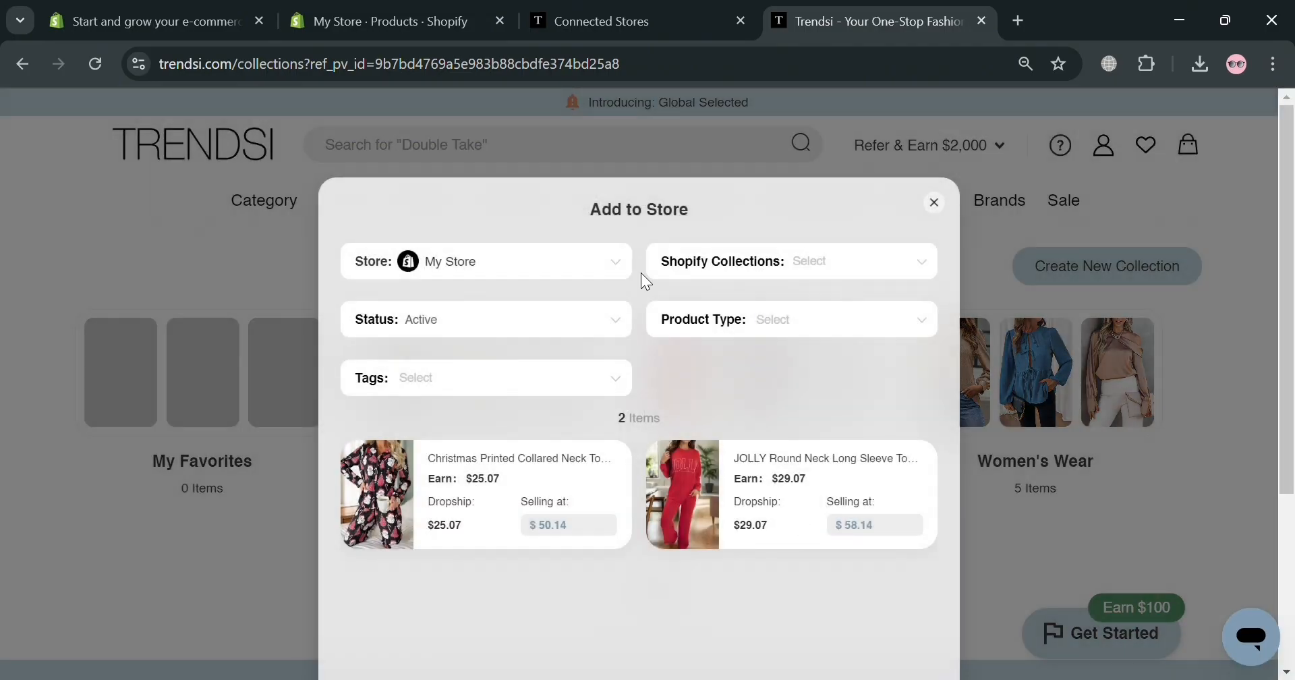
pyautogui.click(497, 270)
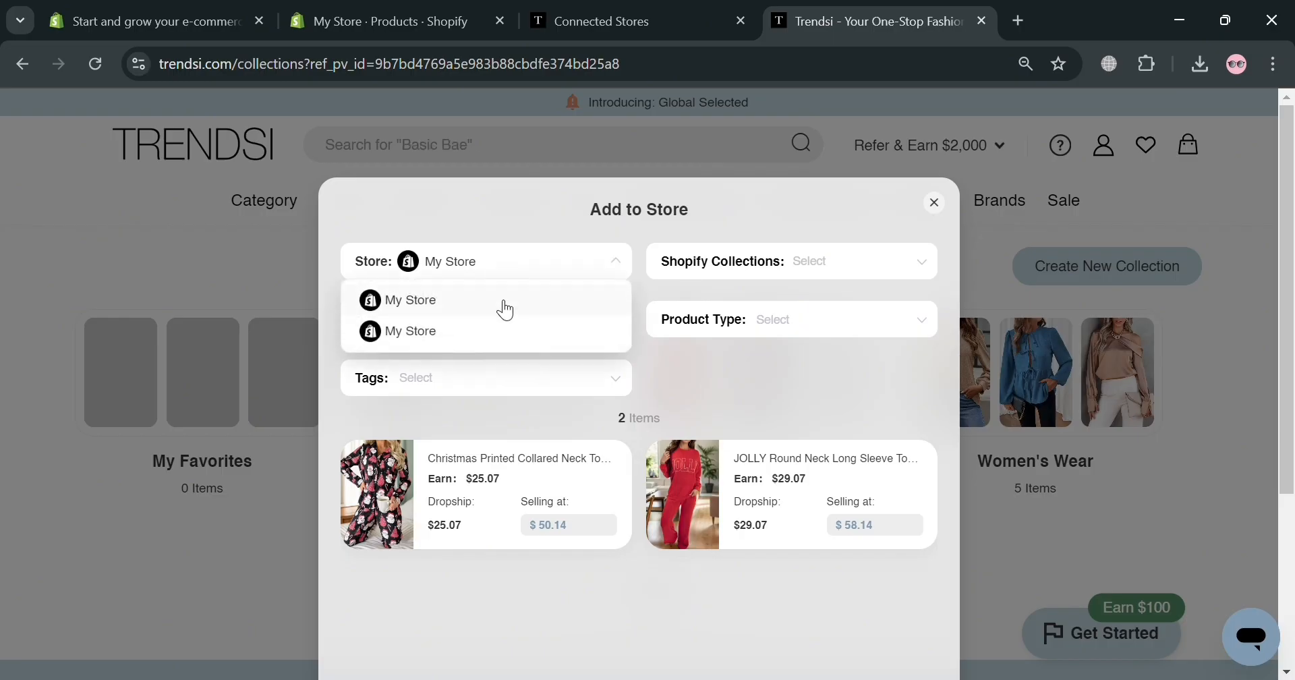
pyautogui.click(503, 303)
pyautogui.click(876, 275)
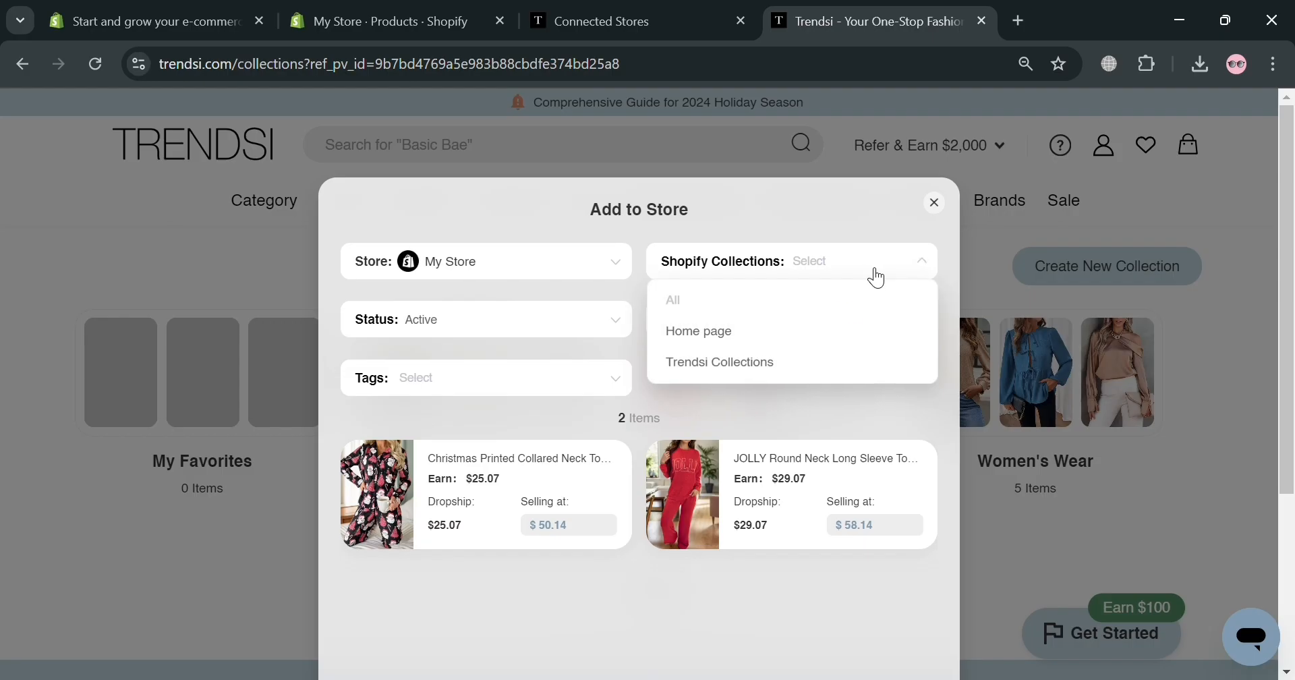
pyautogui.click(779, 363)
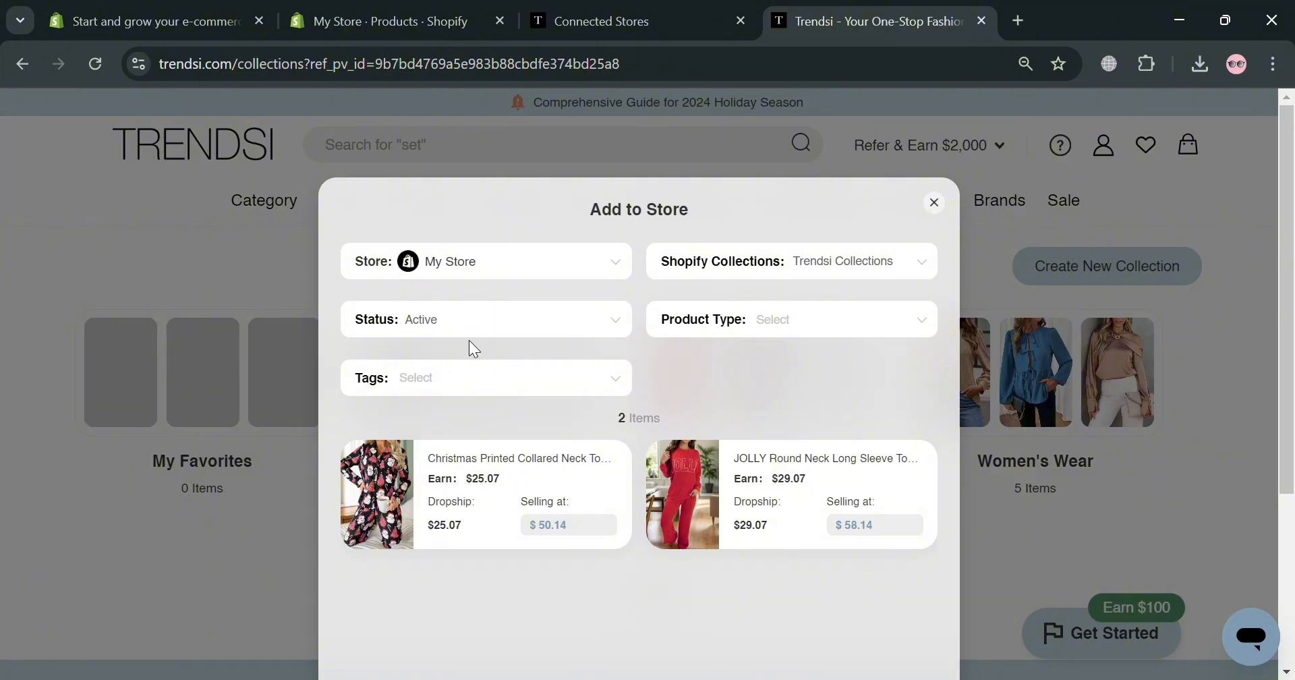
# Tag the products 'Womens', push both lounge sets to the store, and view them on Shopify
pyautogui.click(491, 379)
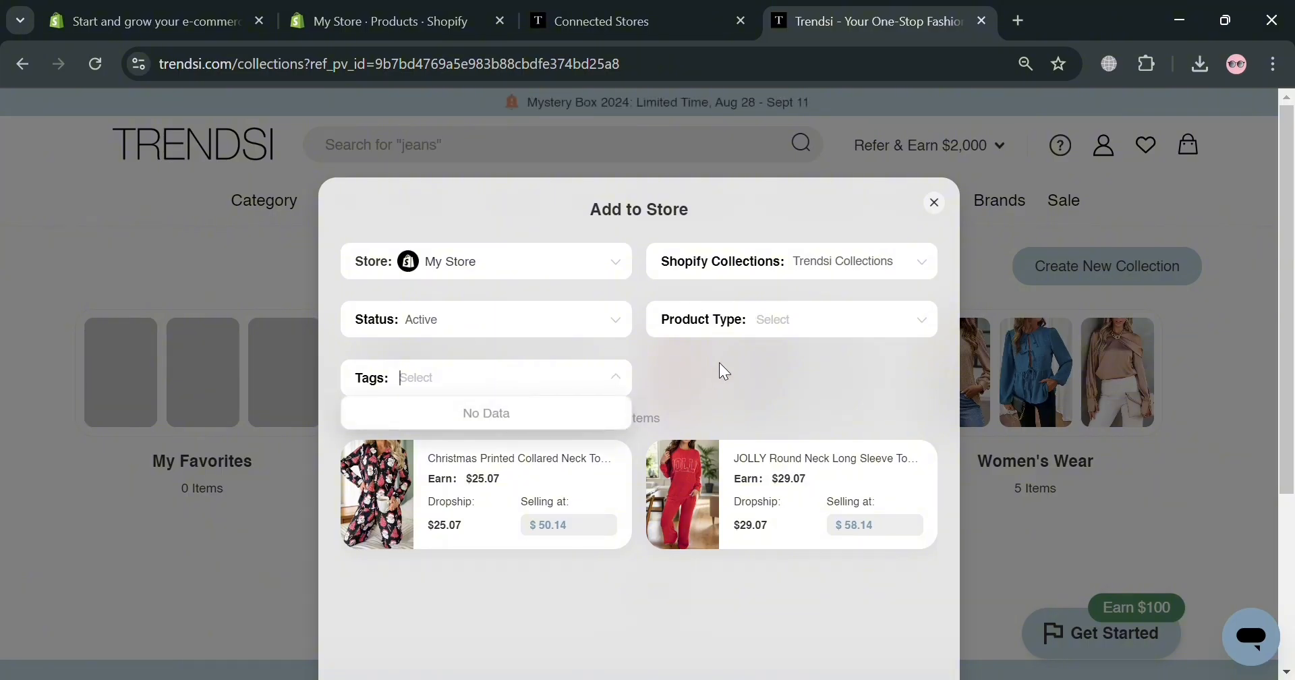
pyautogui.write('W')
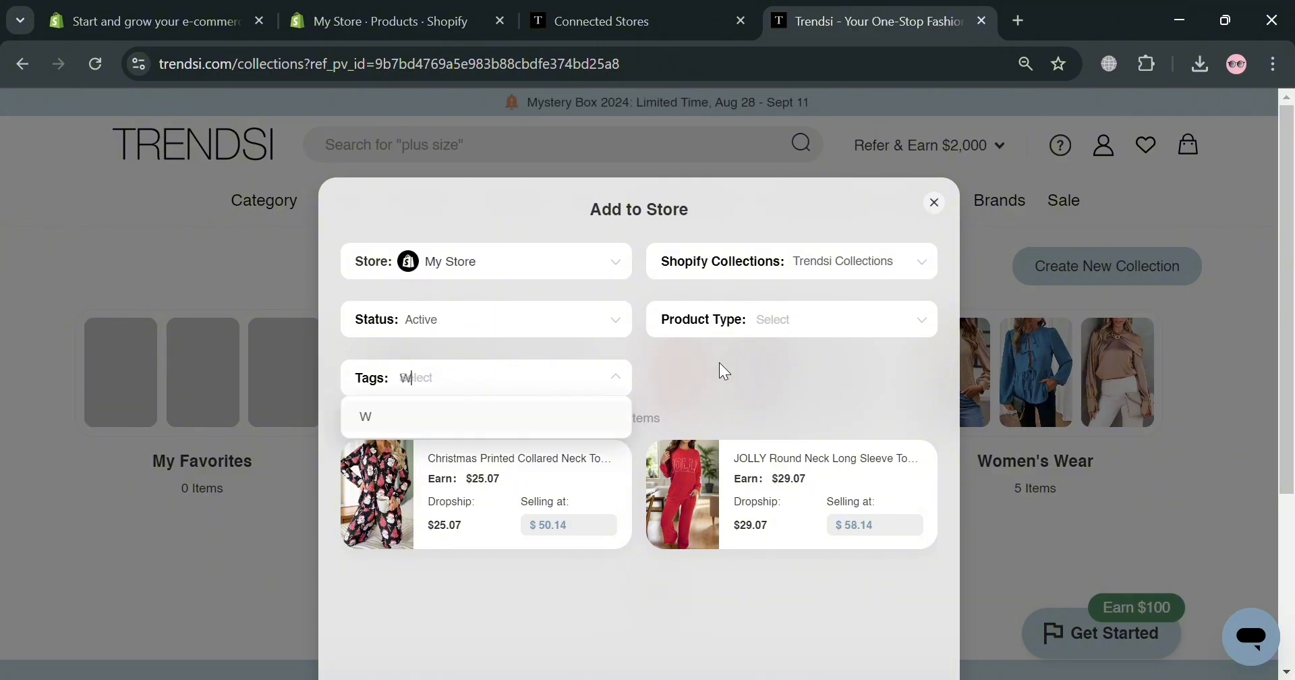
pyautogui.write('omens')
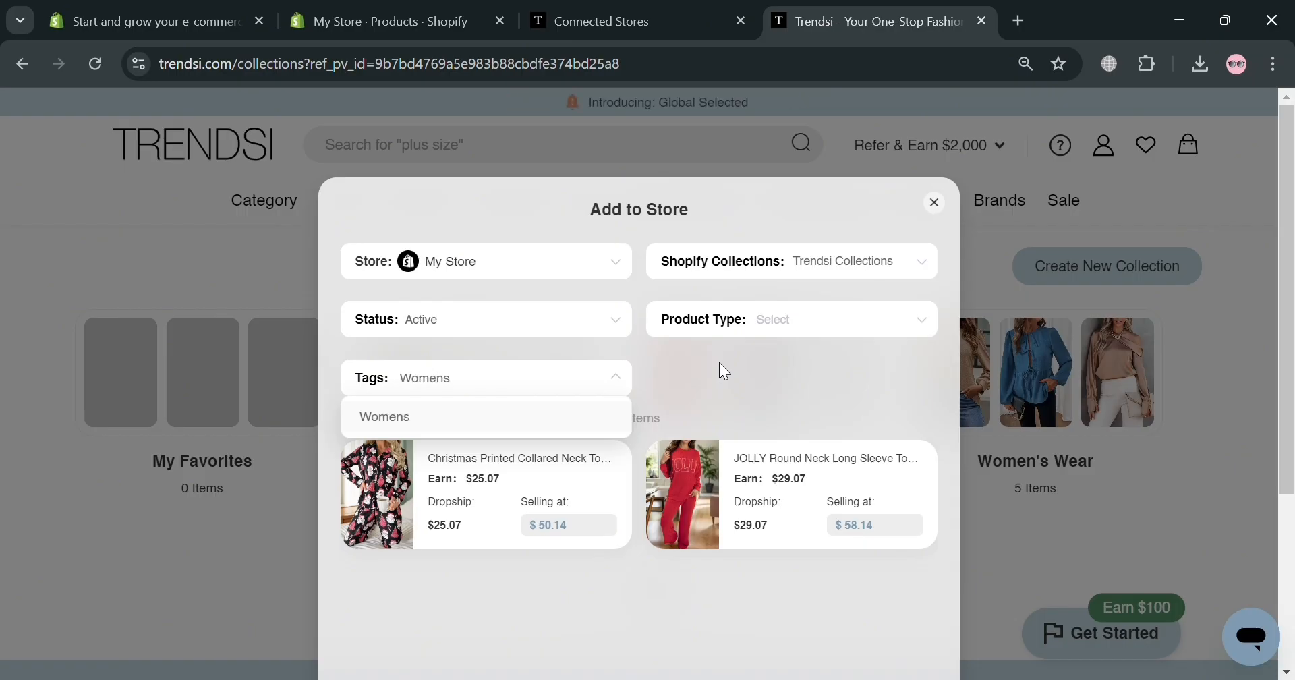
pyautogui.press('Return')
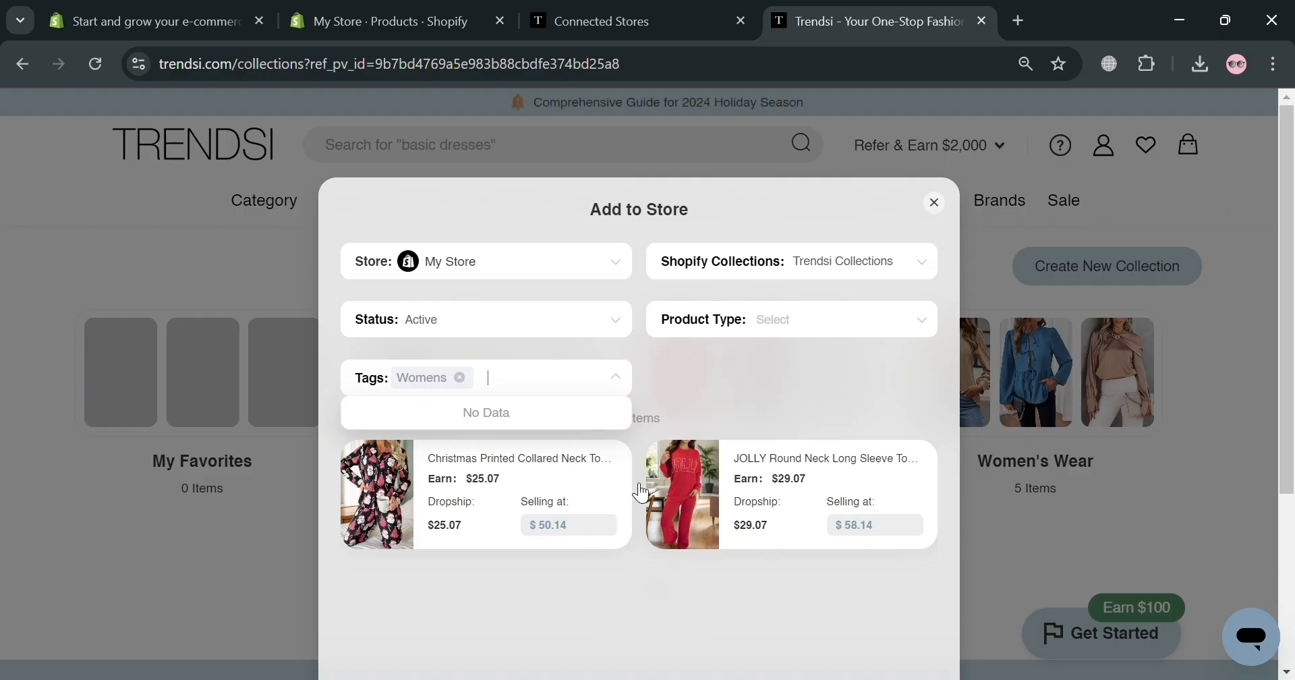
pyautogui.scroll(-4, 674, 499)
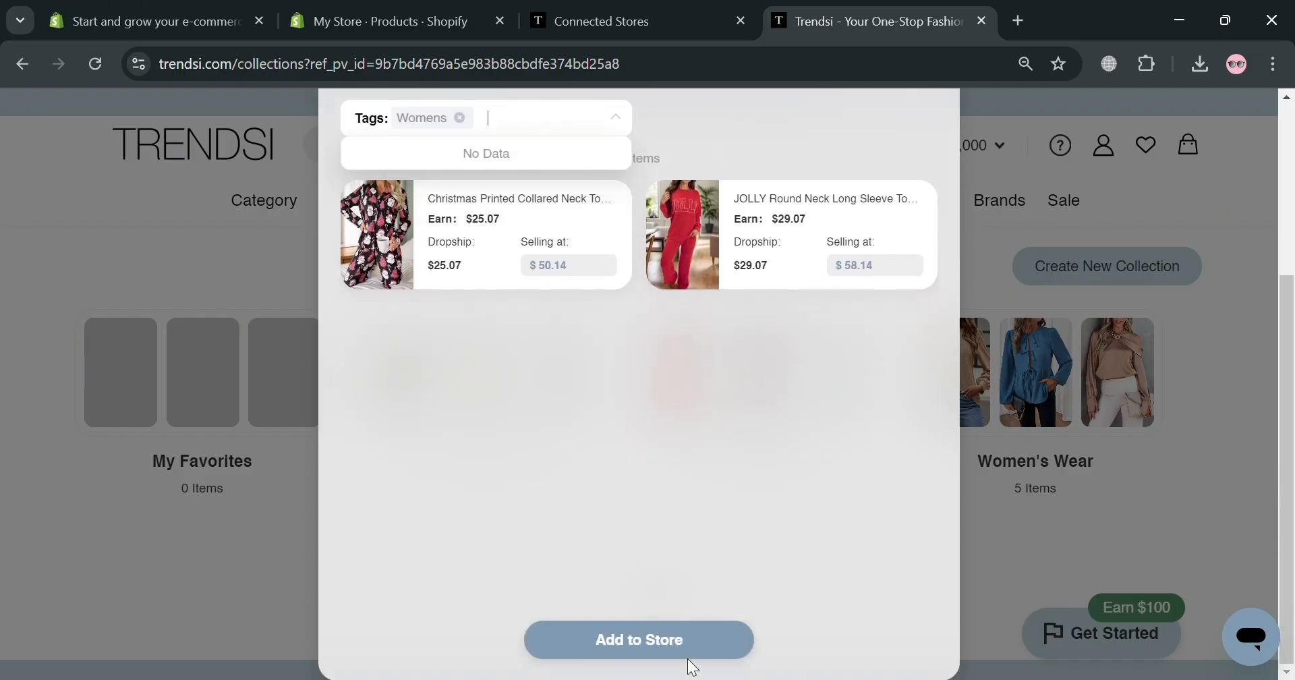
pyautogui.scroll(4, 744, 541)
pyautogui.click(828, 316)
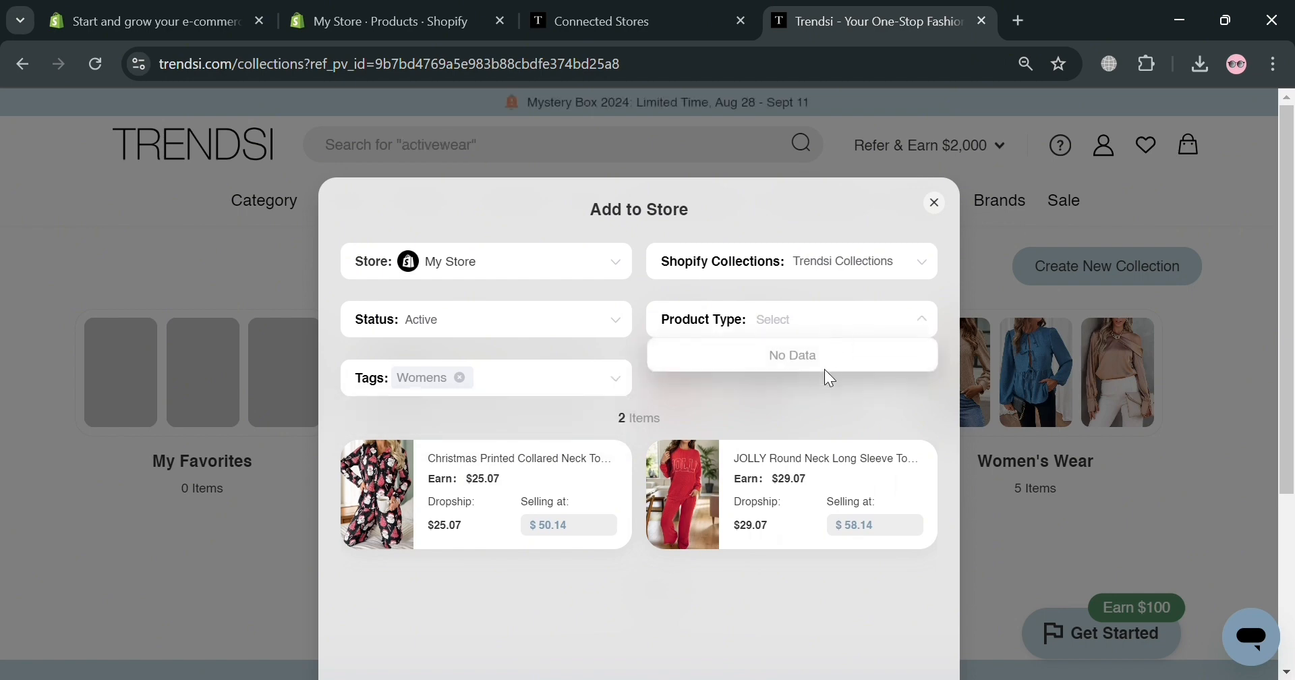
pyautogui.click(819, 391)
pyautogui.scroll(-4, 742, 445)
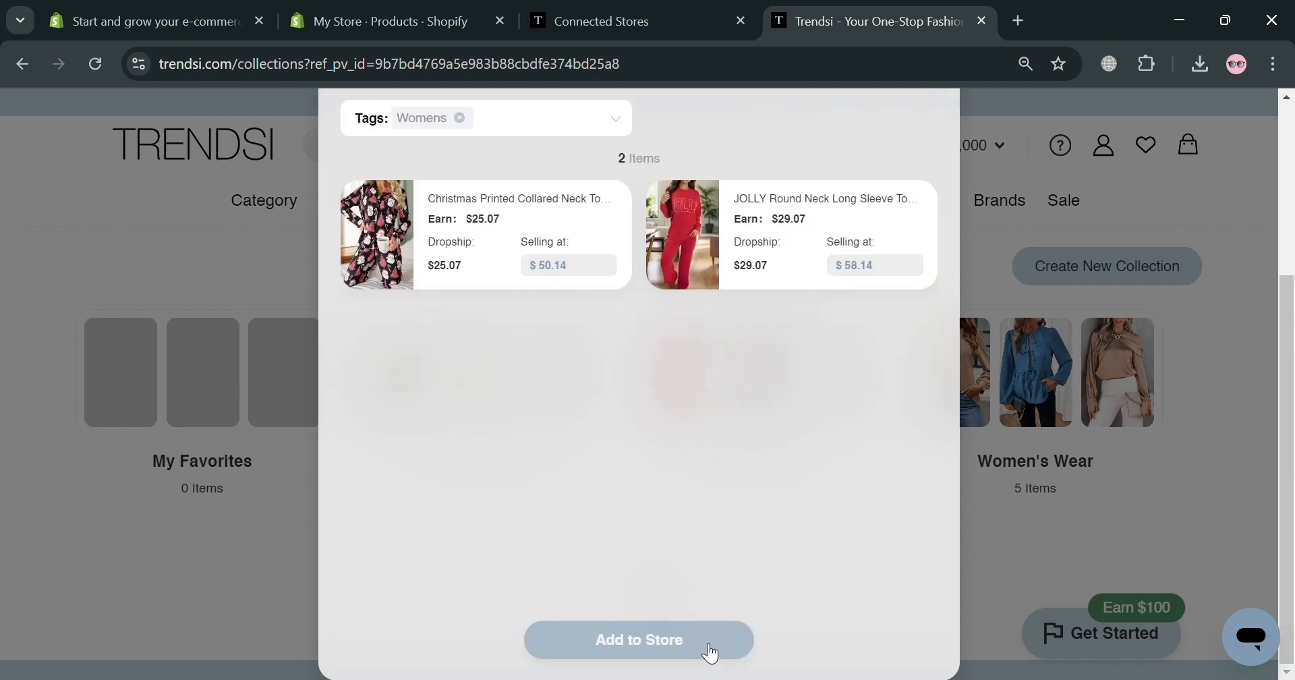
pyautogui.click(709, 652)
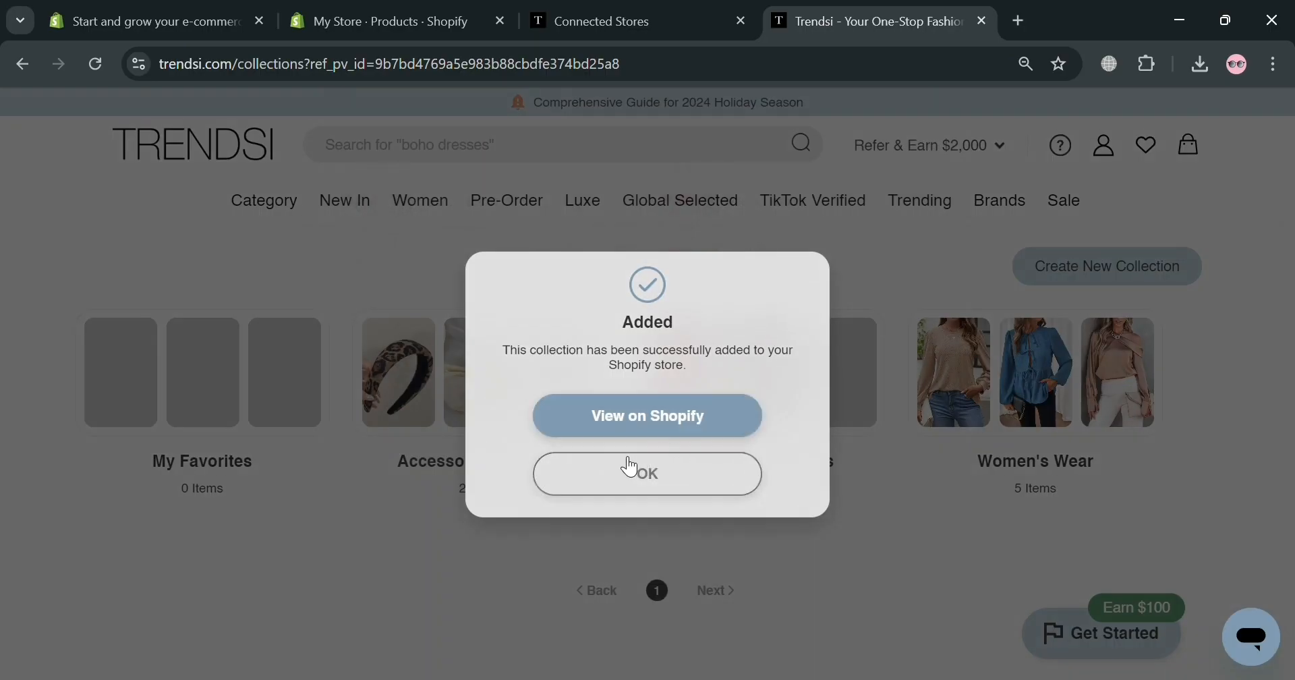
pyautogui.click(642, 424)
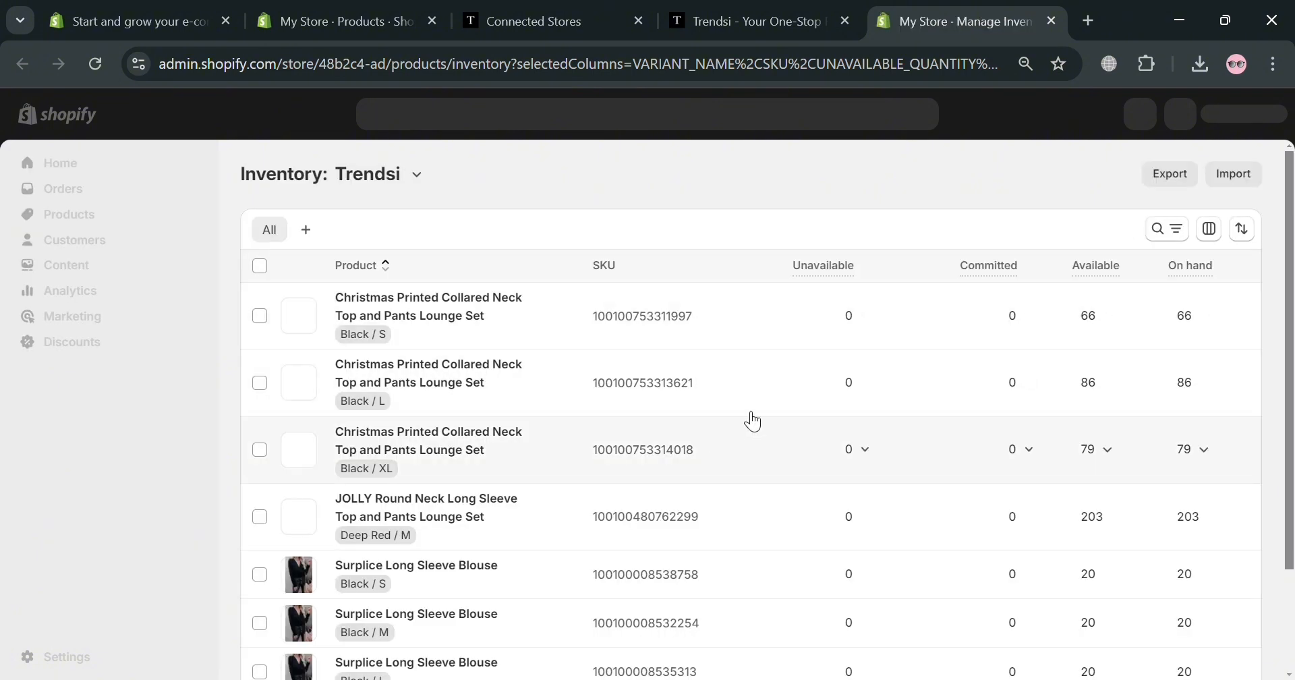
# Select and clear the eight Trendsi inventory rows, then open the Christmas Printed Collared Neck Top and Pants Lounge Set
pyautogui.scroll(-2, 563, 526)
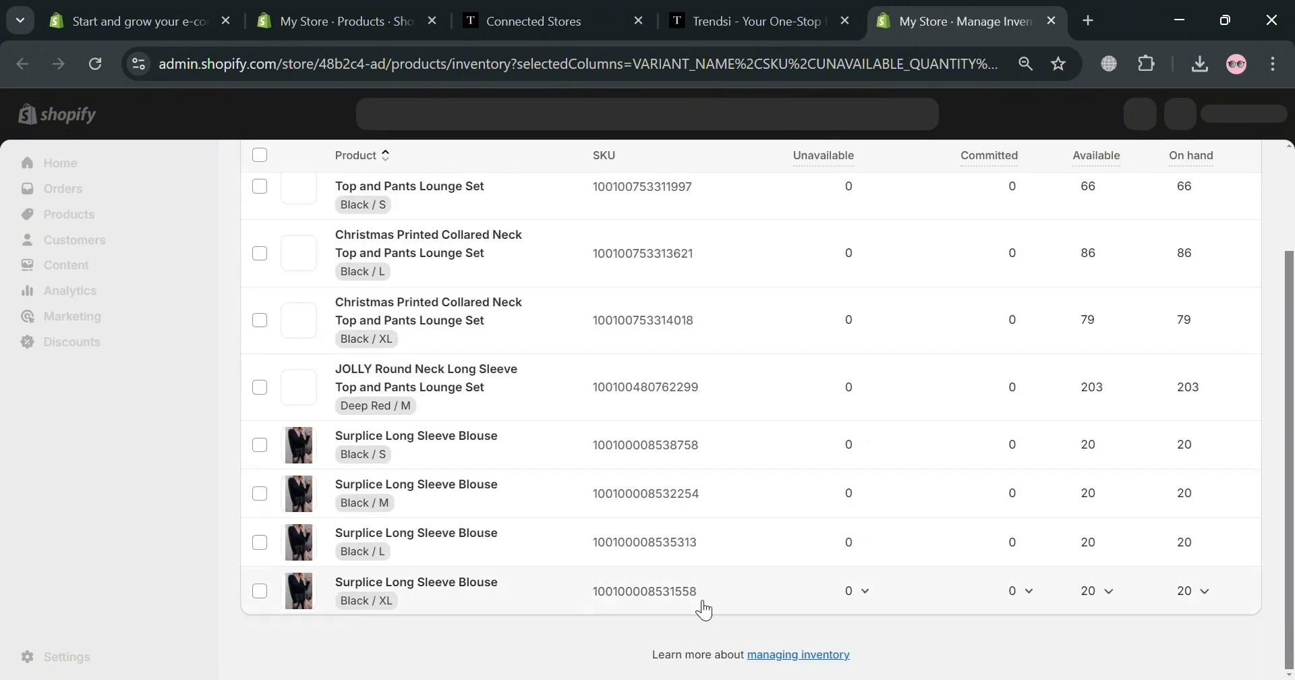
pyautogui.scroll(3, 864, 587)
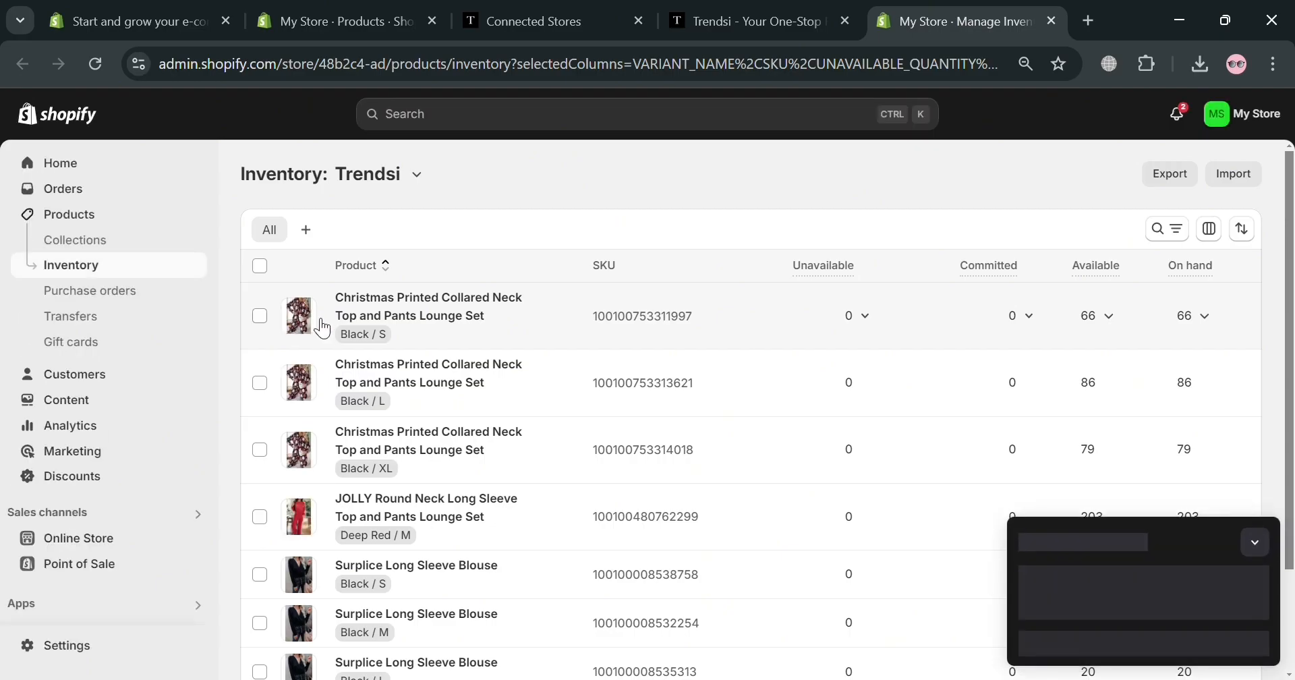
pyautogui.click(260, 266)
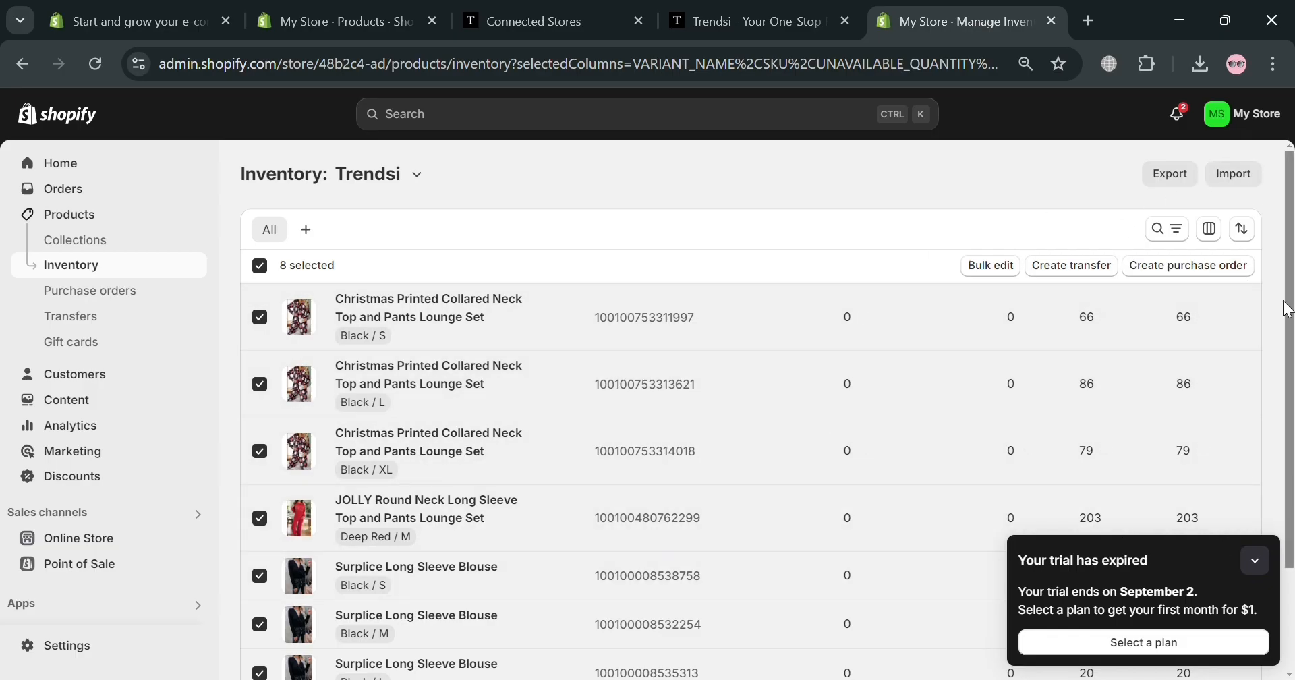
pyautogui.scroll(-2, 1191, 341)
pyautogui.scroll(2, 1075, 370)
pyautogui.click(260, 265)
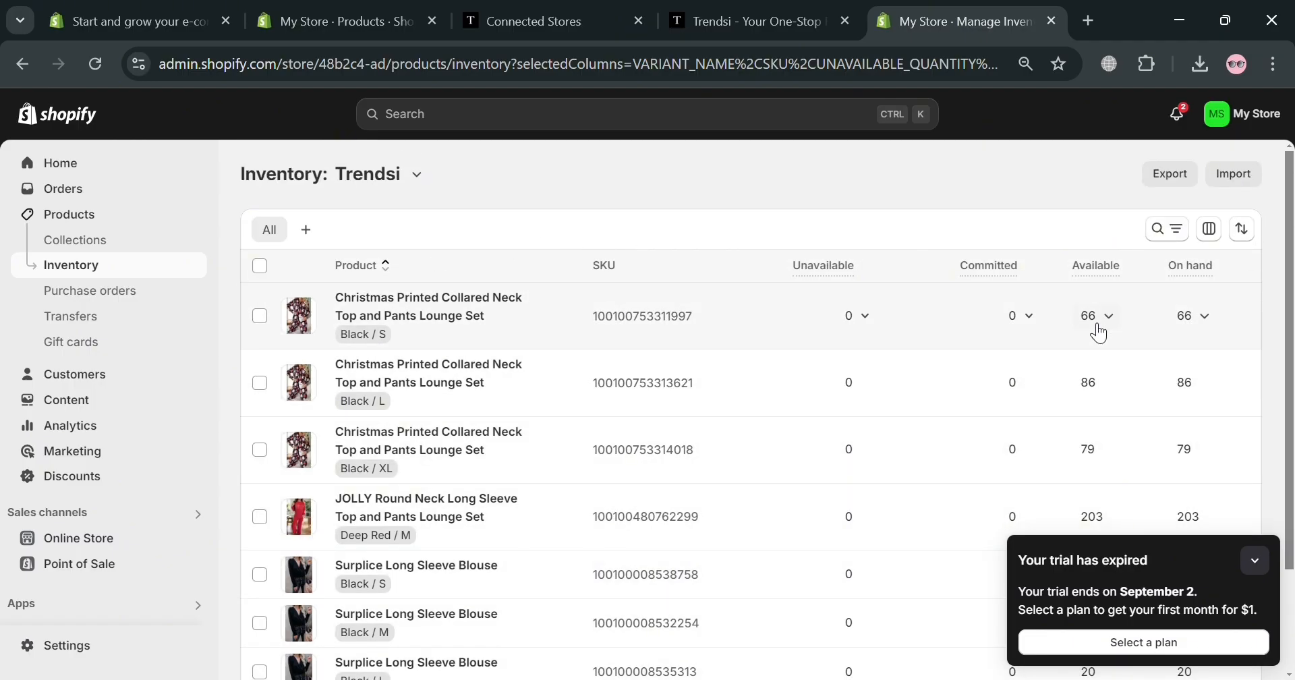
pyautogui.scroll(-2, 497, 434)
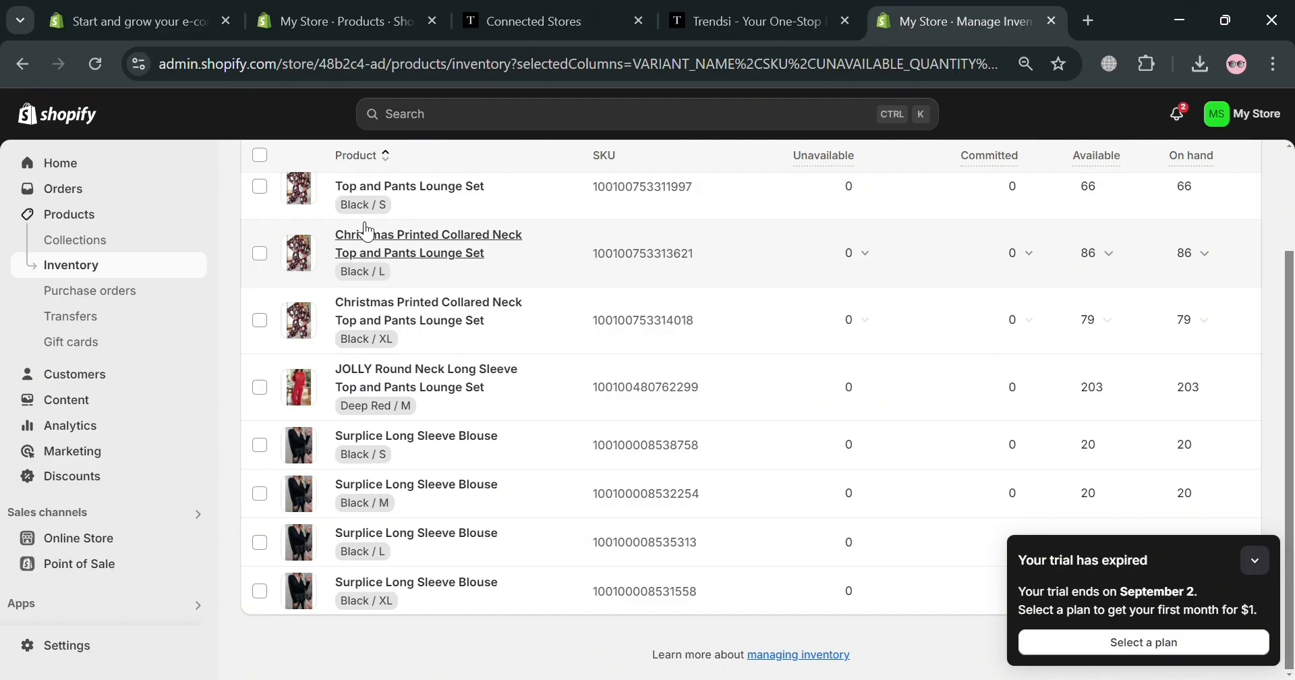
pyautogui.click(376, 186)
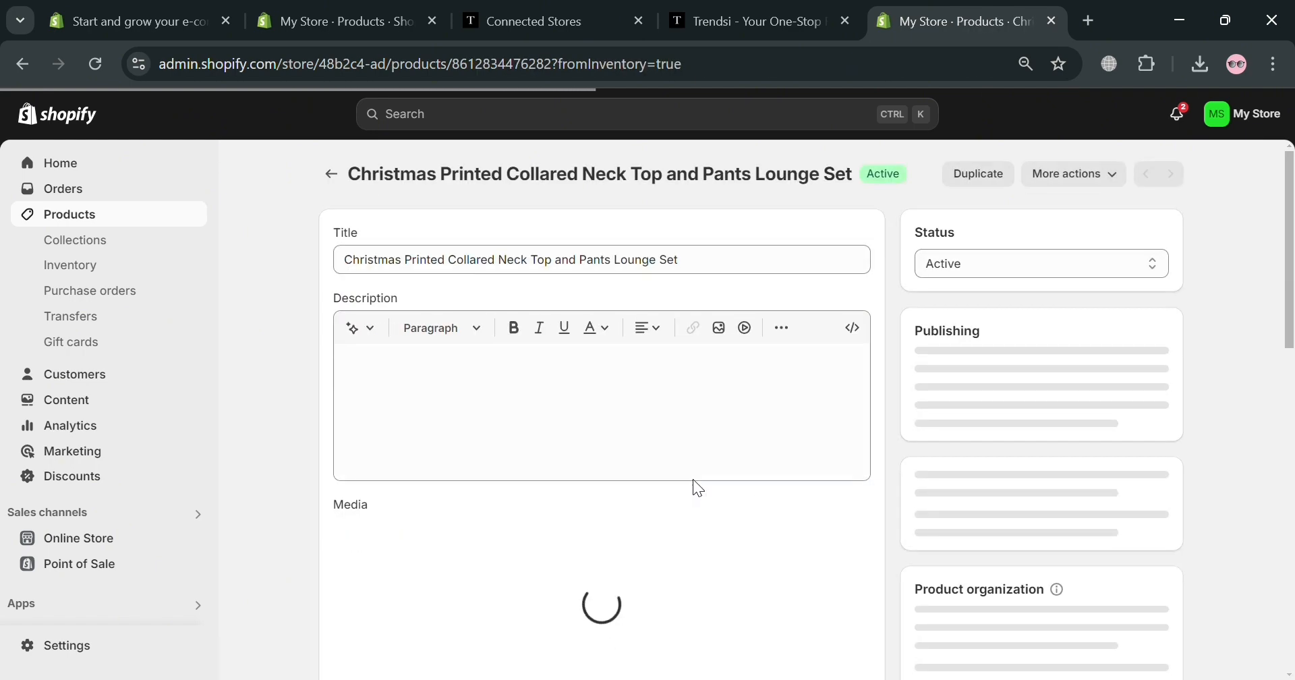
# Check the Christmas set's Trendsi Collections membership, tags and $50.14 variant price, then return to Inventory
pyautogui.scroll(-1, 566, 405)
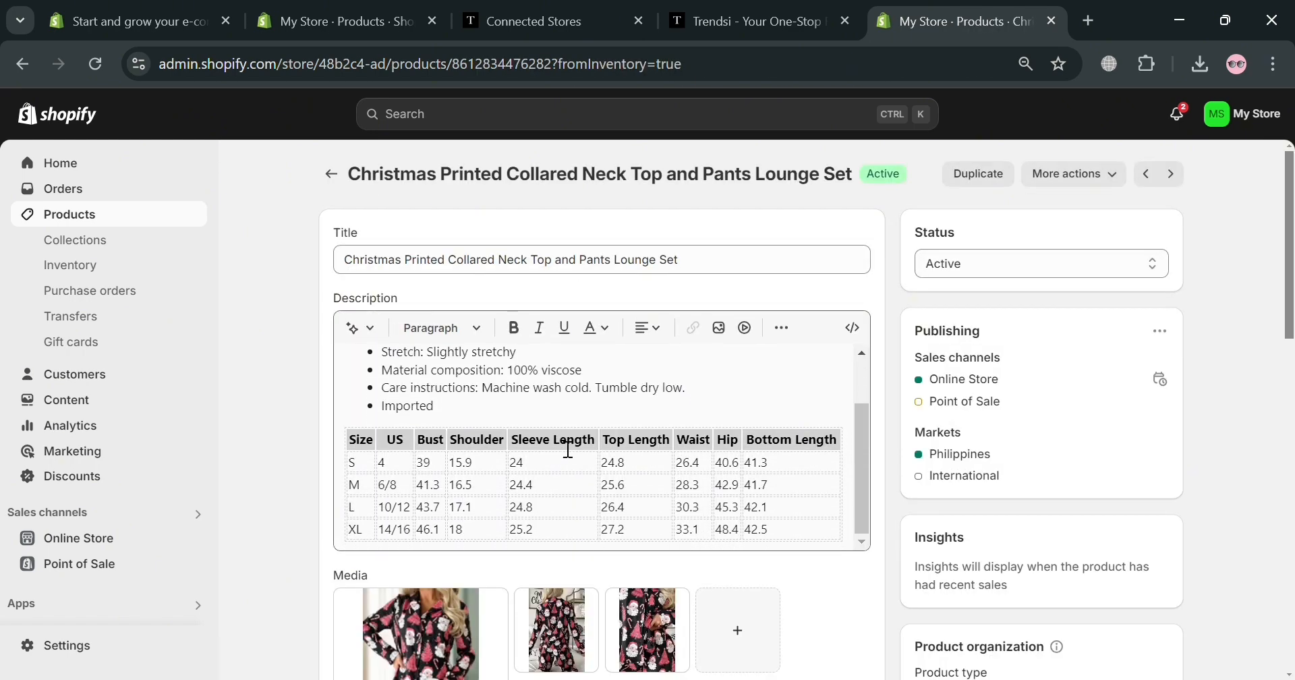
pyautogui.scroll(-3, 568, 449)
pyautogui.scroll(-3, 518, 435)
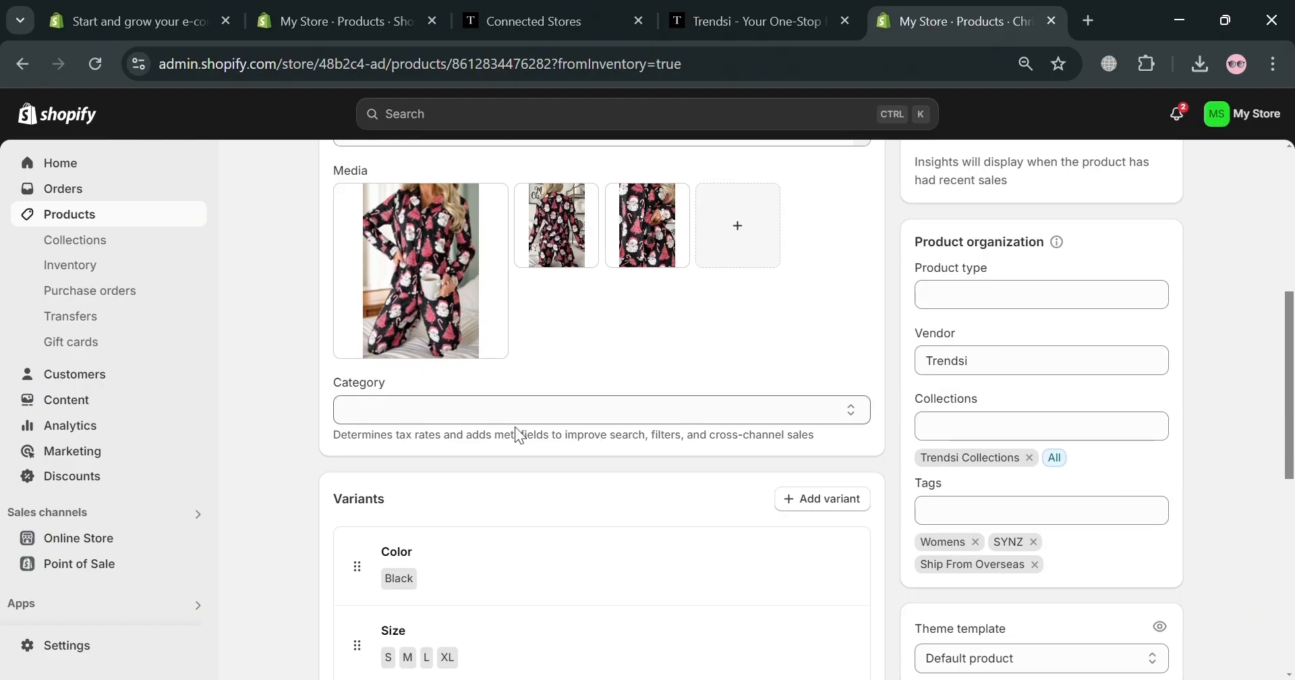
pyautogui.scroll(-3, 467, 378)
pyautogui.scroll(-3, 508, 543)
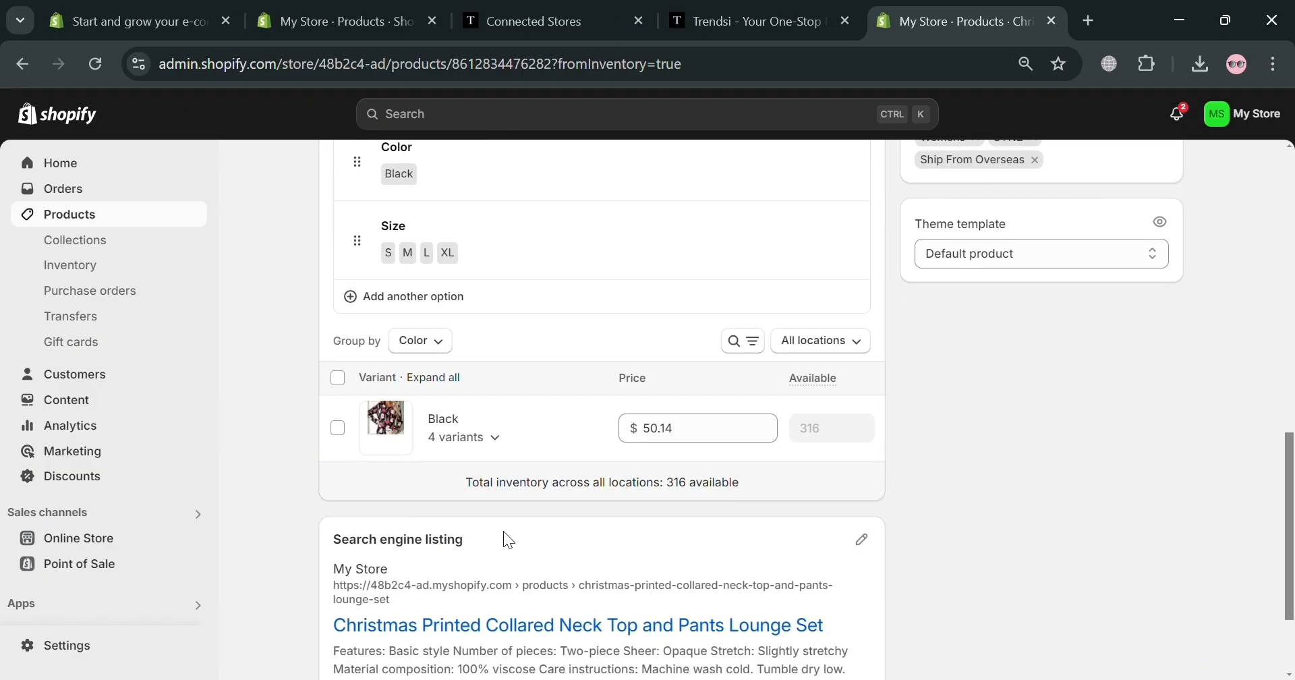
pyautogui.scroll(-2, 487, 462)
pyautogui.scroll(6, 586, 518)
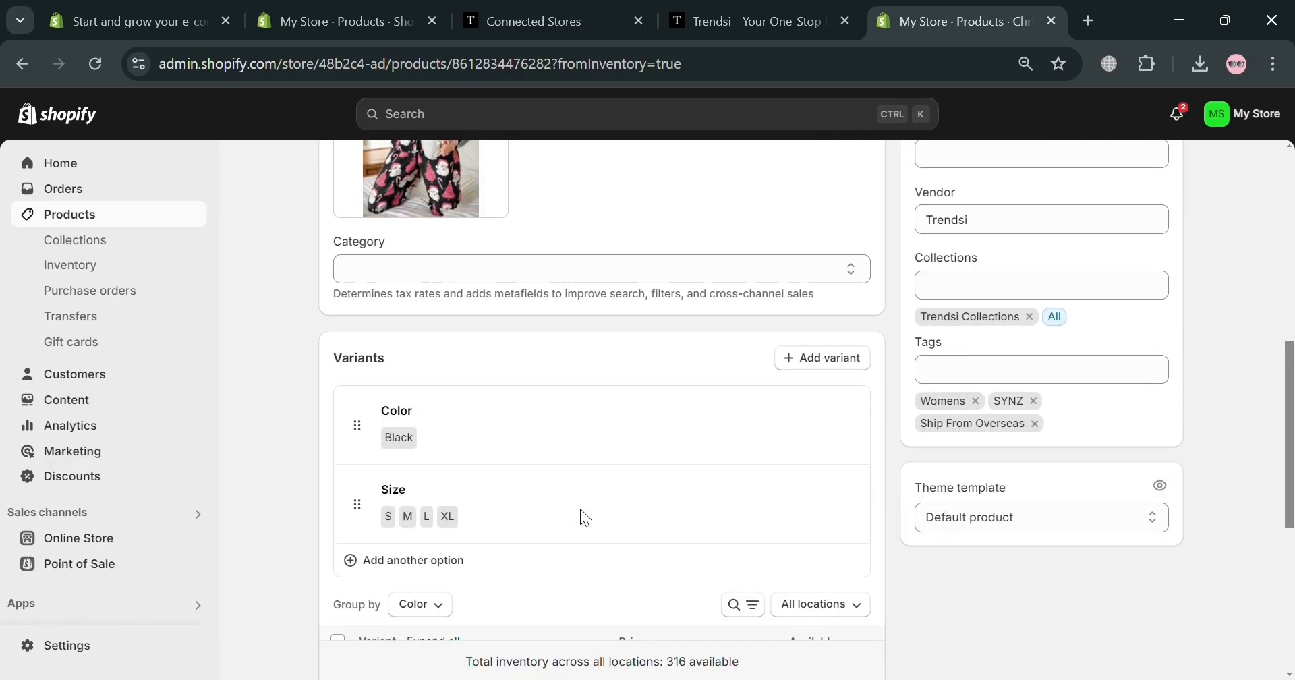
pyautogui.scroll(-3, 586, 518)
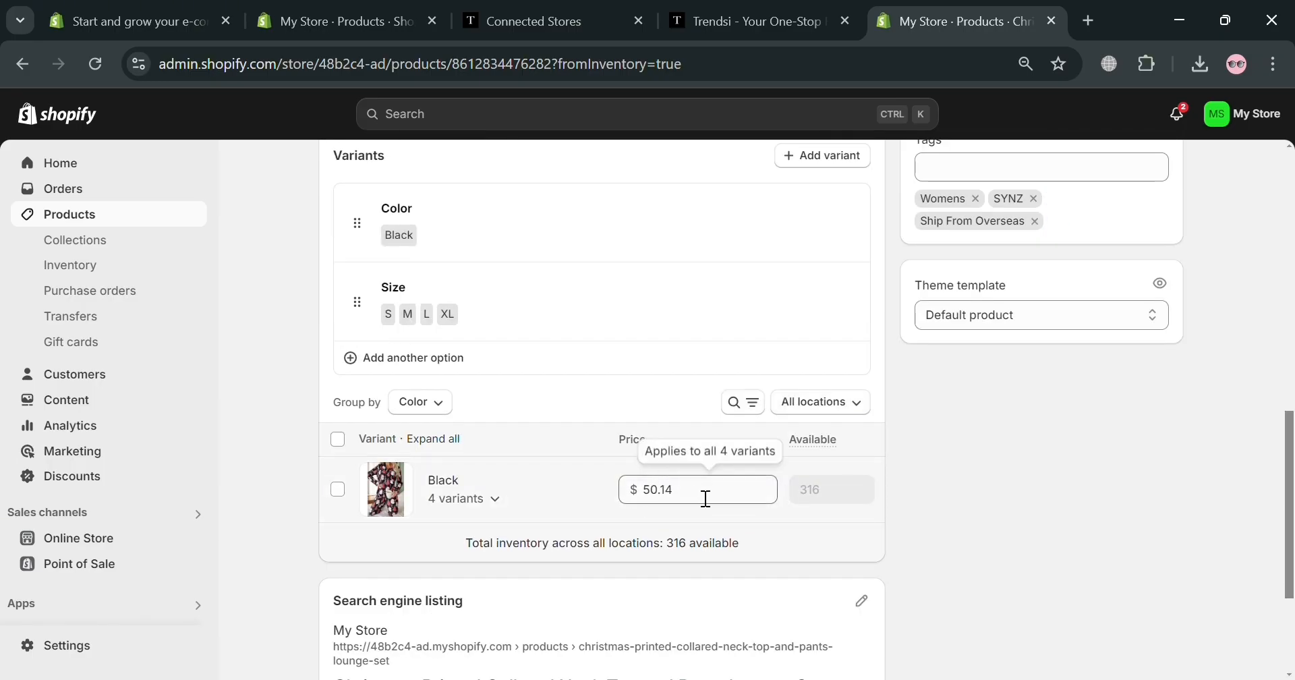
pyautogui.scroll(6, 1081, 411)
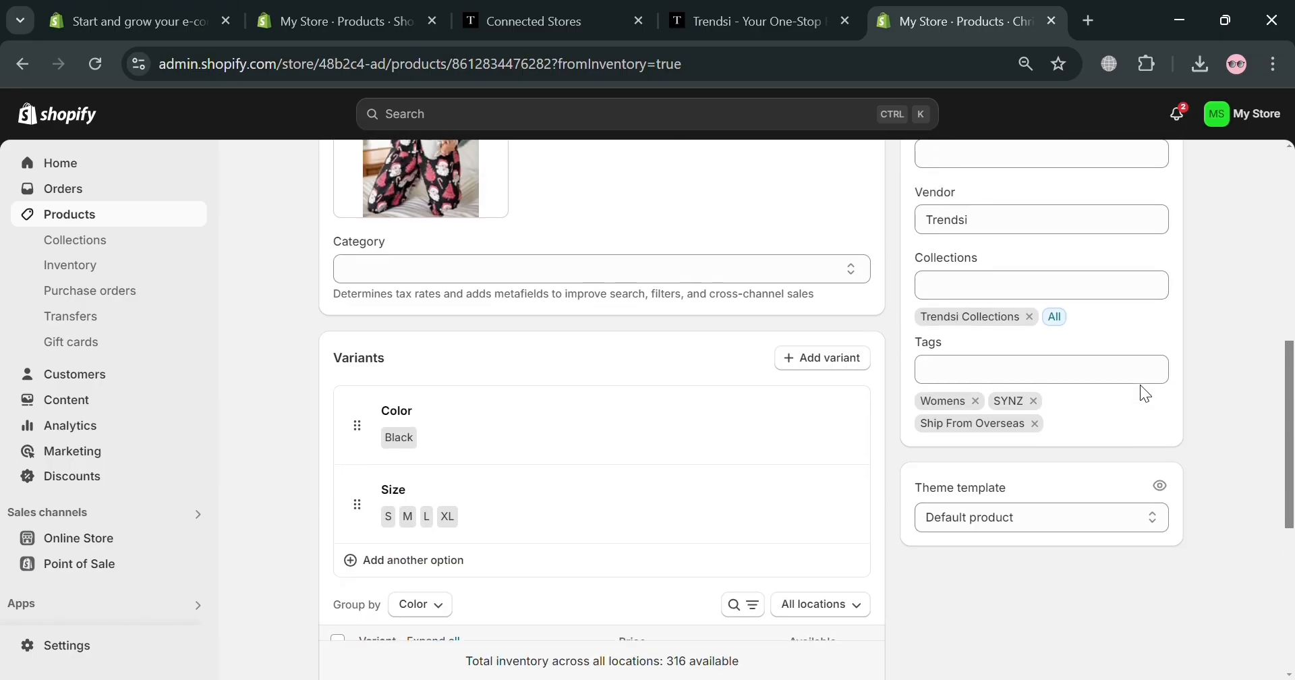
pyautogui.scroll(3, 905, 483)
pyautogui.scroll(-8, 847, 503)
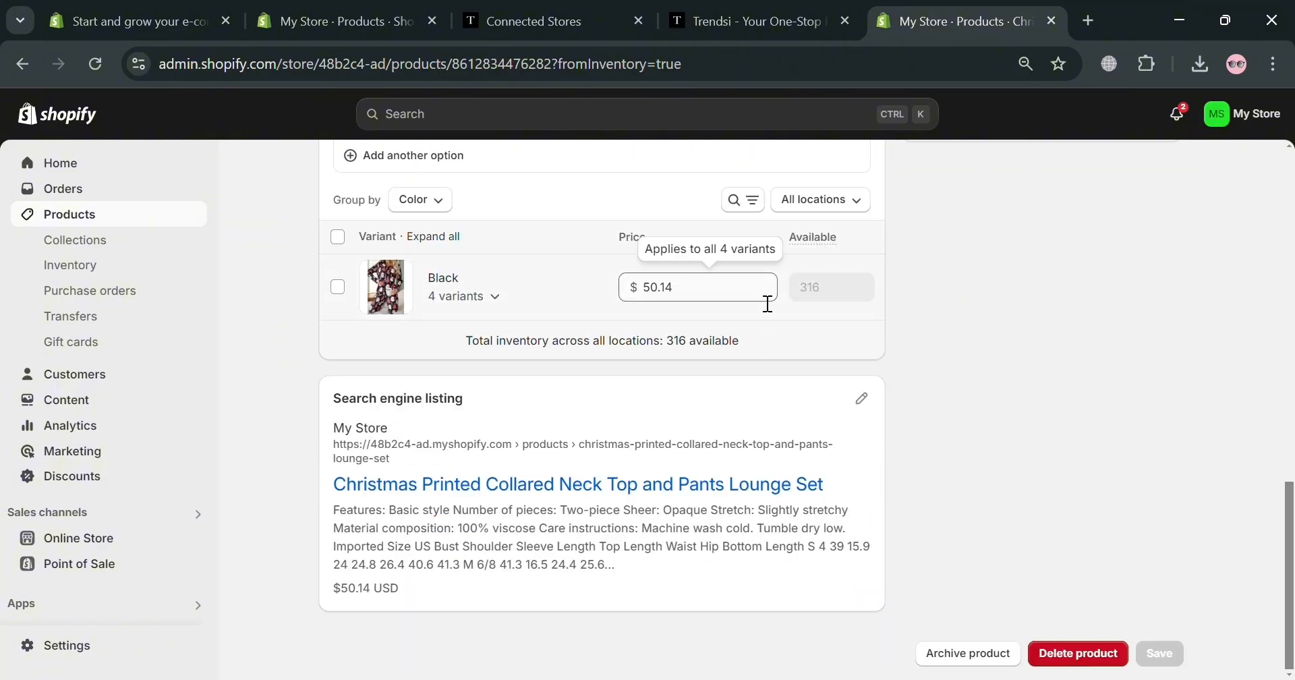
pyautogui.scroll(15, 709, 359)
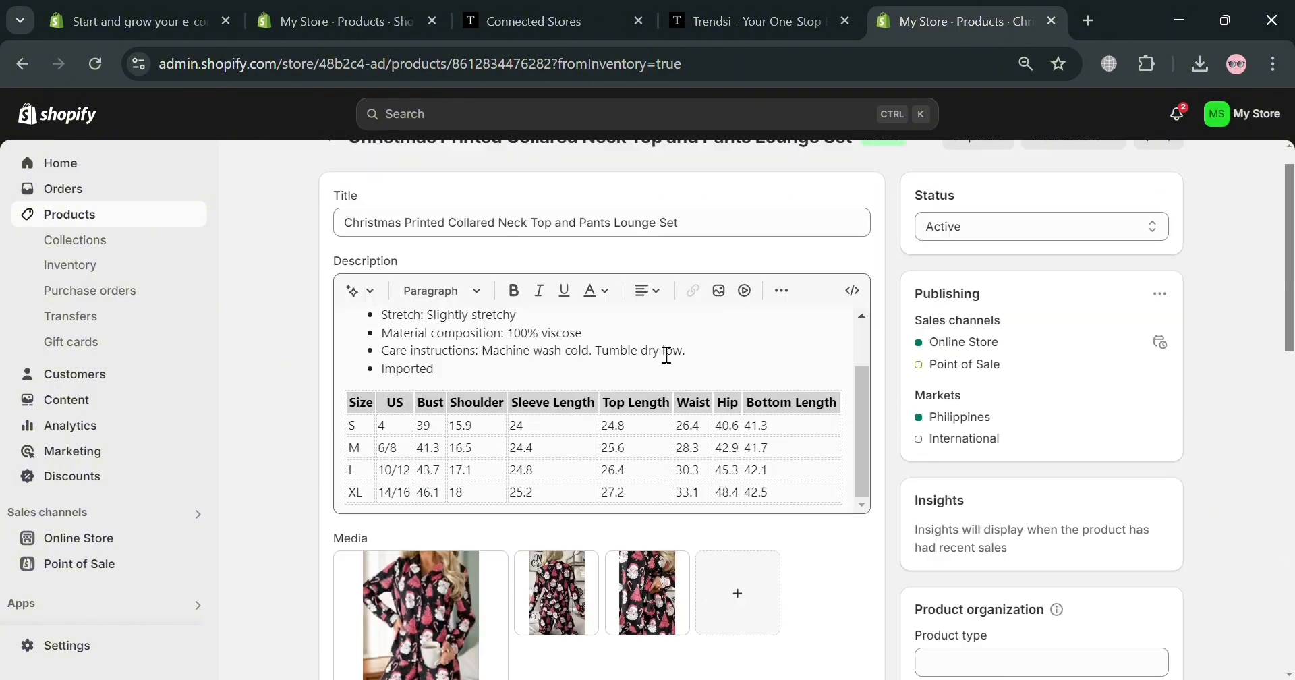
pyautogui.click(332, 177)
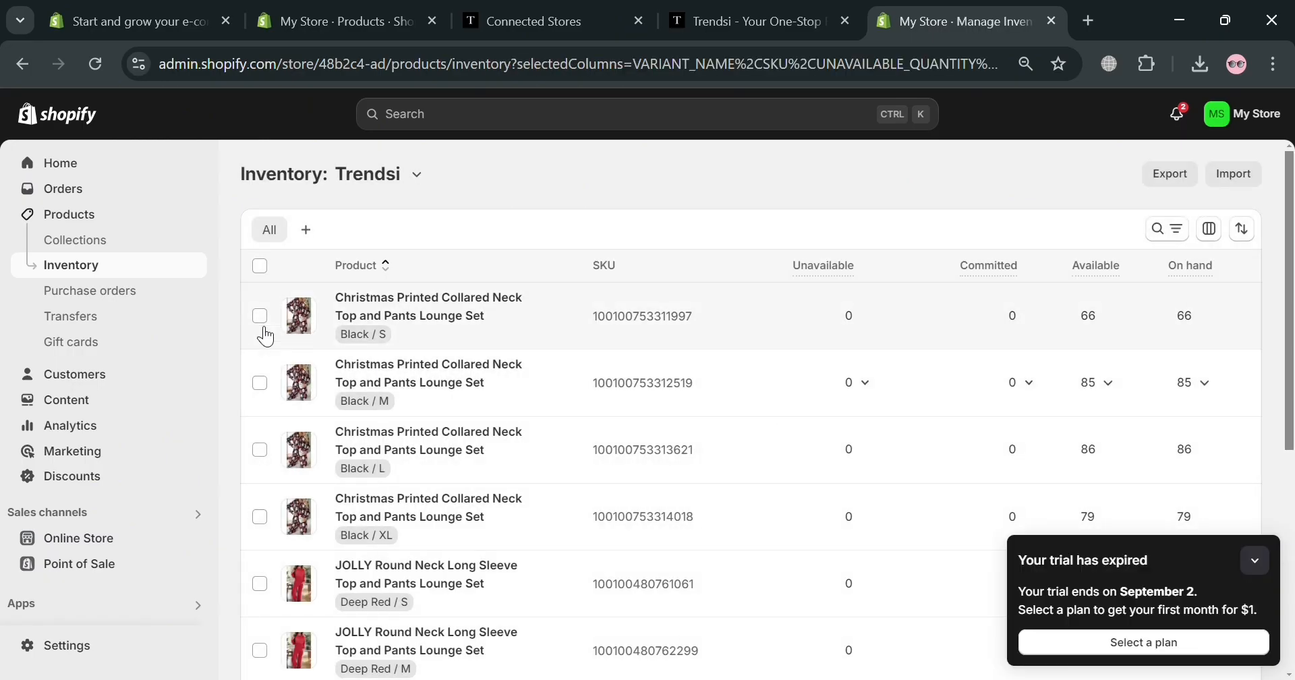
# Confirm Trendsi Collections lists both lounge sets, then view the Online Store in a new tab
pyautogui.click(116, 241)
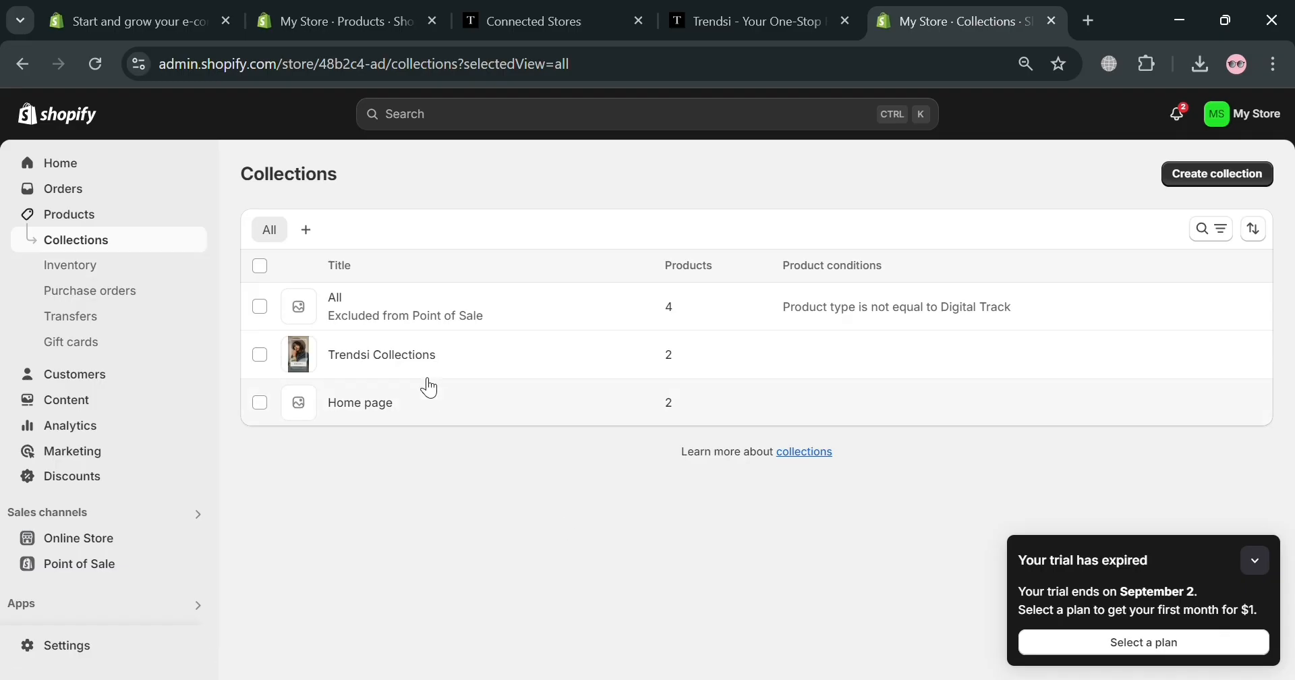
pyautogui.click(426, 368)
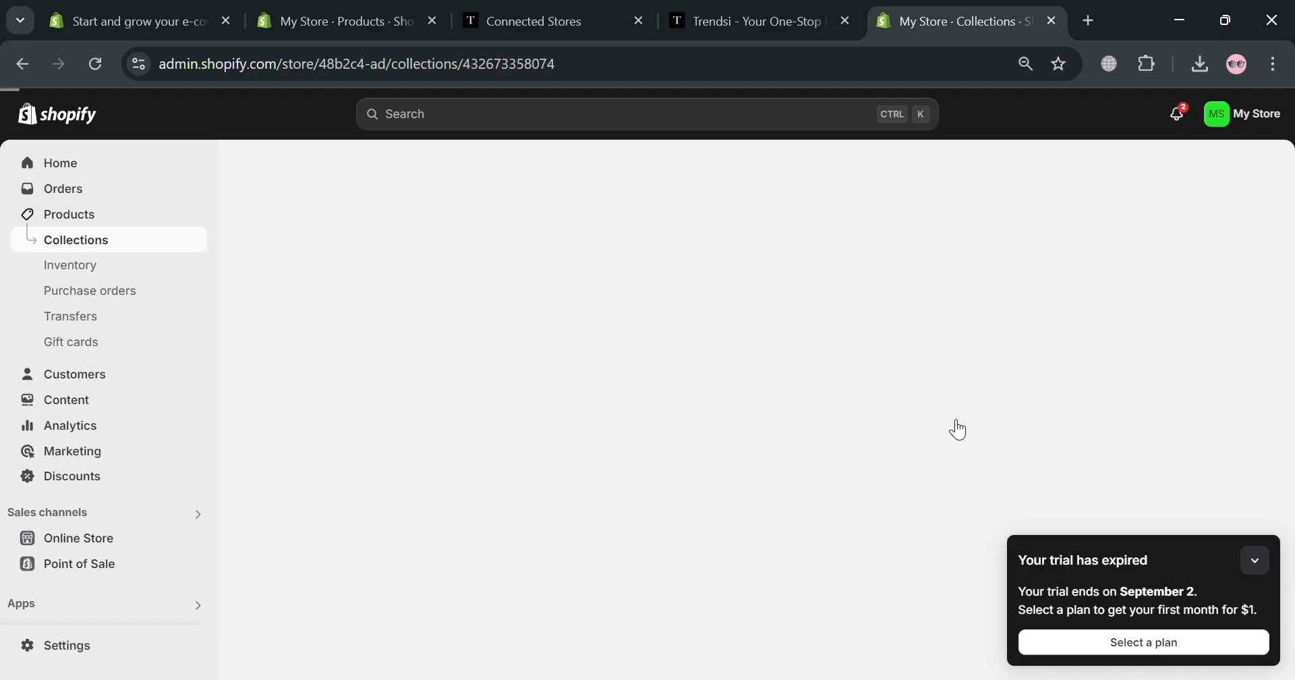
pyautogui.scroll(-3, 679, 428)
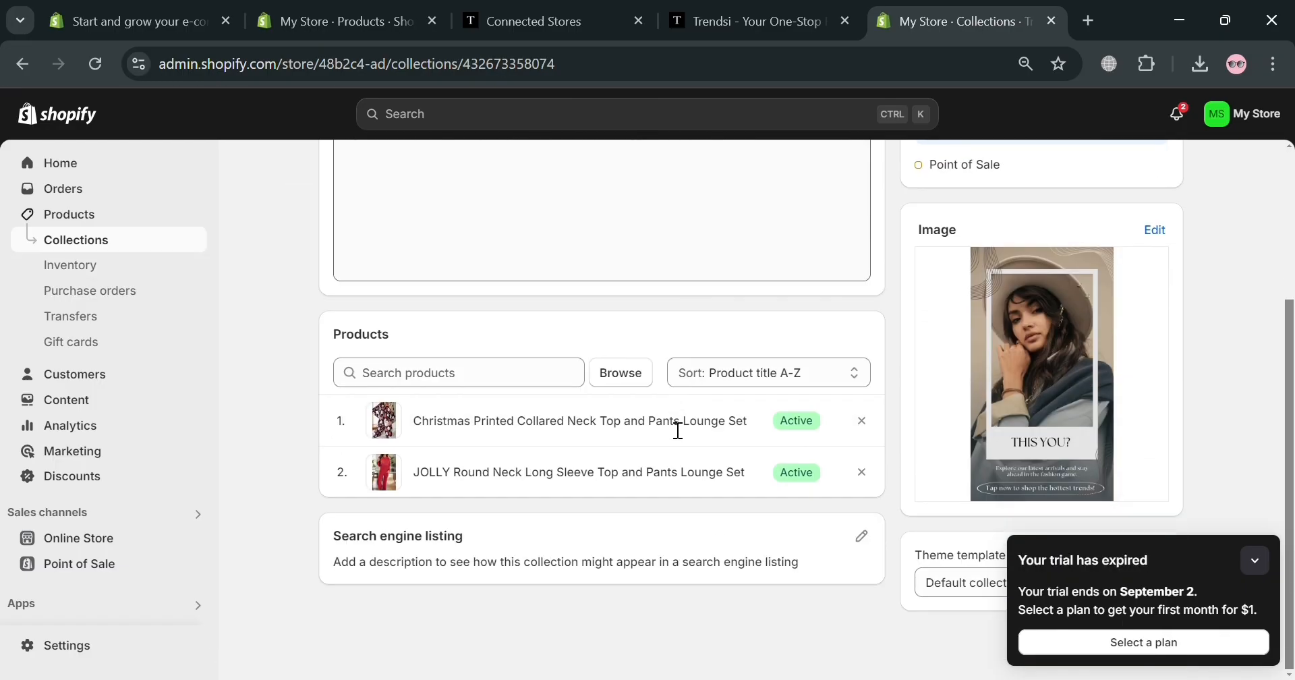
pyautogui.scroll(3, 593, 533)
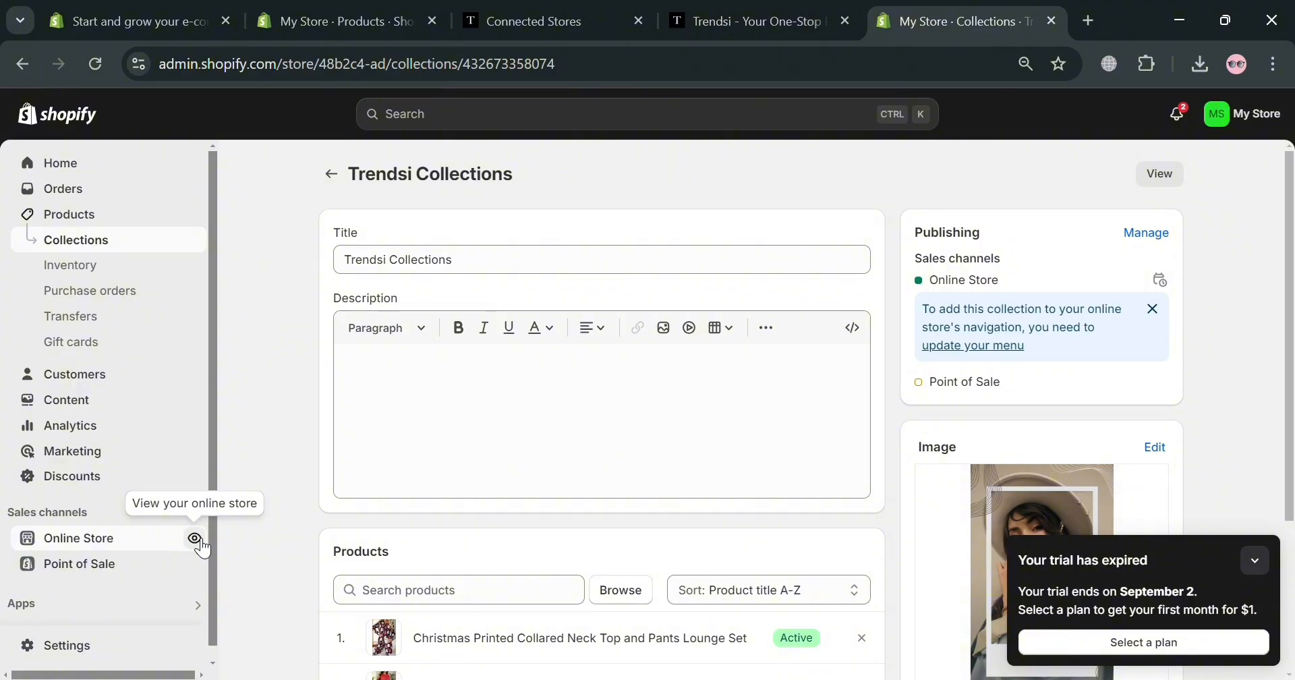
pyautogui.click(195, 538)
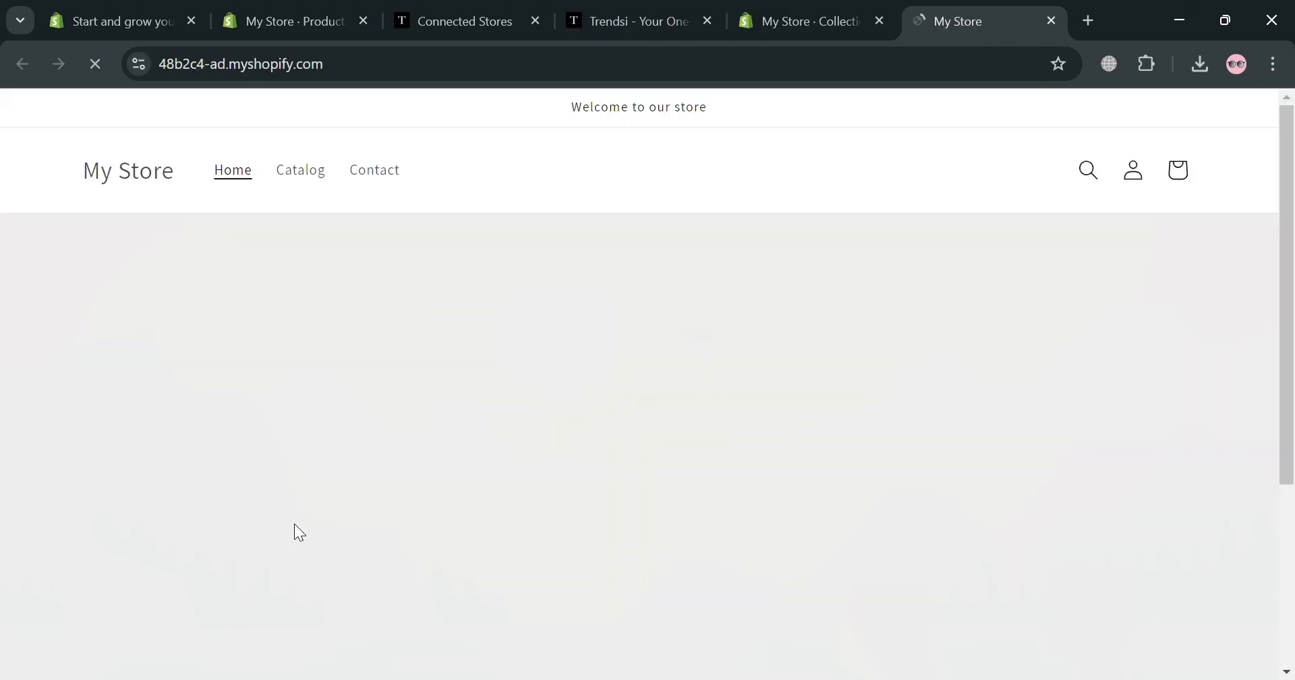
# Confirm both lounge sets appear in Featured products at $58.14 and $50.14, then return to the Trendsi Collections admin page
pyautogui.scroll(-10, 300, 270)
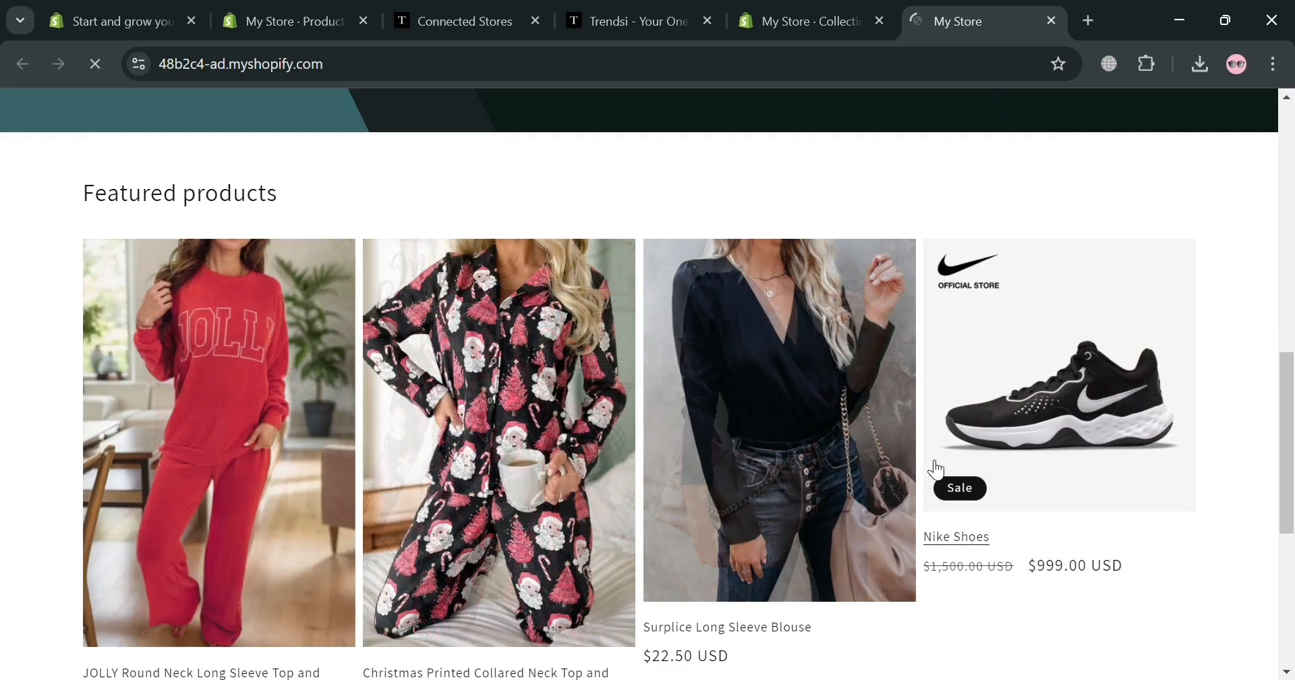
pyautogui.scroll(-5, 610, 422)
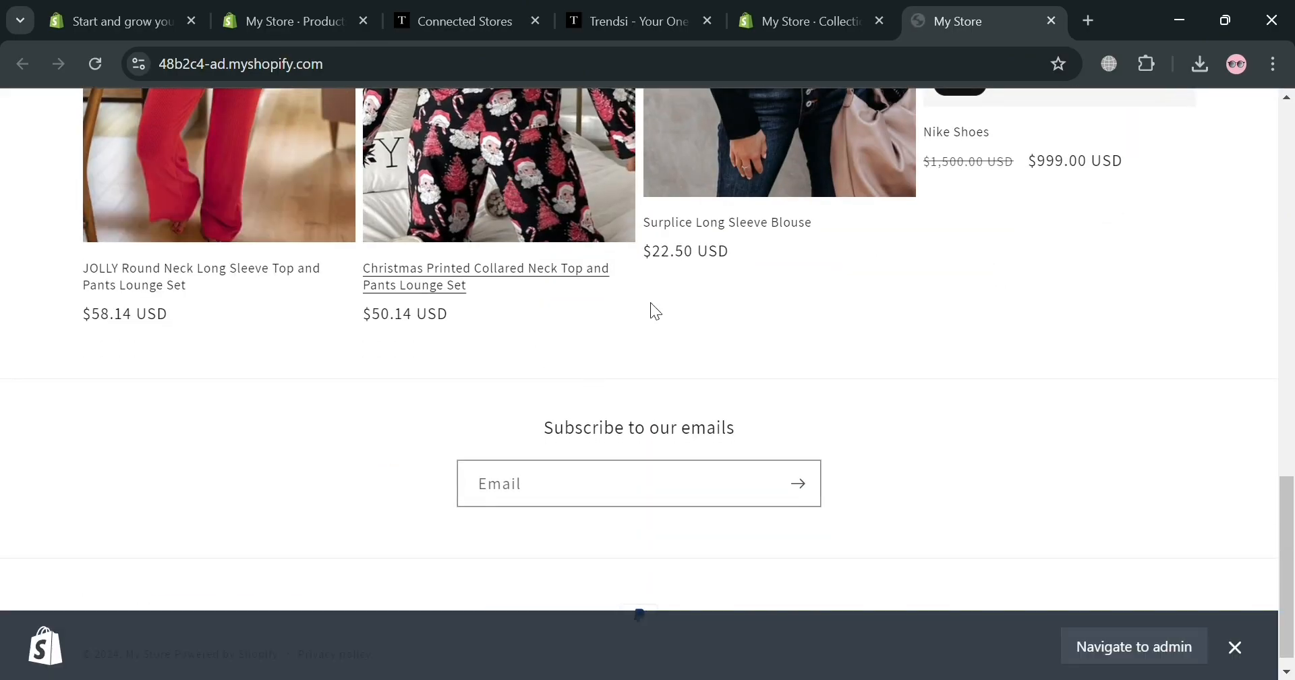
pyautogui.scroll(4, 650, 310)
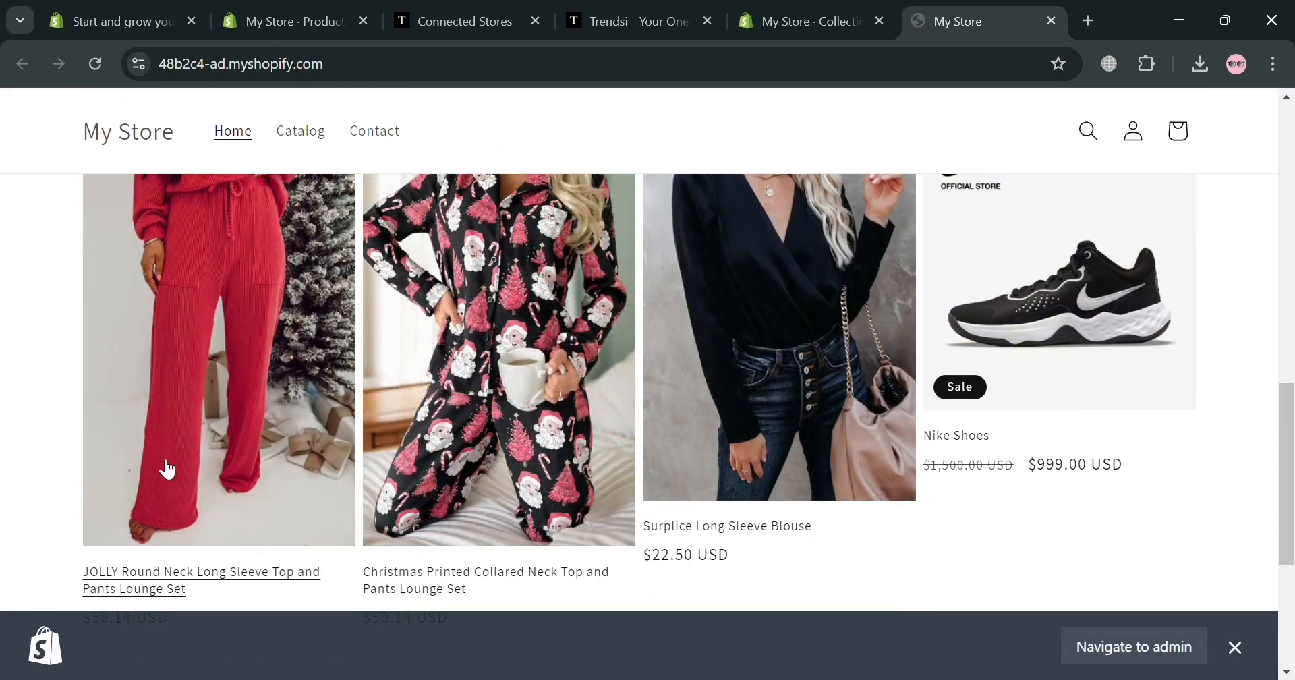
pyautogui.scroll(10, 170, 466)
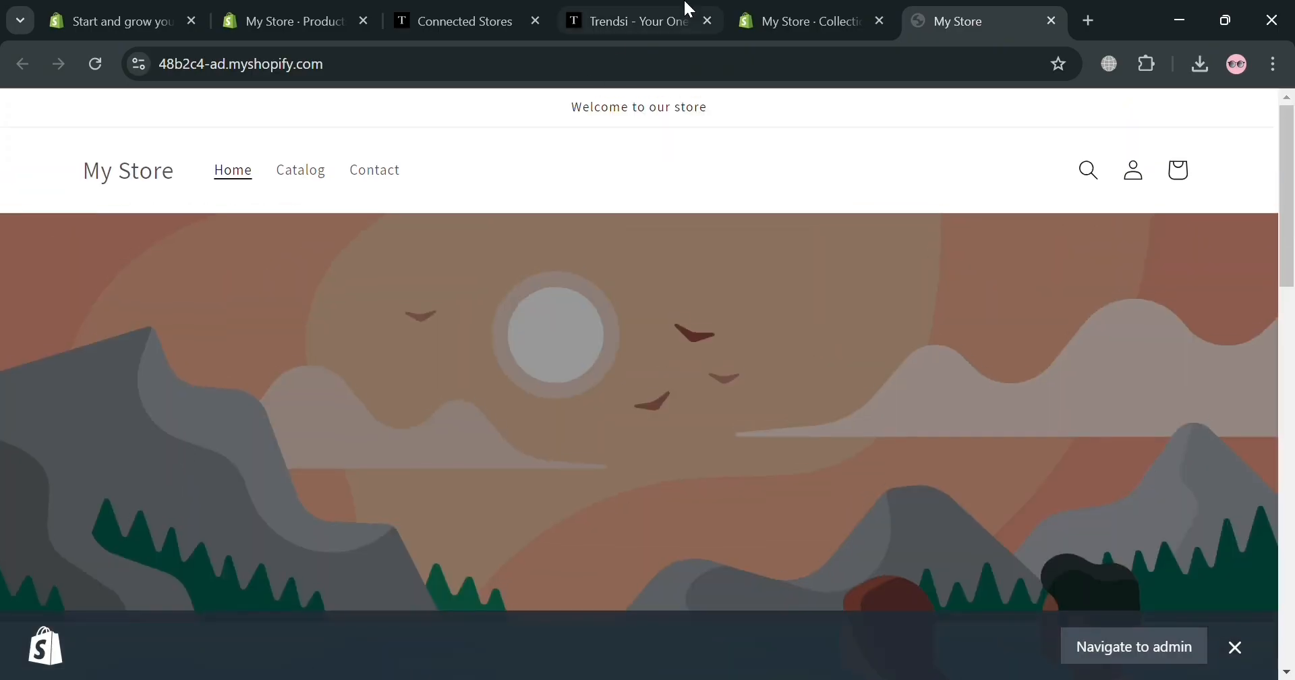
pyautogui.click(806, 9)
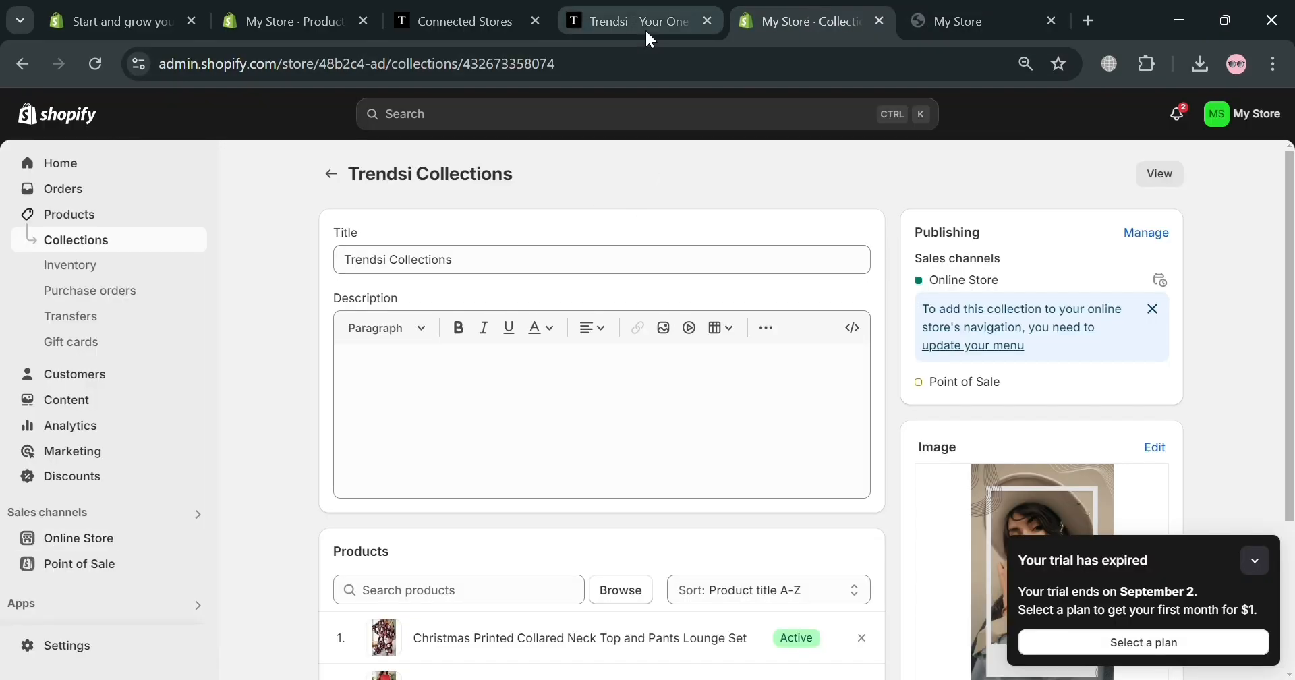
# Dismiss the rating popup and add the Accessories- Women items to Trendsi Collections
pyautogui.click(629, 14)
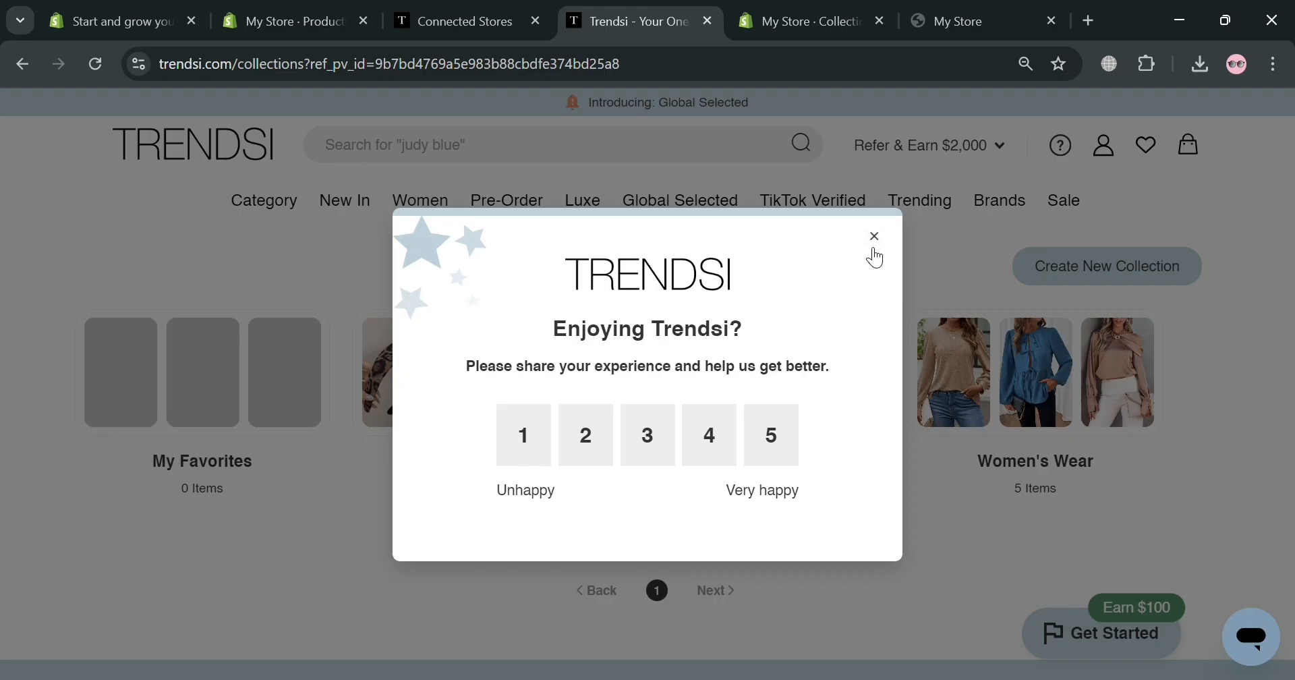
pyautogui.click(875, 247)
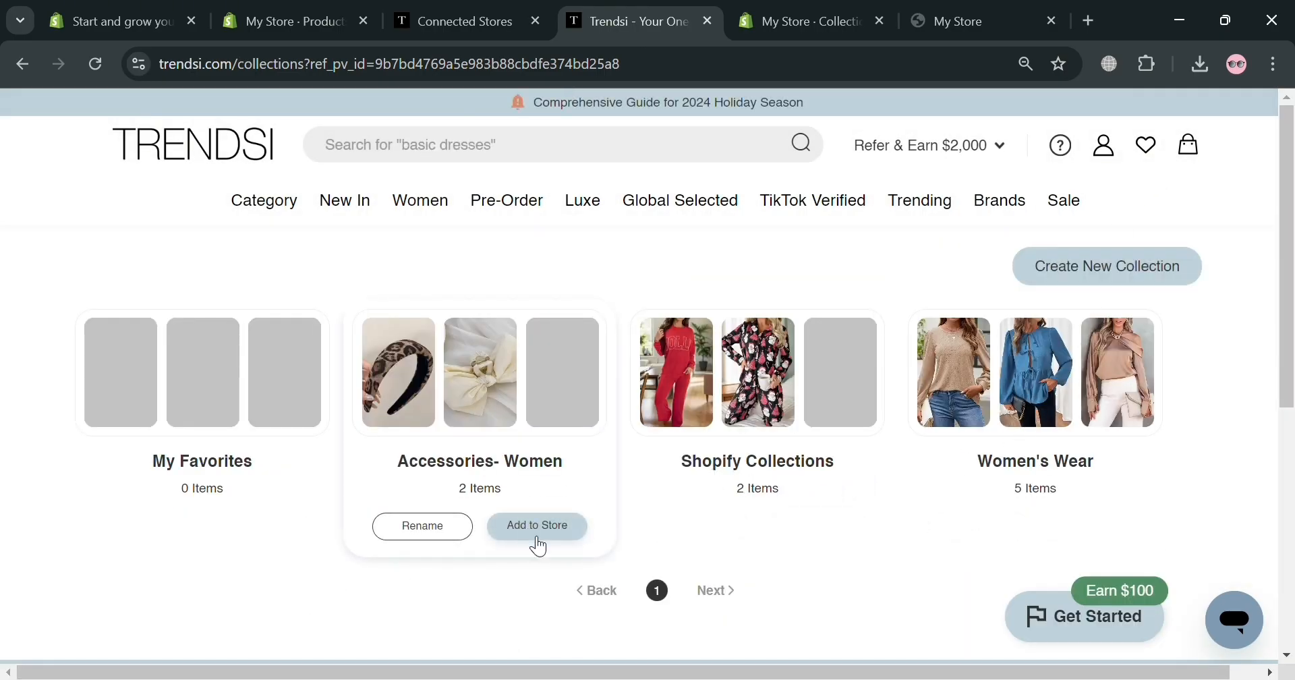
pyautogui.click(539, 543)
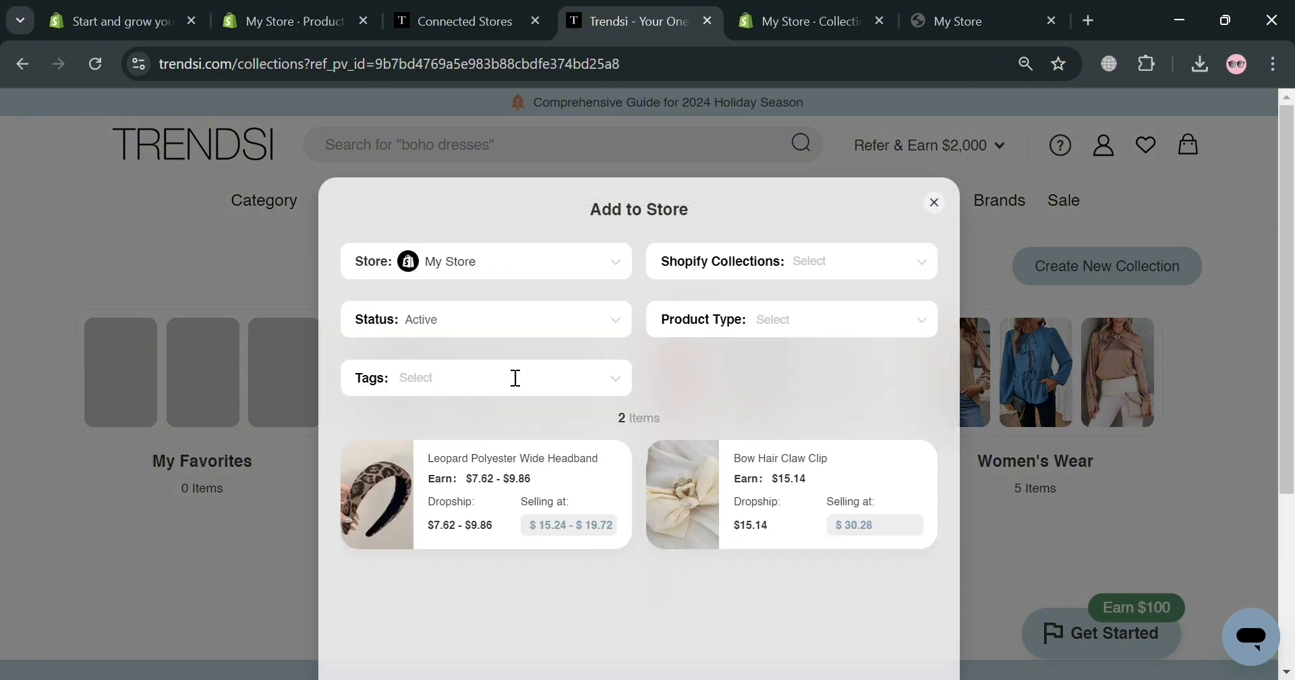
pyautogui.click(858, 256)
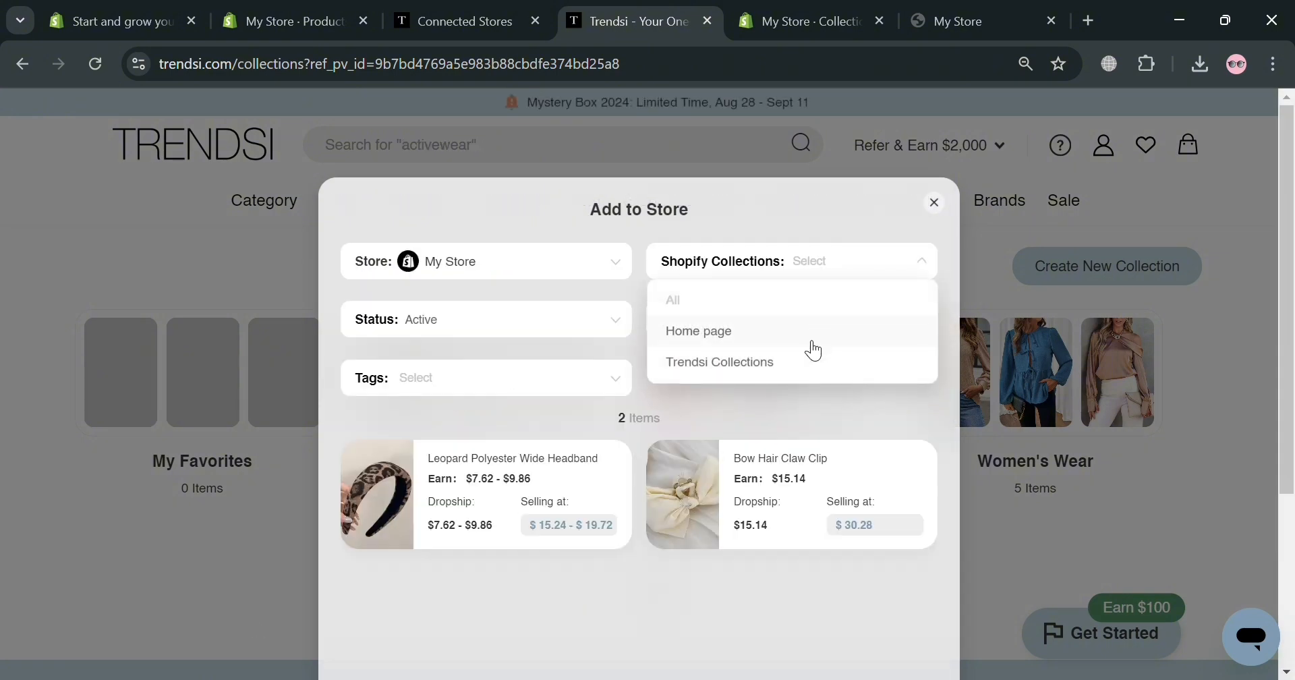
pyautogui.click(802, 362)
# Set the Style A headband's selling price to 20, then go back to Shopify's collections list
pyautogui.click(540, 526)
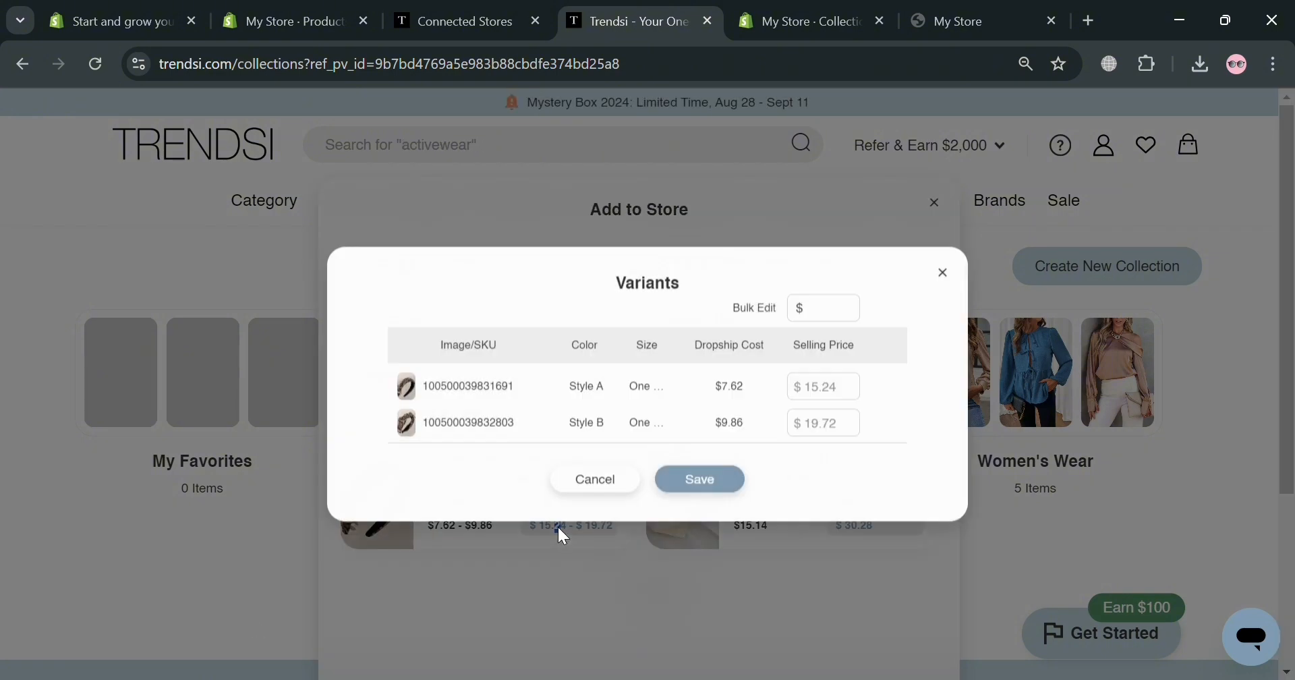
pyautogui.click(820, 386)
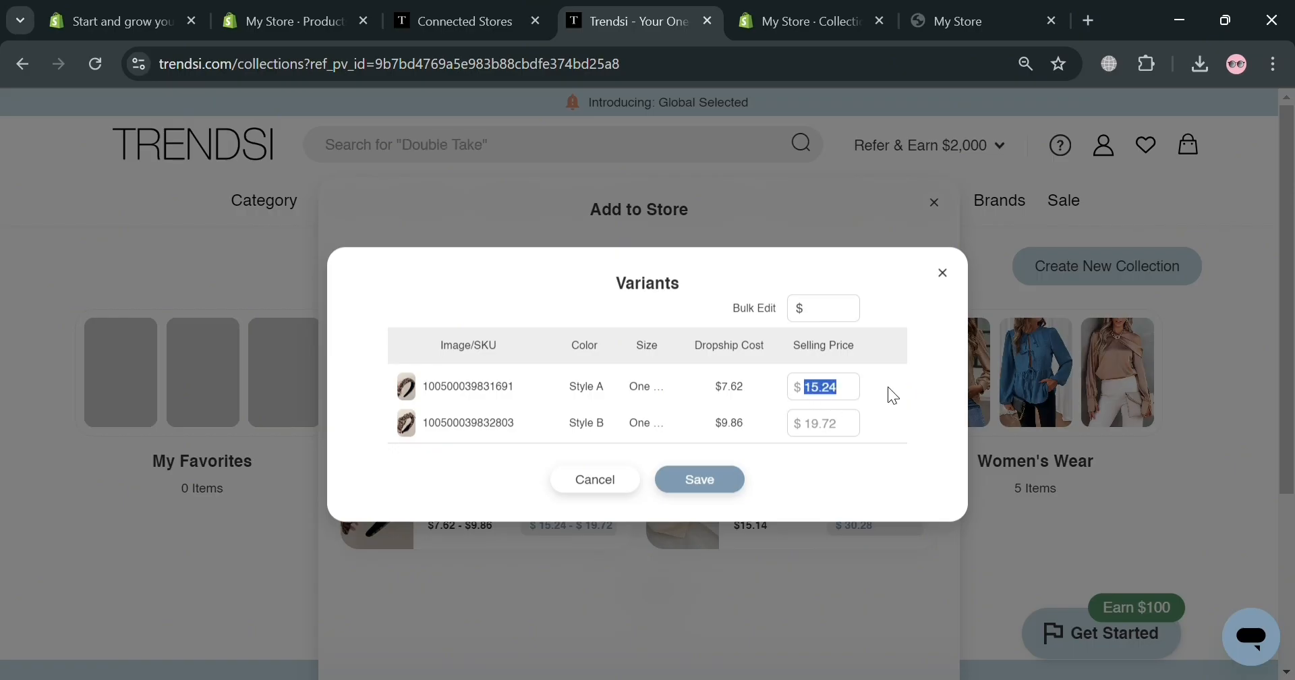
pyautogui.press('BackSpace')
pyautogui.write('20')
pyautogui.press('Return')
pyautogui.click(862, 9)
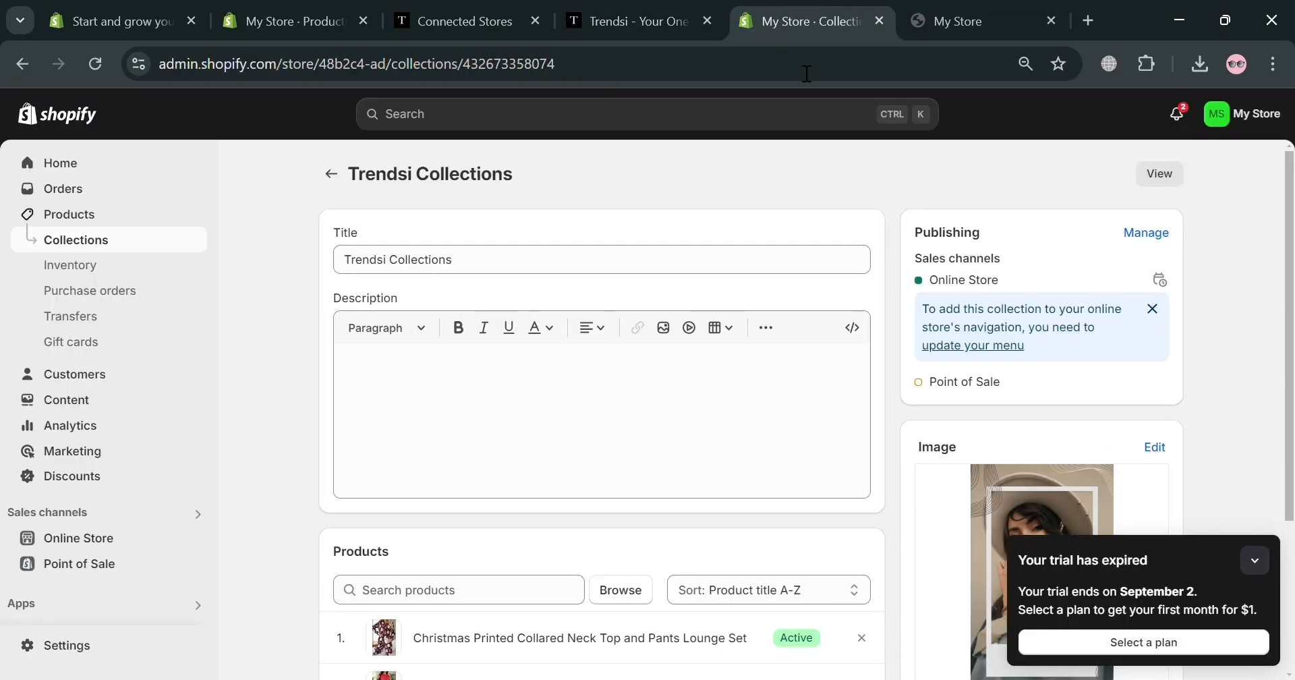
pyautogui.click(332, 175)
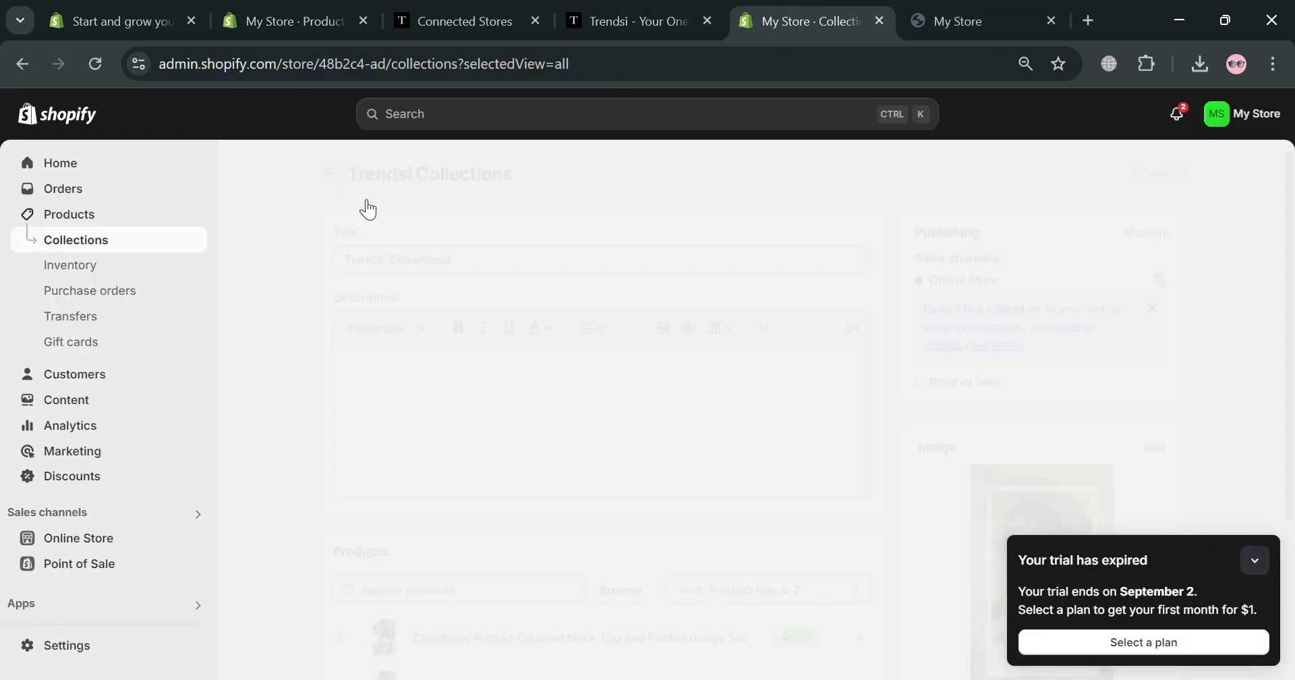